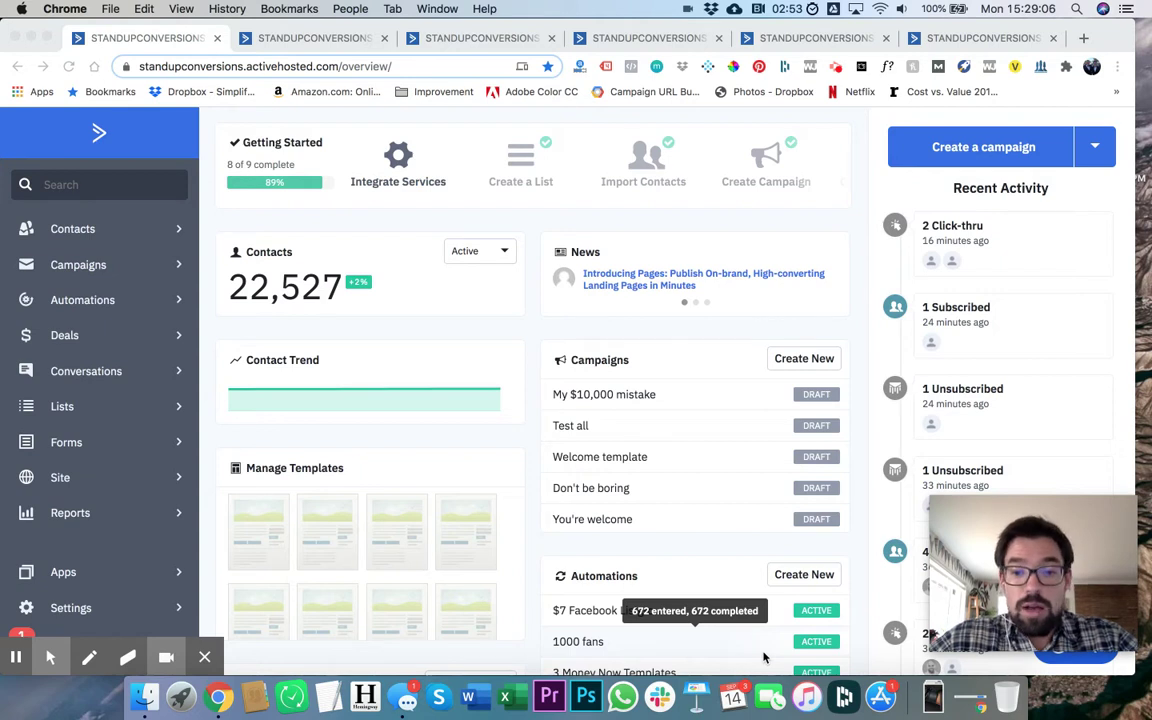
# Step: Browse the new-automation recipes, reload the Automations list, and open Part 2 - Engagement Tagging DEFAULT
pyautogui.click(295, 42)
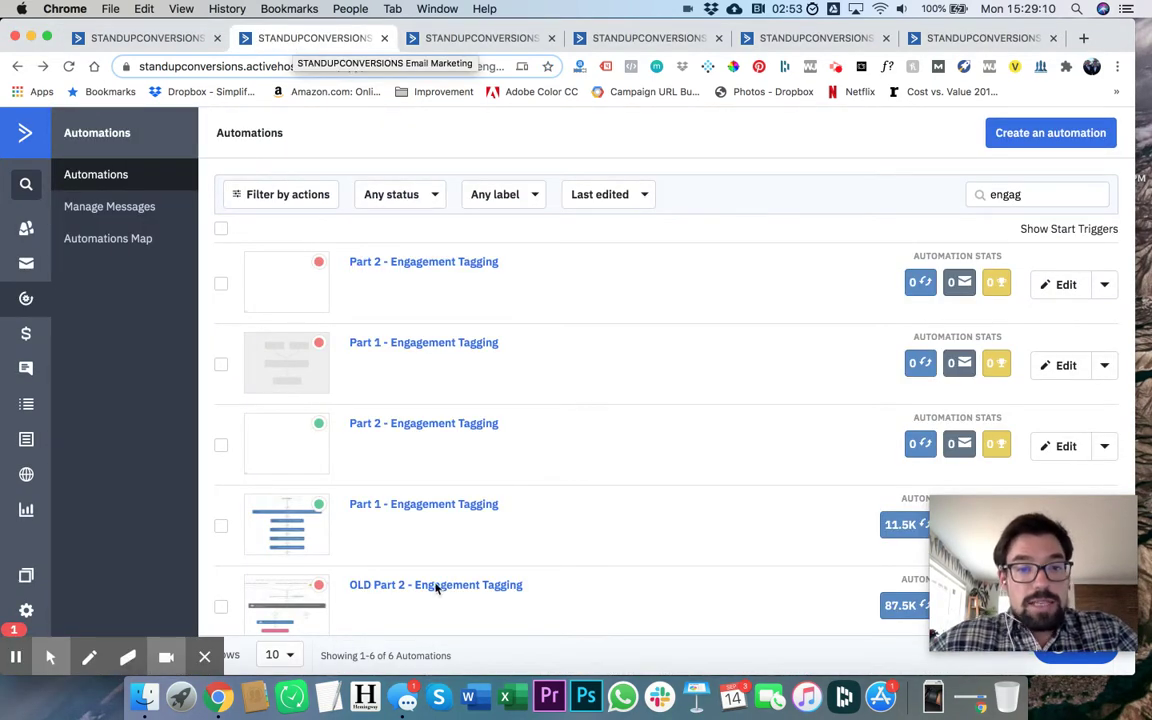
pyautogui.click(1078, 145)
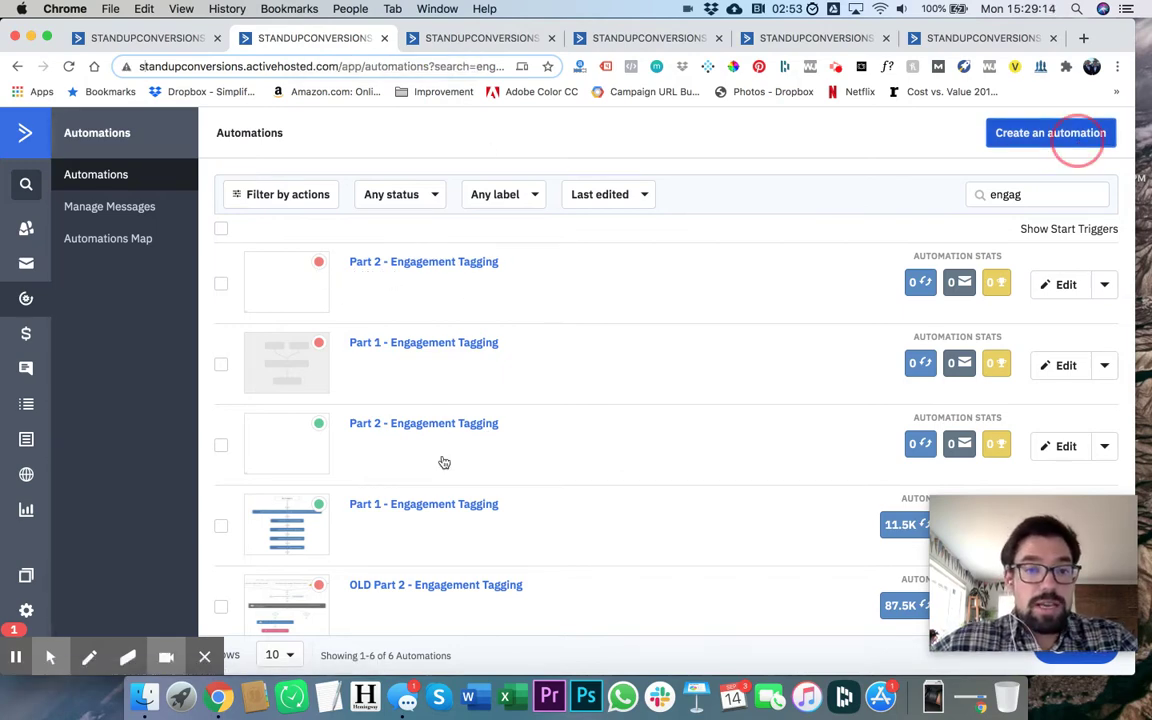
pyautogui.scroll(-5, 549, 395)
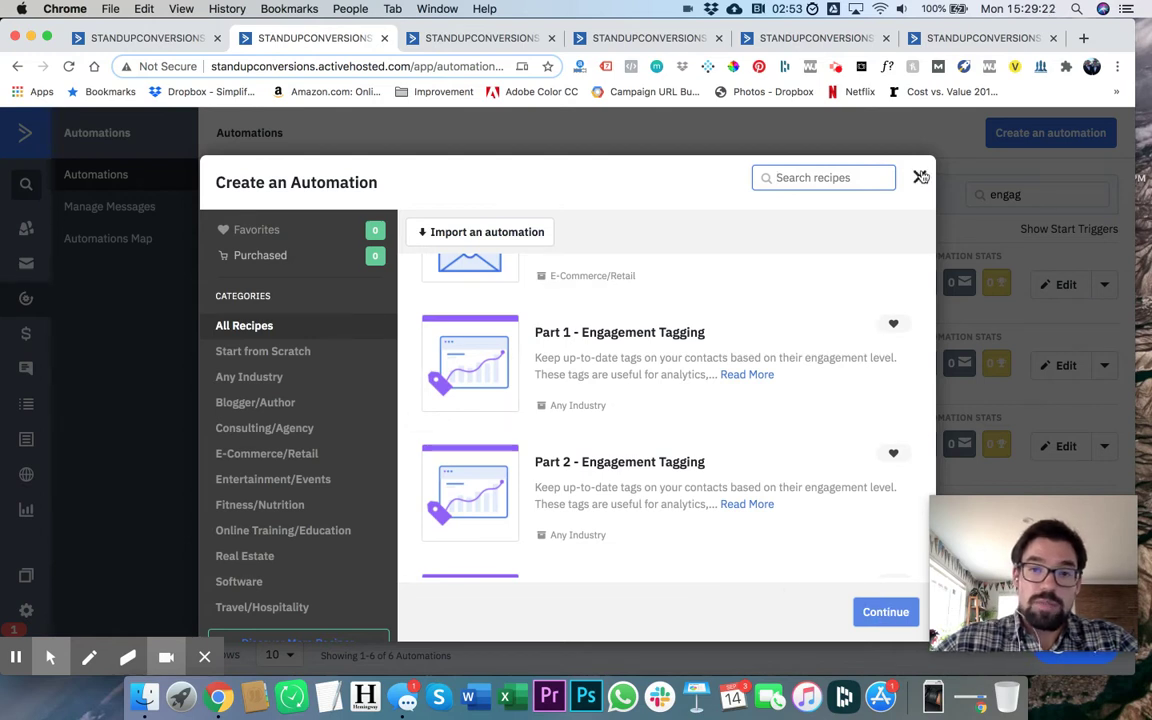
pyautogui.click(920, 177)
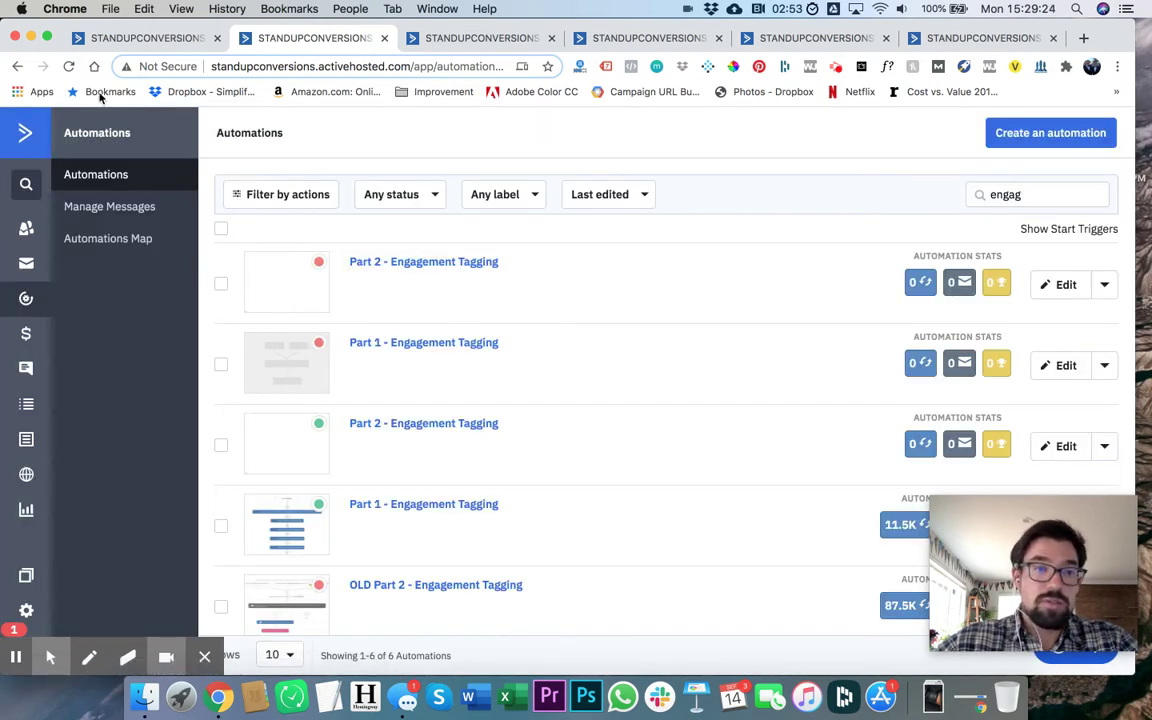
pyautogui.click(68, 67)
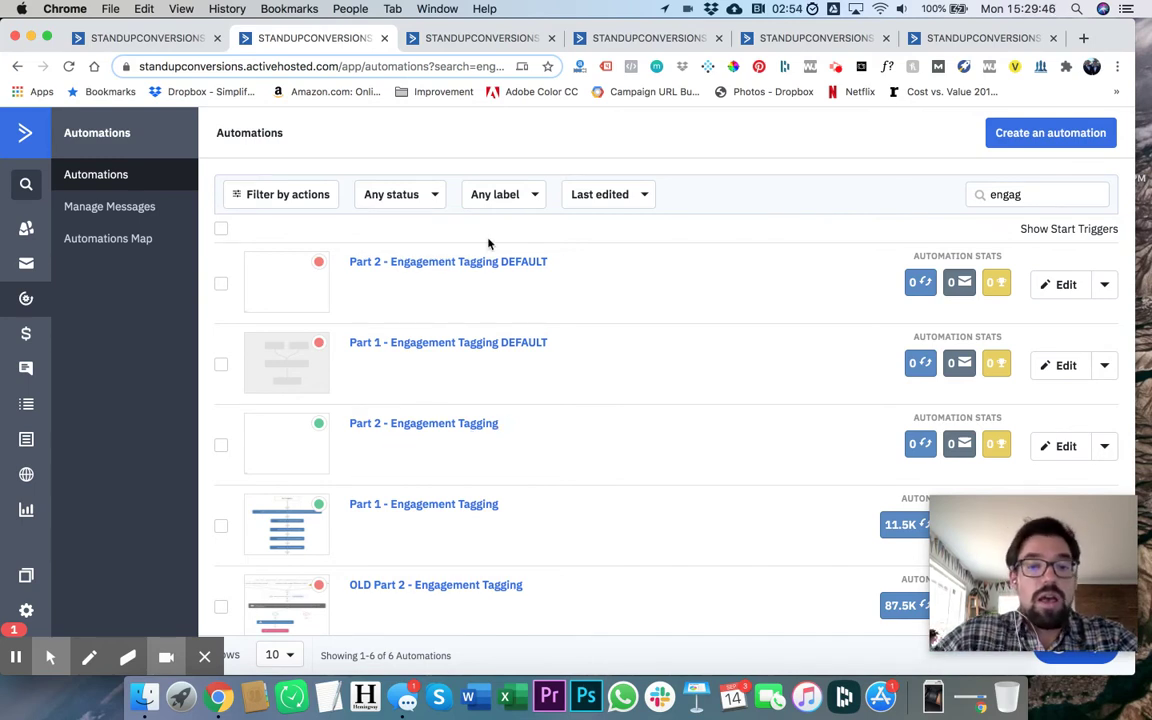
pyautogui.click(617, 40)
# Step: Review Part 1 DEFAULT from Add tag: Engaged to End this automation, then return to Part 2
pyautogui.click(480, 44)
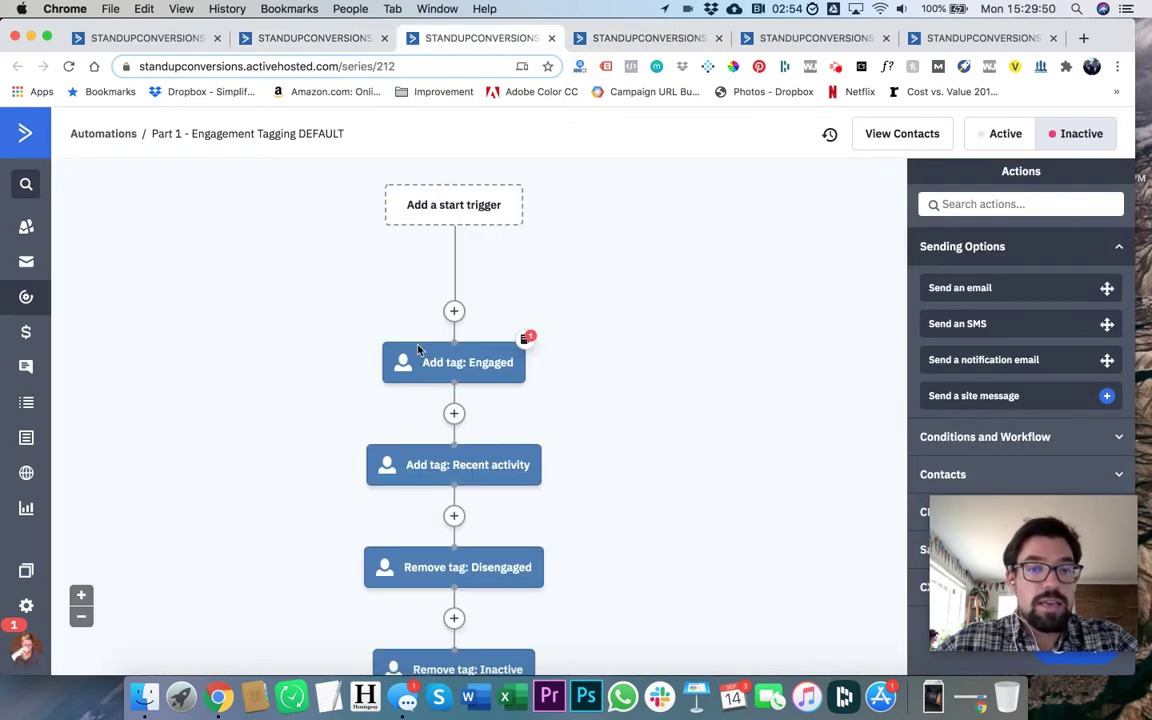
pyautogui.scroll(-1, 458, 225)
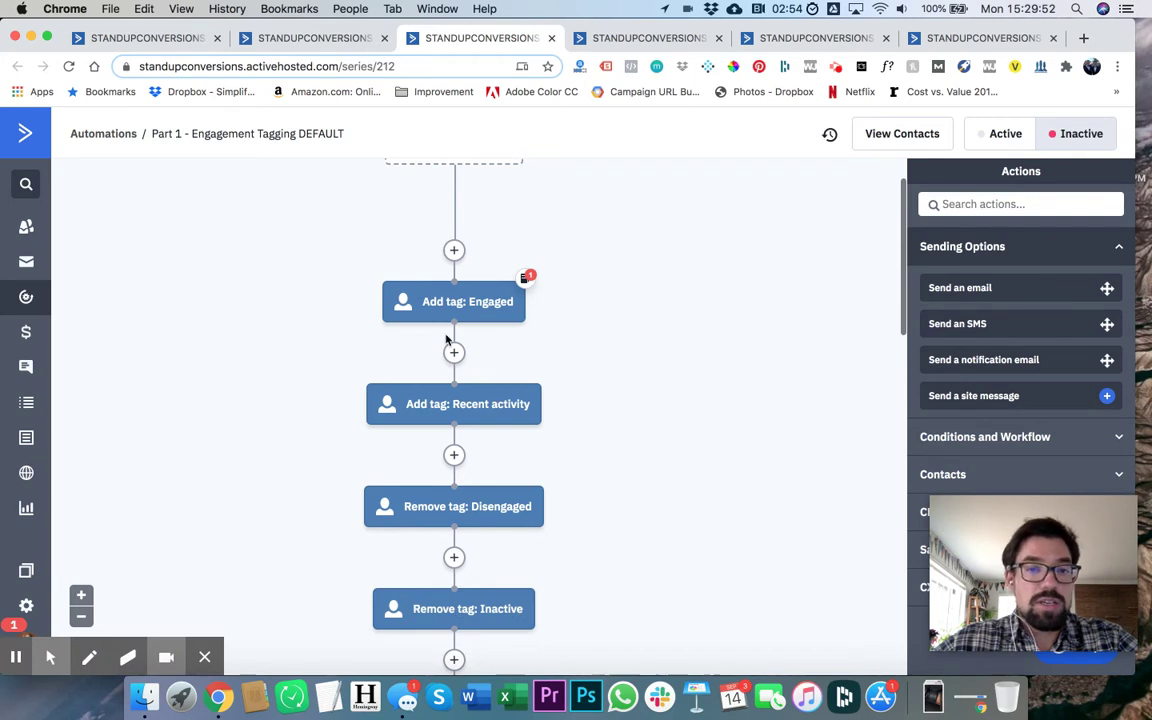
pyautogui.scroll(1, 470, 222)
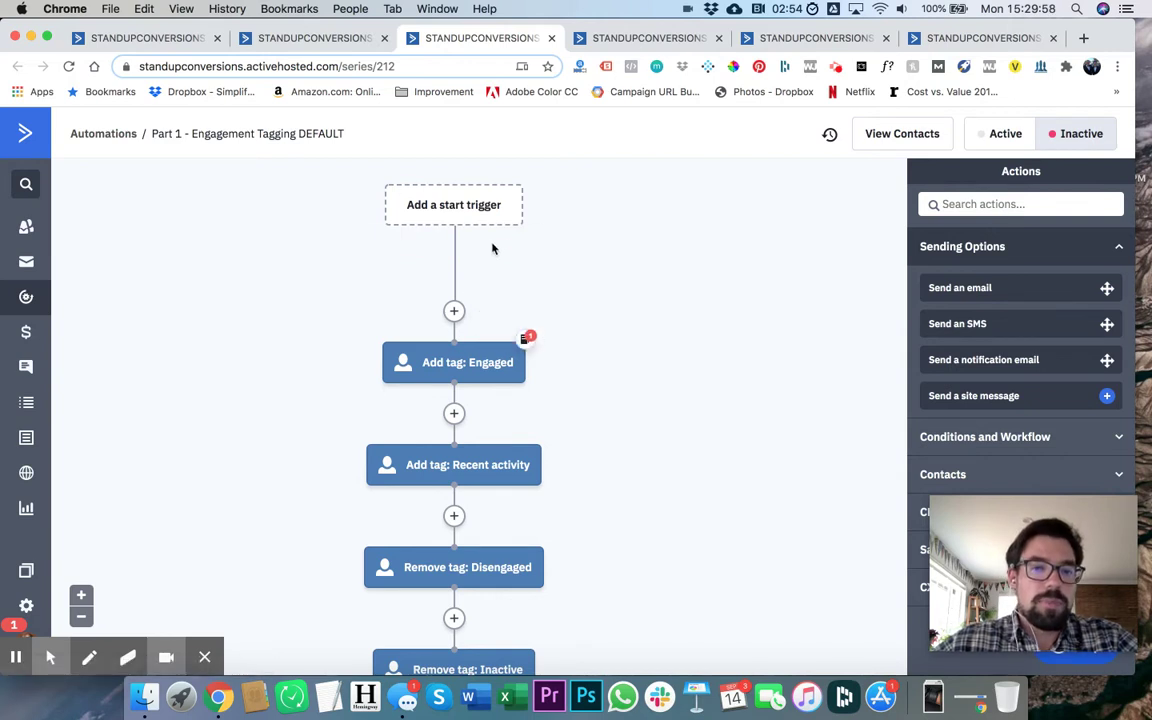
pyautogui.scroll(-3, 486, 246)
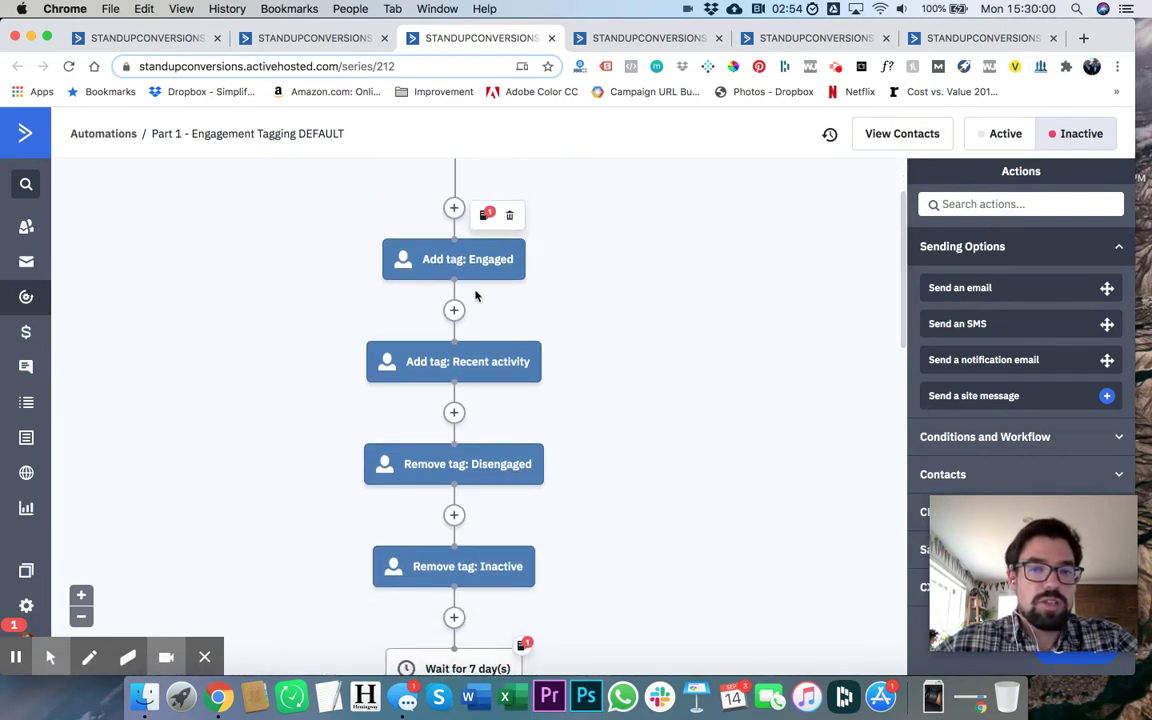
pyautogui.scroll(-2, 470, 390)
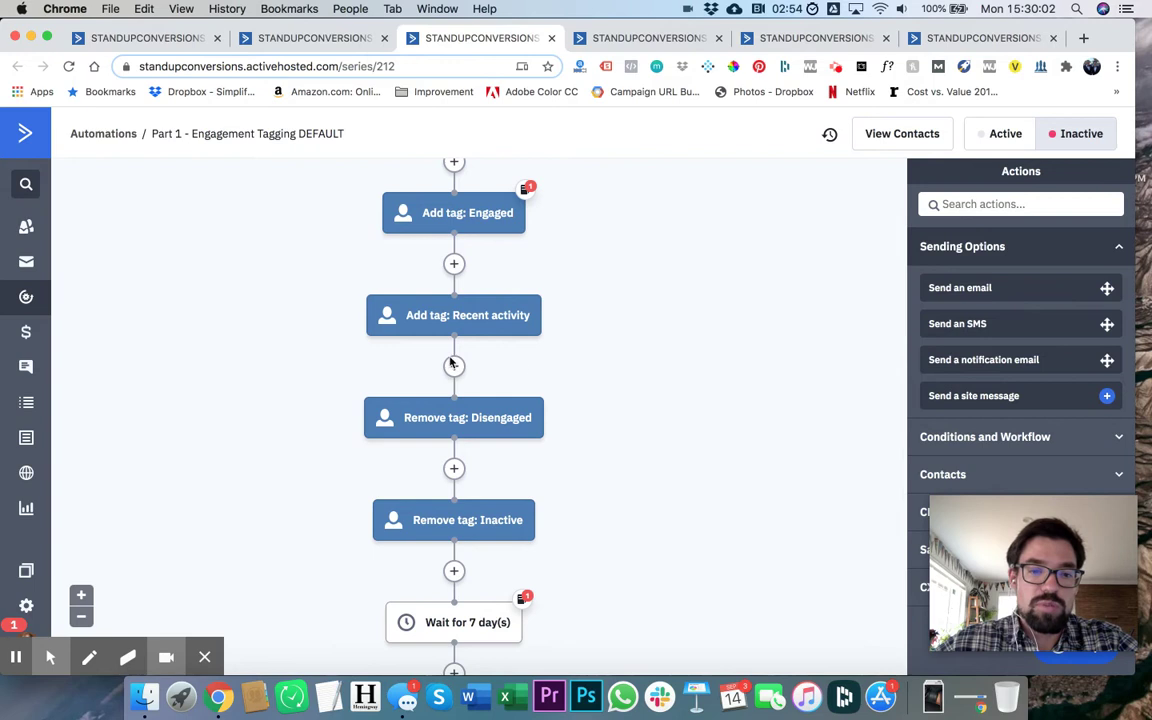
pyautogui.scroll(-8, 406, 501)
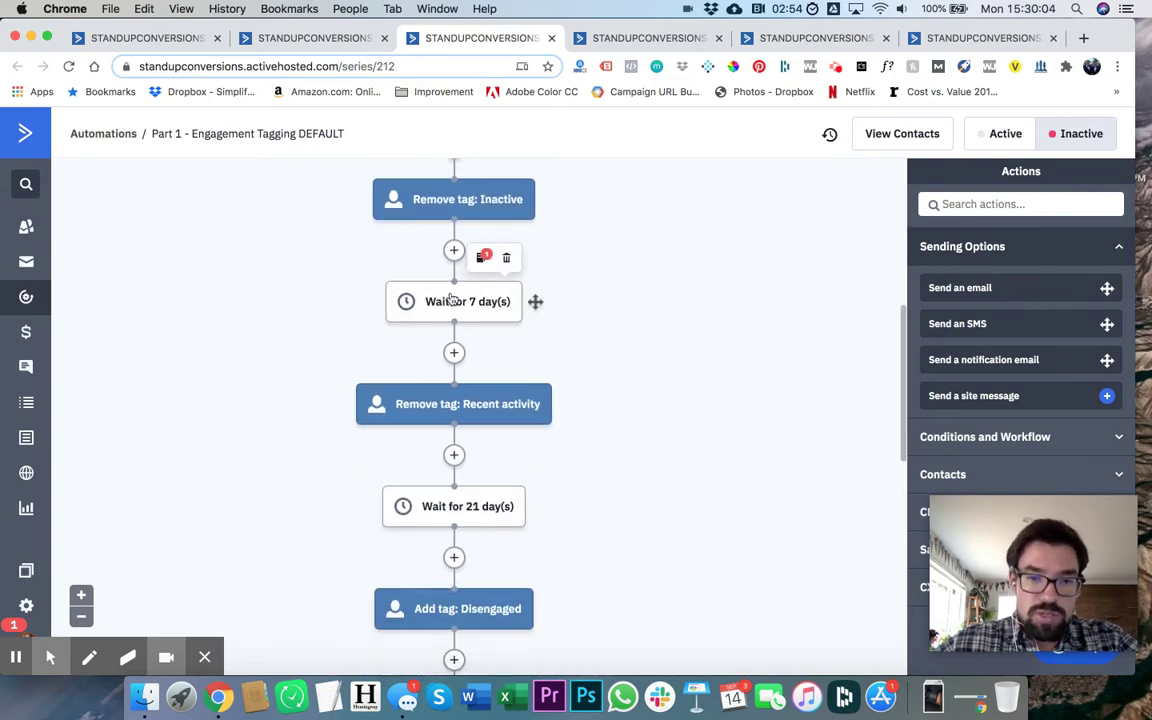
pyautogui.moveTo(507, 407)
pyautogui.scroll(-4, 507, 407)
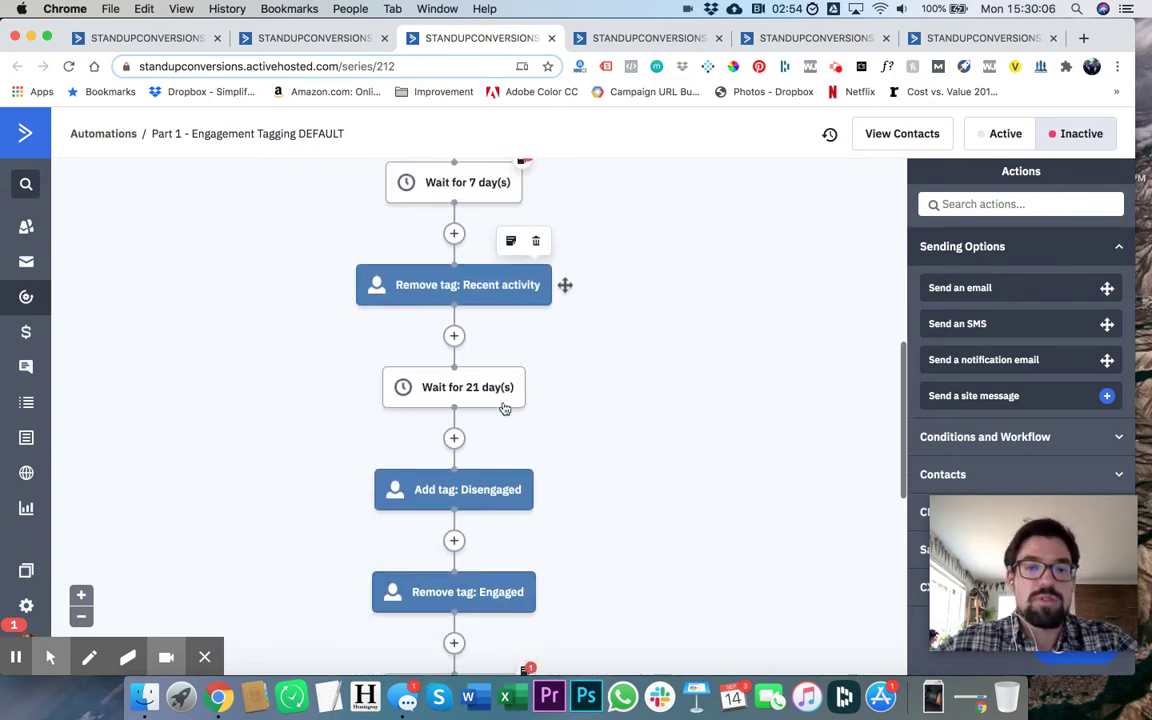
pyautogui.moveTo(472, 354)
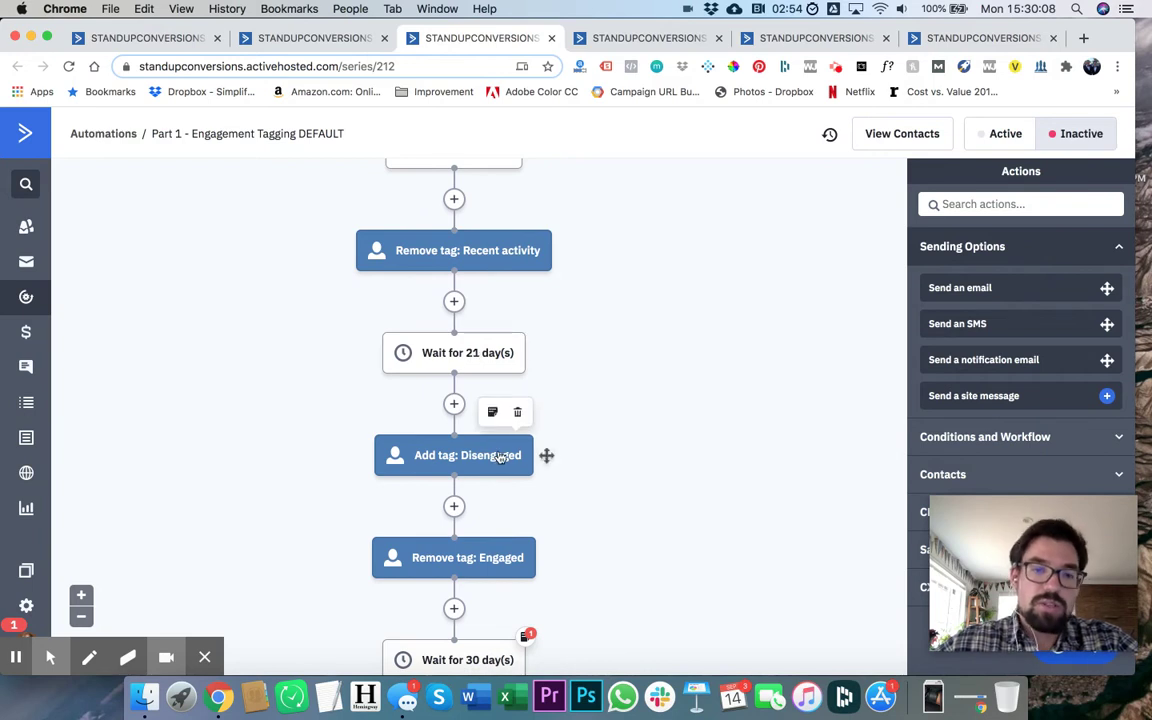
pyautogui.scroll(-1, 550, 519)
pyautogui.scroll(-3, 550, 519)
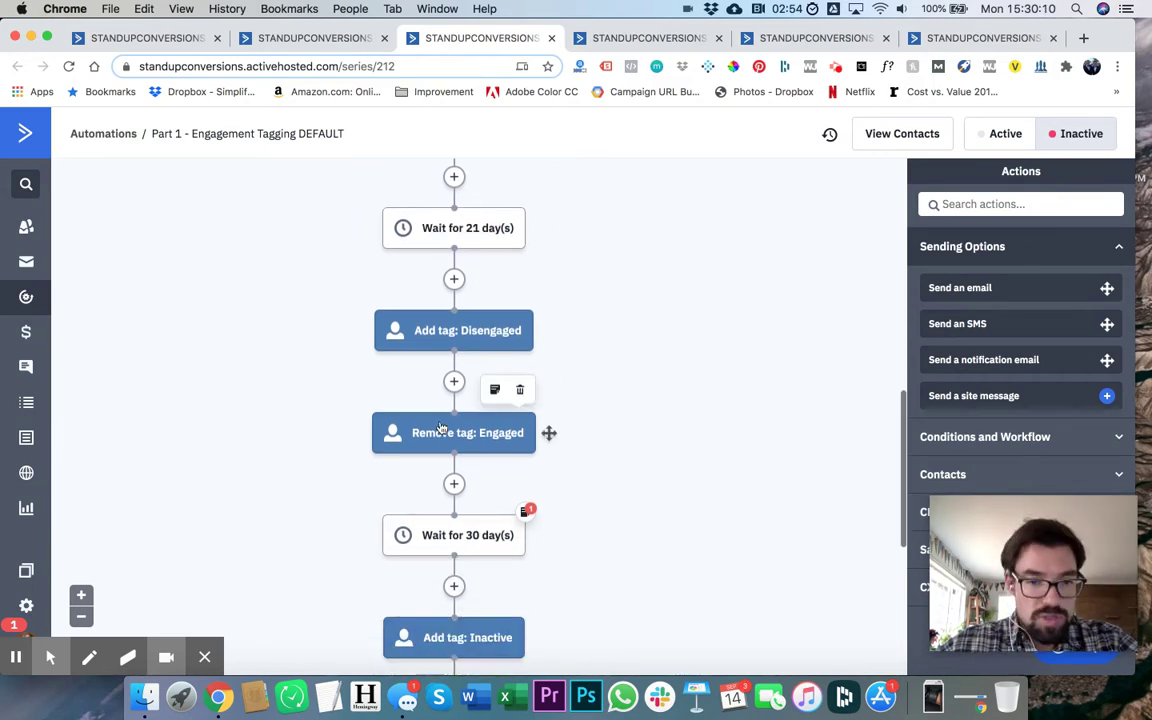
pyautogui.scroll(6, 548, 432)
pyautogui.scroll(-9, 440, 424)
pyautogui.scroll(-1, 440, 427)
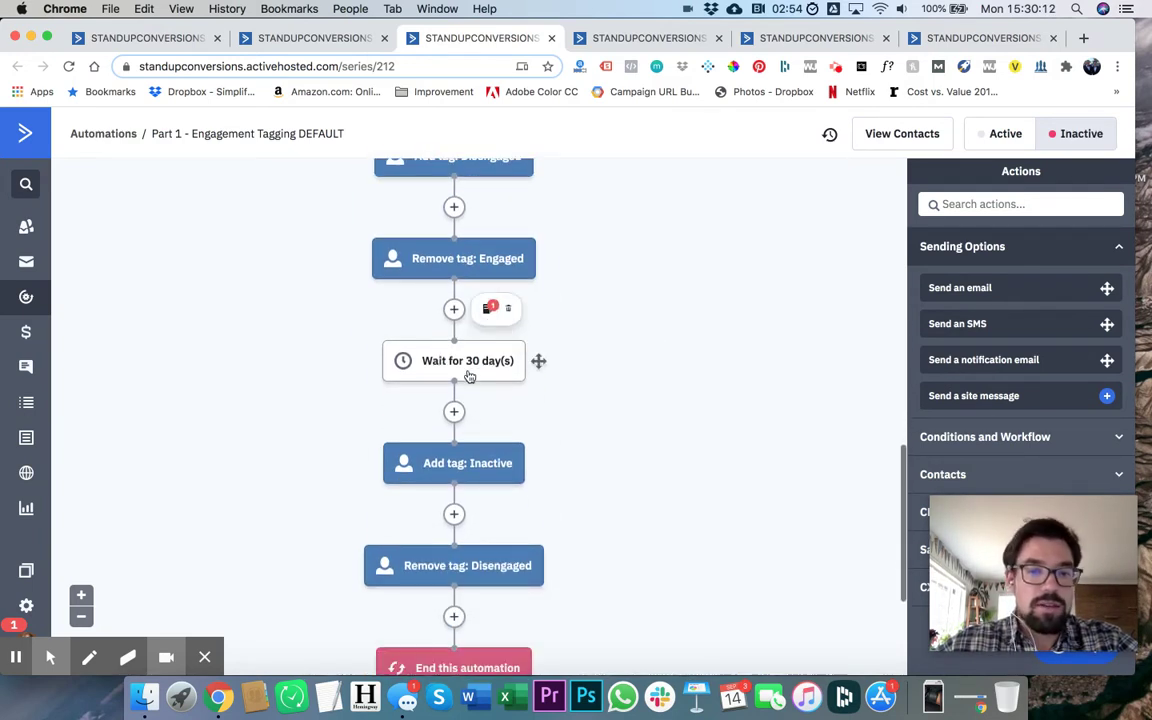
pyautogui.moveTo(495, 466)
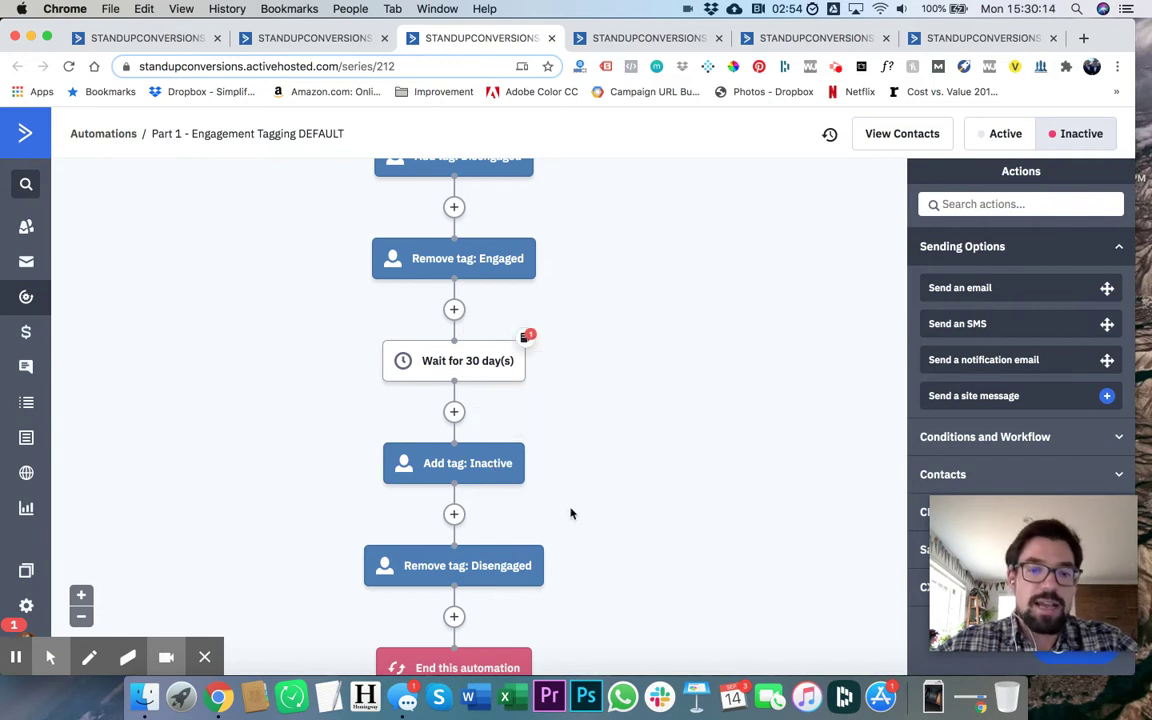
pyautogui.scroll(-5, 530, 565)
pyautogui.moveTo(452, 461)
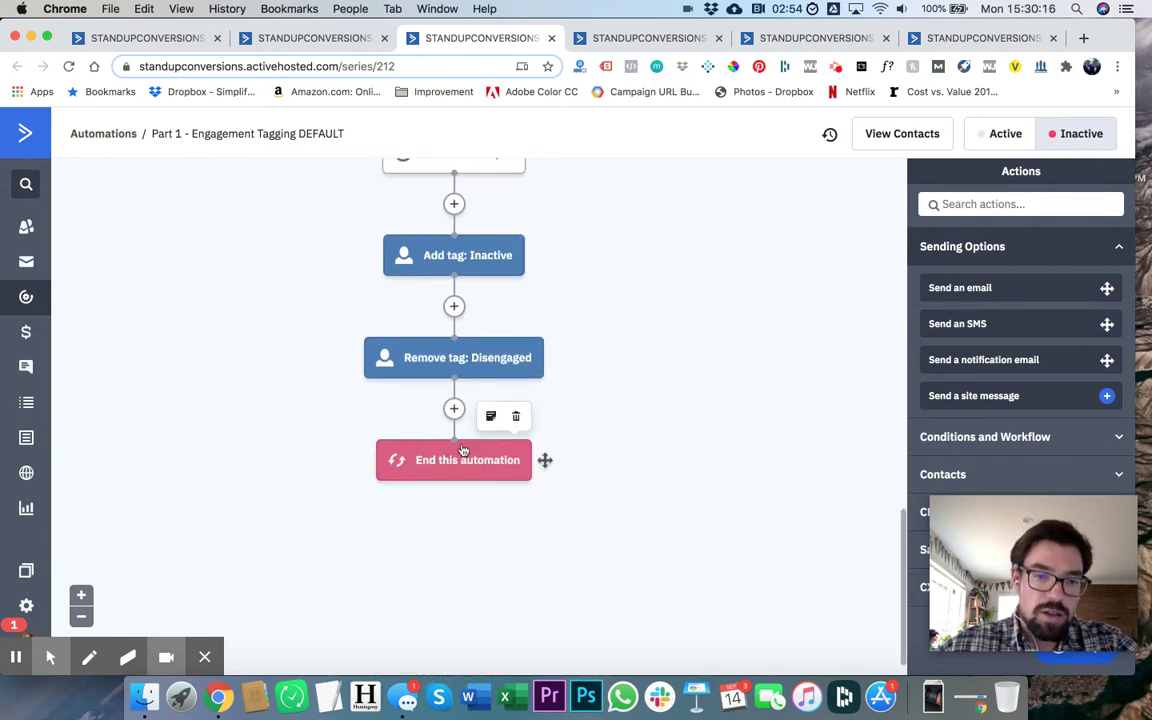
pyautogui.scroll(3, 460, 445)
pyautogui.scroll(15, 501, 434)
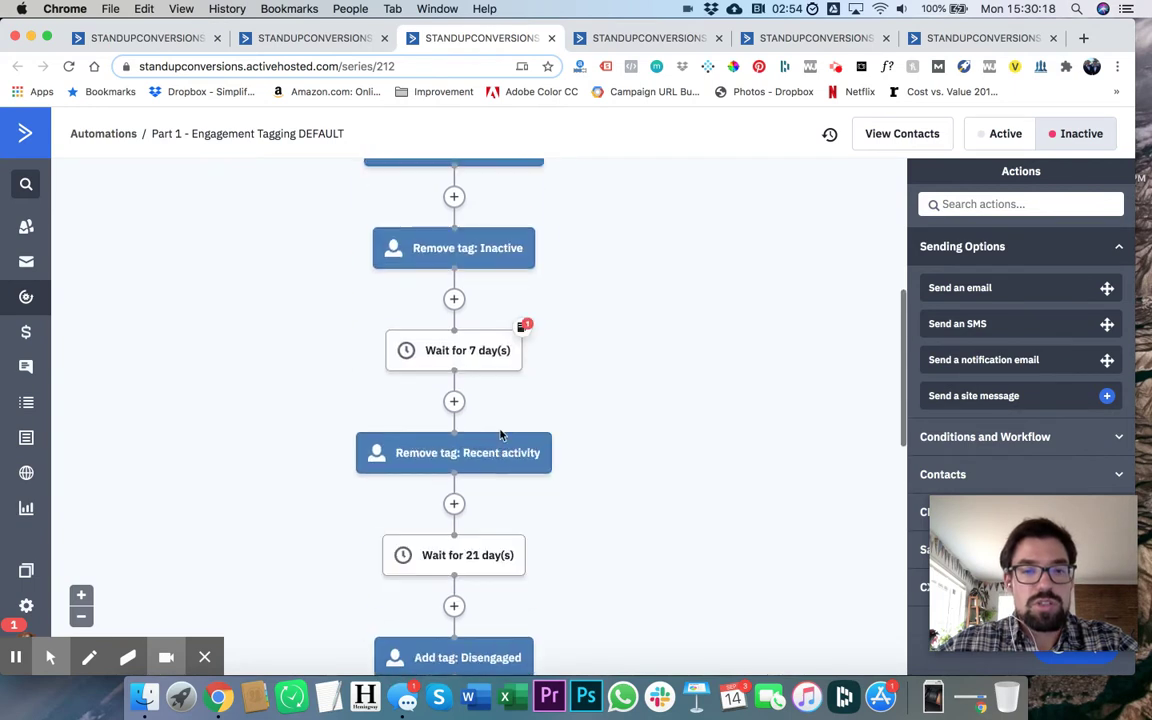
pyautogui.scroll(-5, 501, 434)
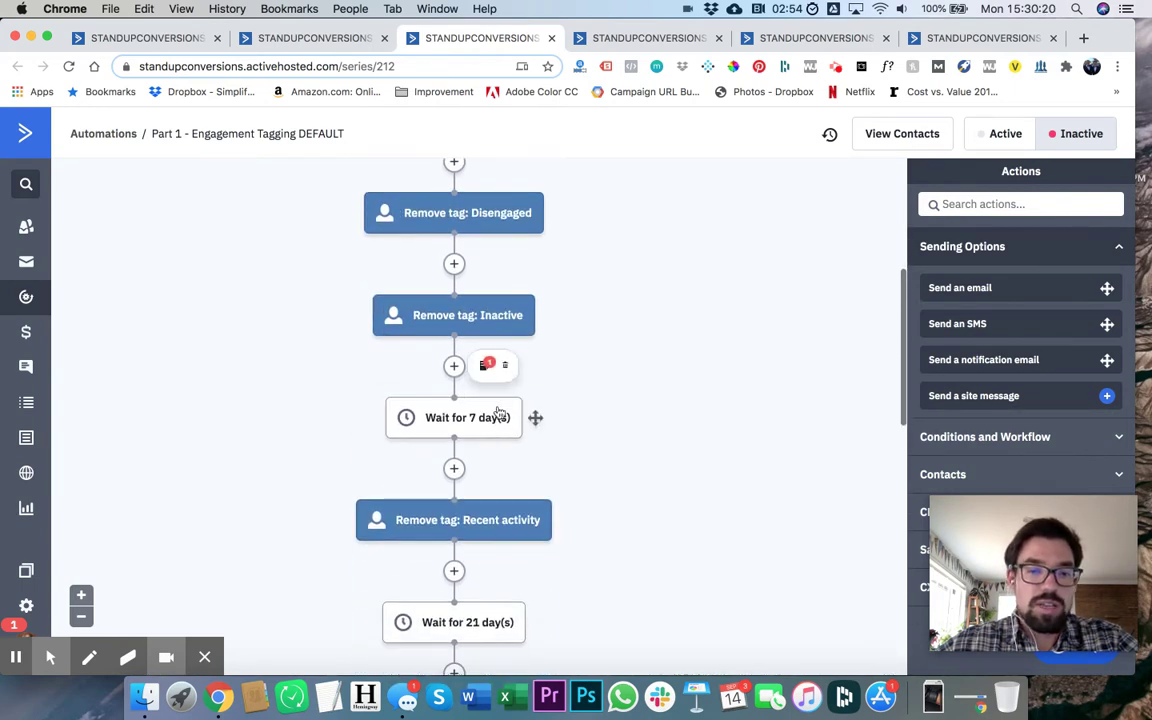
pyautogui.scroll(-5, 455, 442)
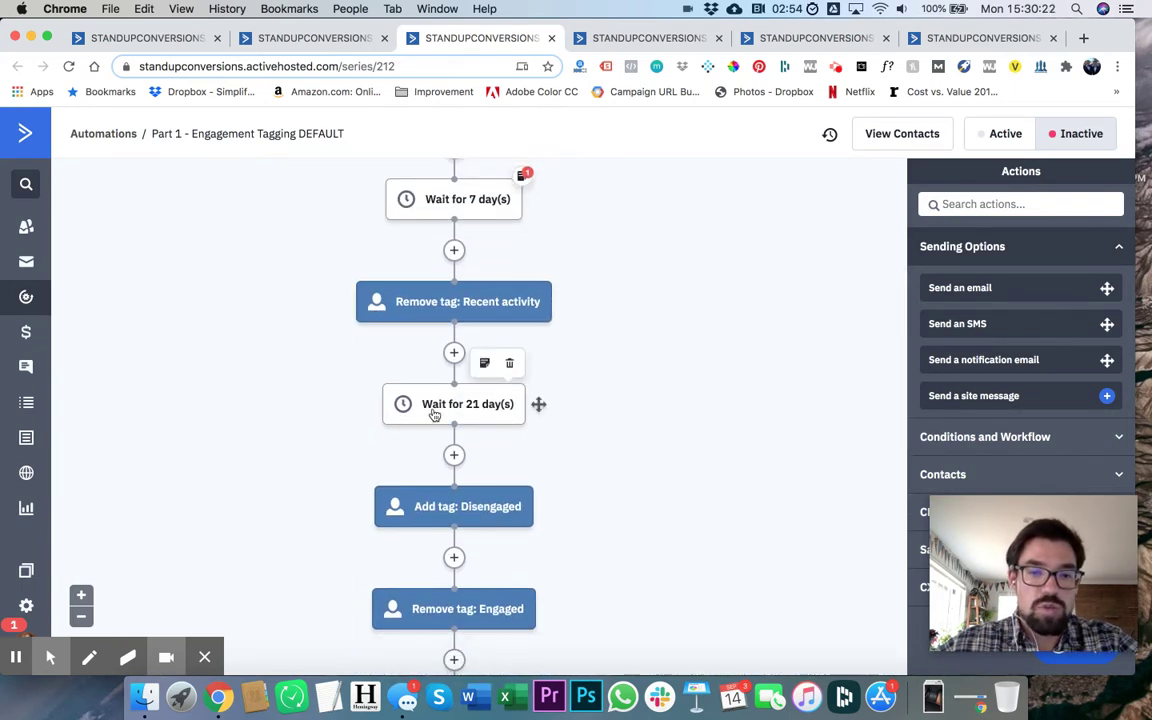
pyautogui.scroll(-5, 440, 420)
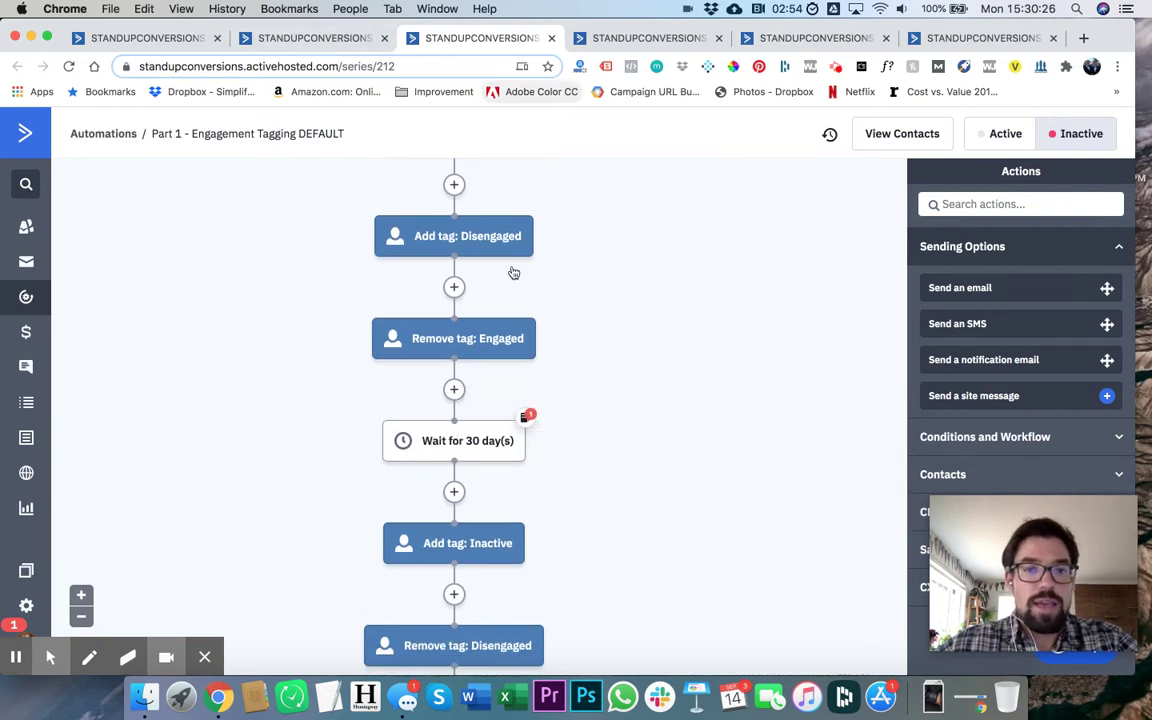
pyautogui.scroll(20, 499, 311)
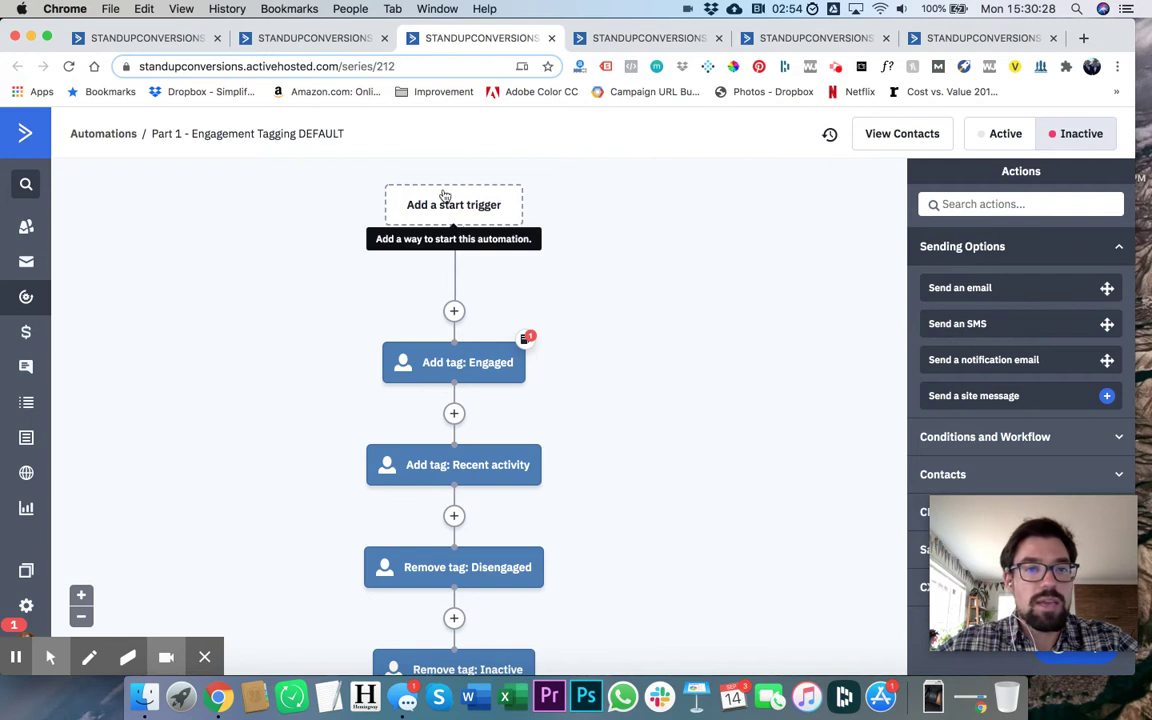
pyautogui.click(645, 46)
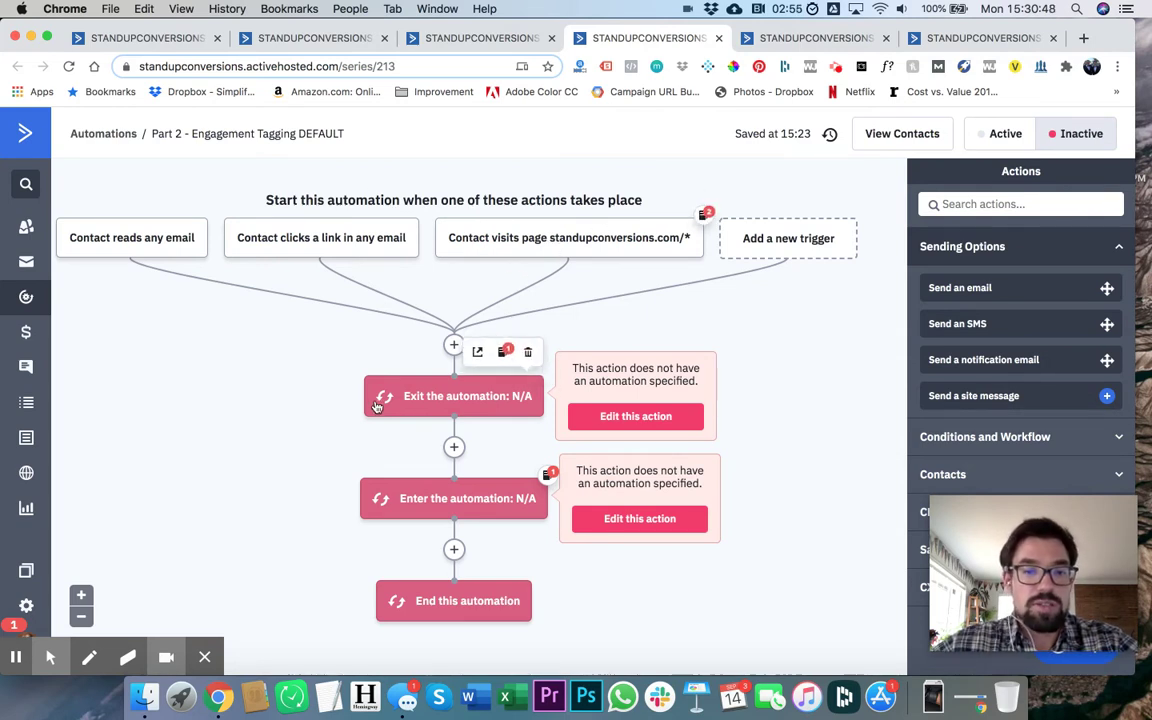
pyautogui.moveTo(465, 511)
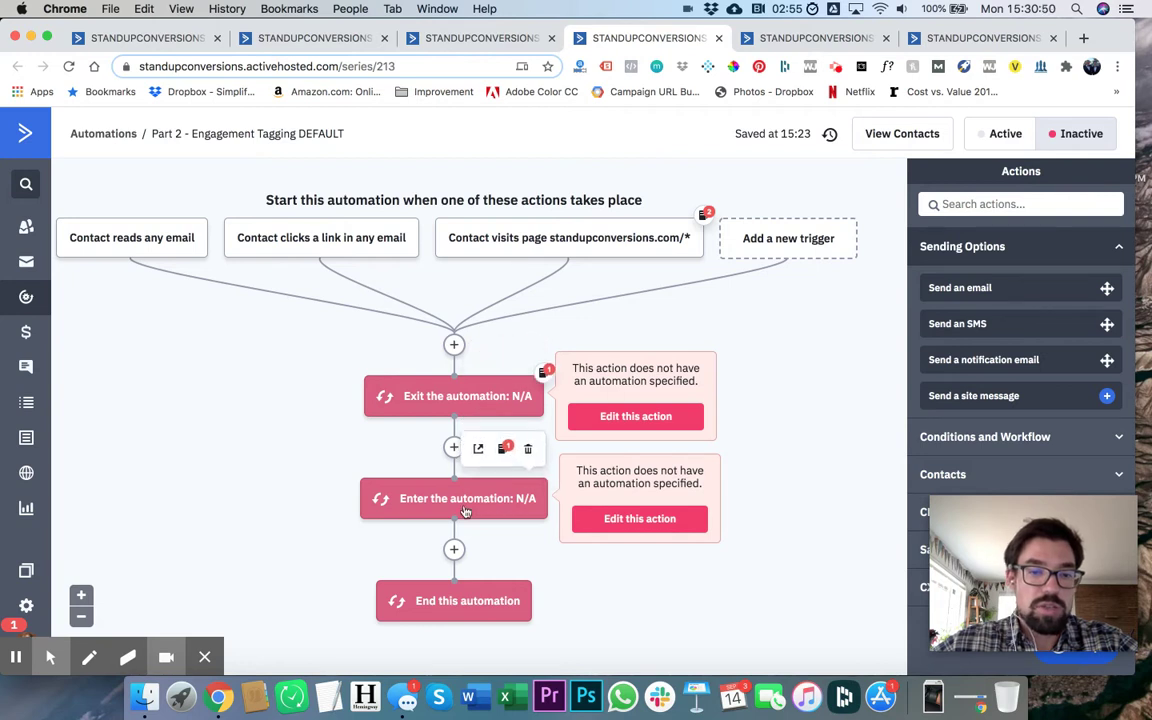
pyautogui.click(471, 402)
pyautogui.click(440, 372)
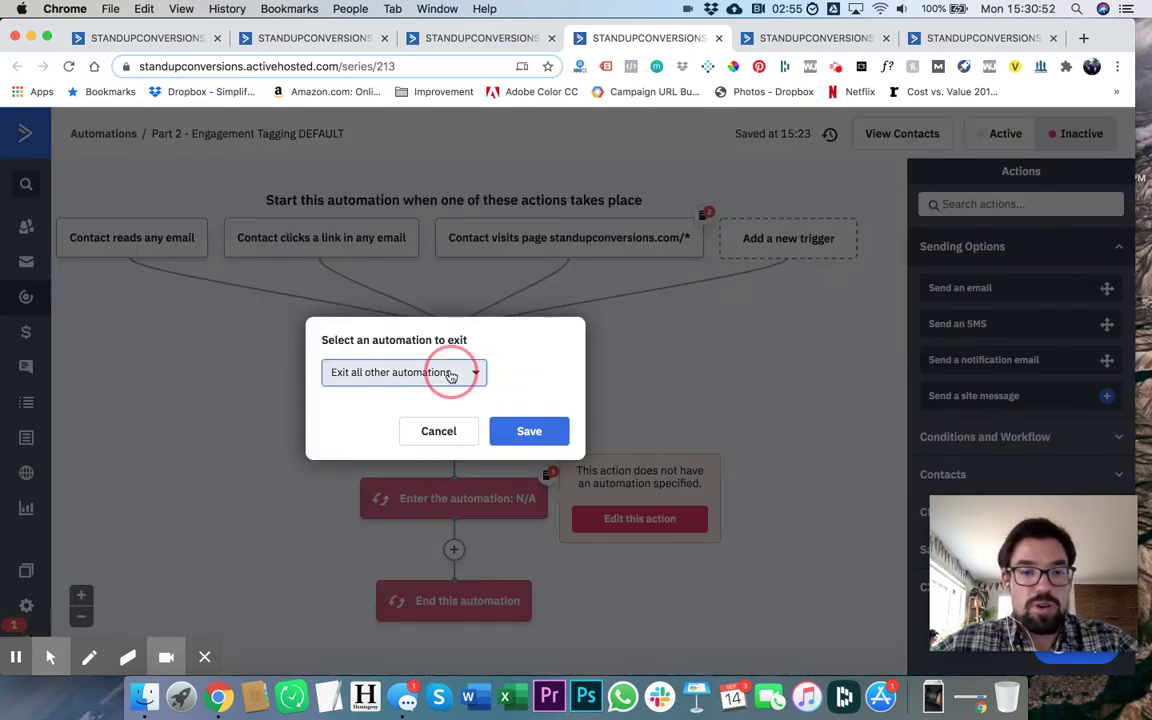
pyautogui.write('a')
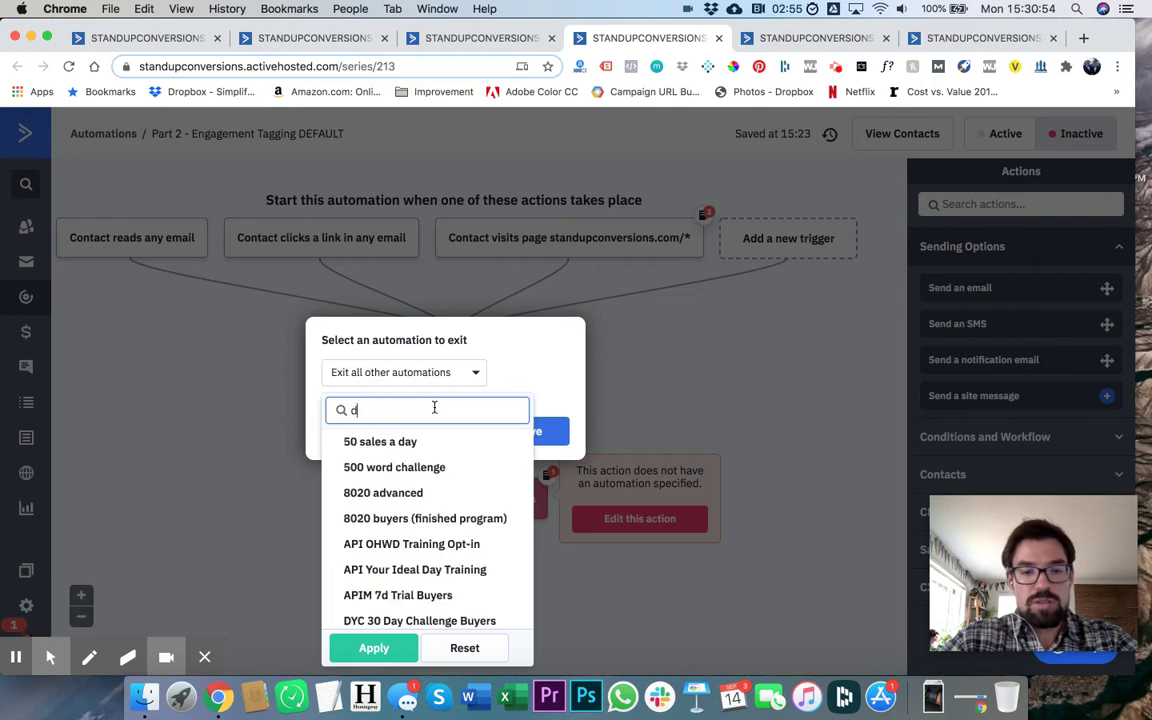
pyautogui.press('BackSpace')
pyautogui.click(625, 329)
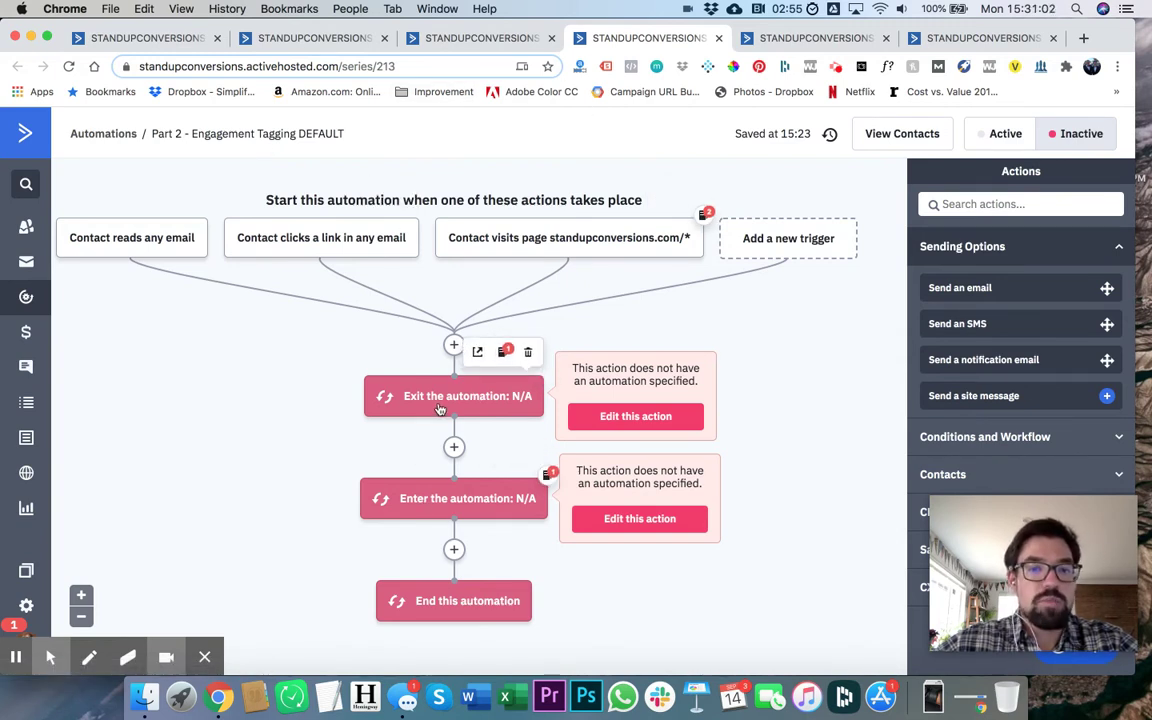
pyautogui.click(427, 37)
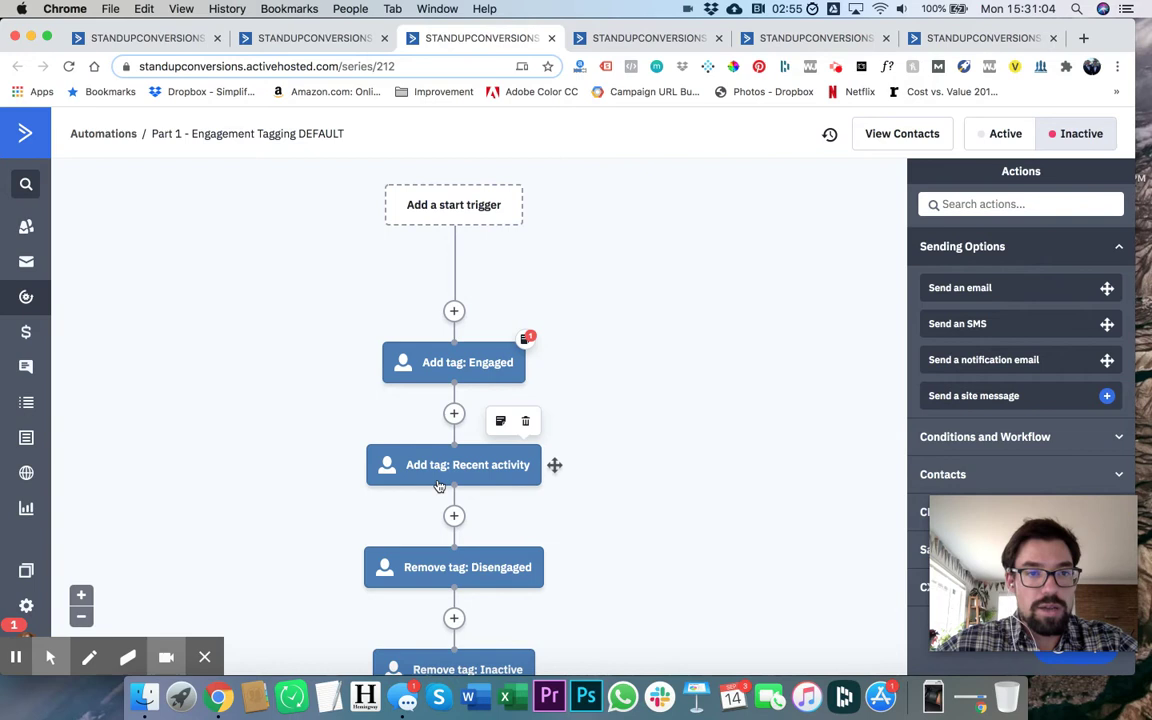
pyautogui.hotkey('ctrl', 'Tab')
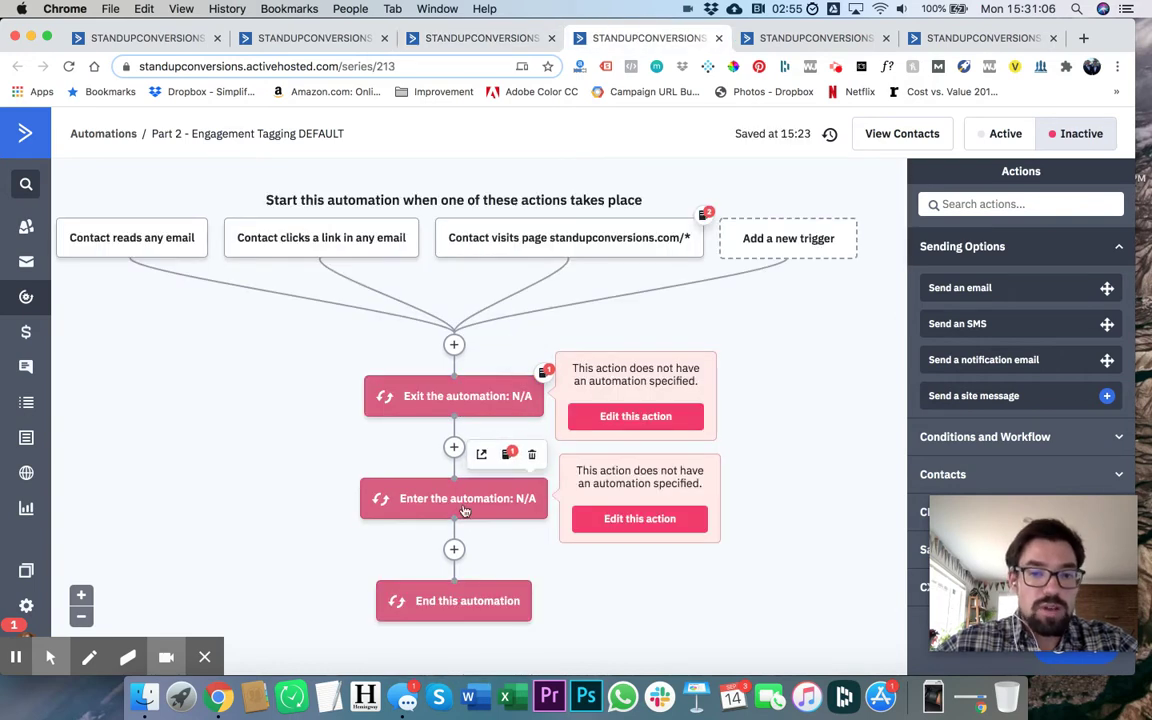
pyautogui.click(449, 44)
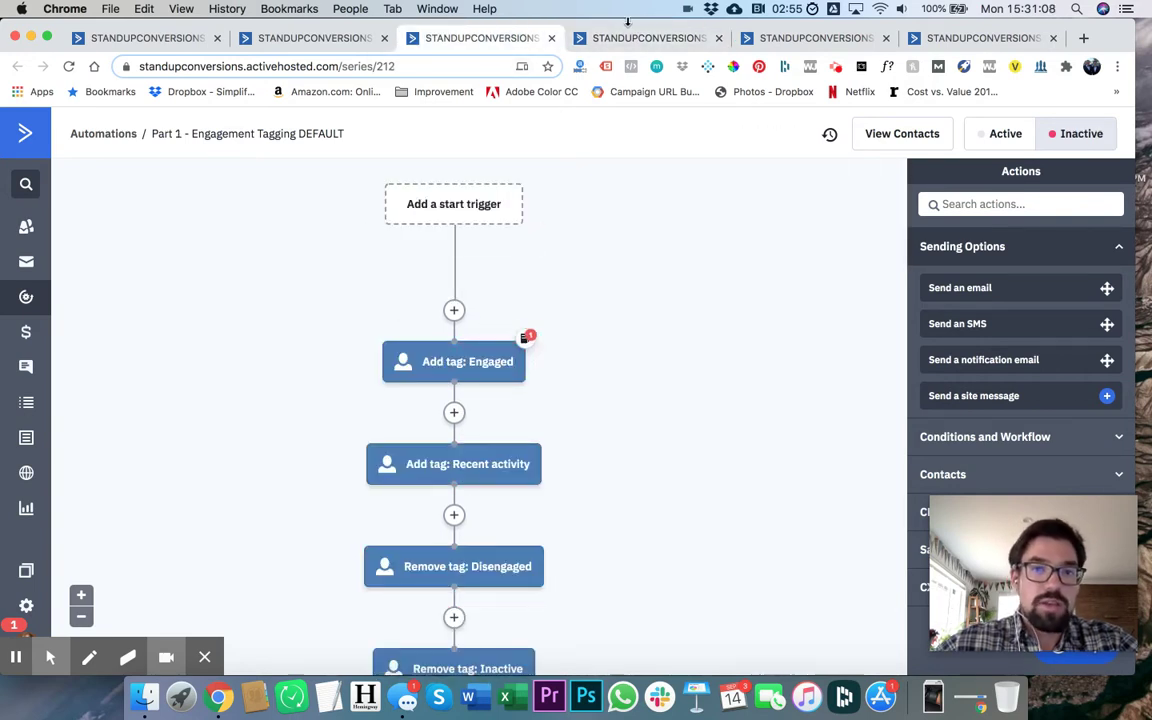
pyautogui.scroll(-8, 492, 196)
pyautogui.scroll(-4, 492, 196)
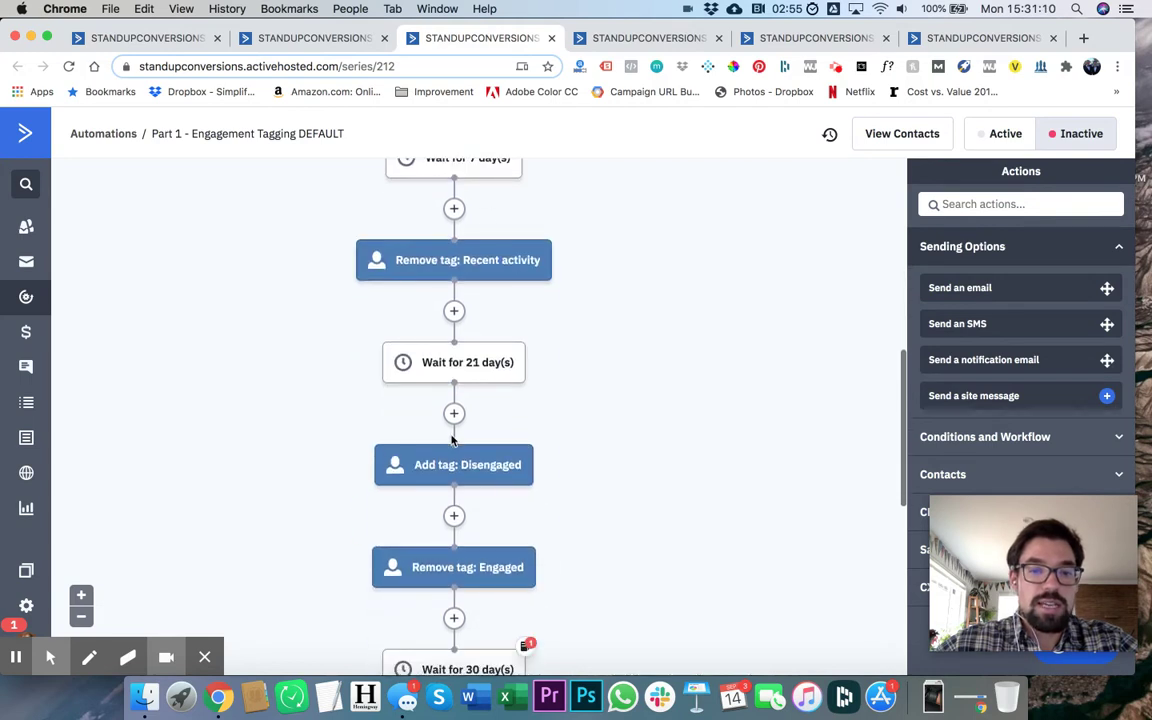
pyautogui.click(649, 38)
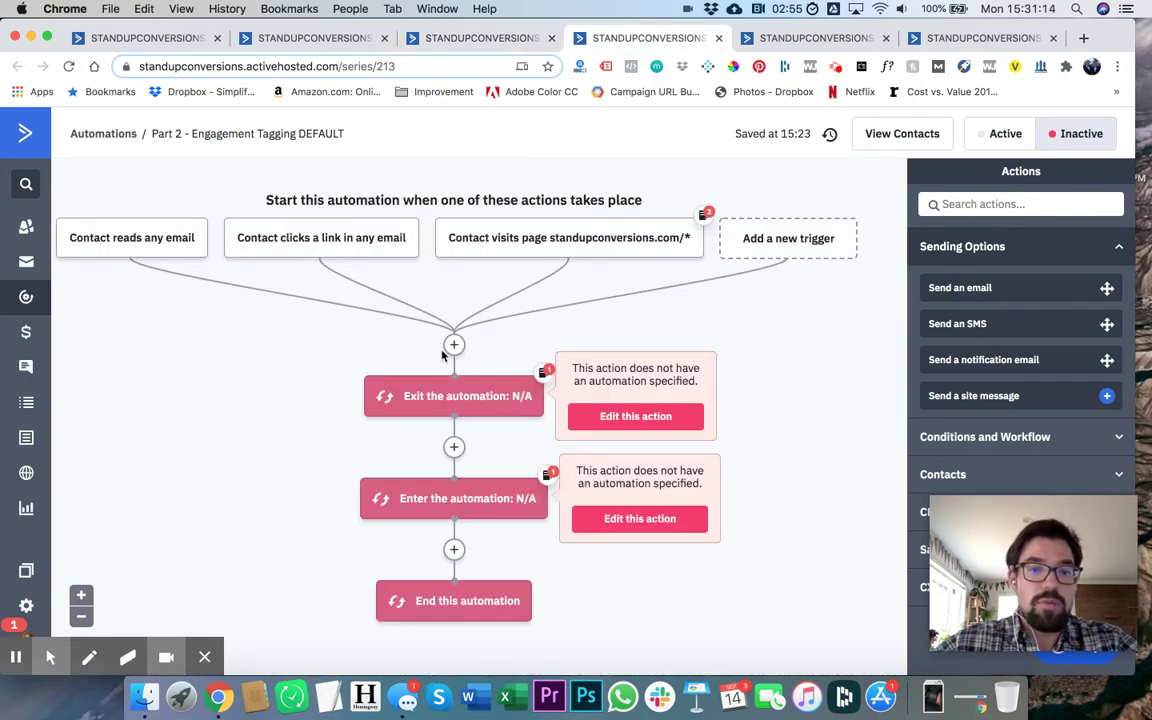
pyautogui.click(477, 40)
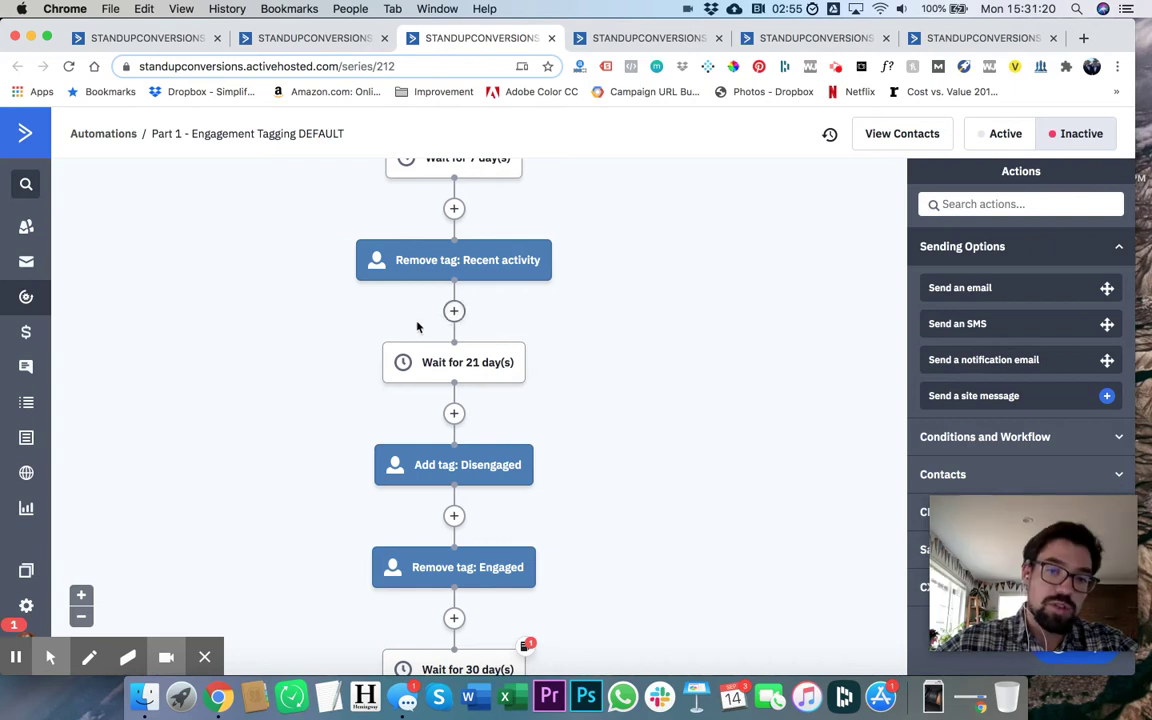
pyautogui.scroll(5, 469, 418)
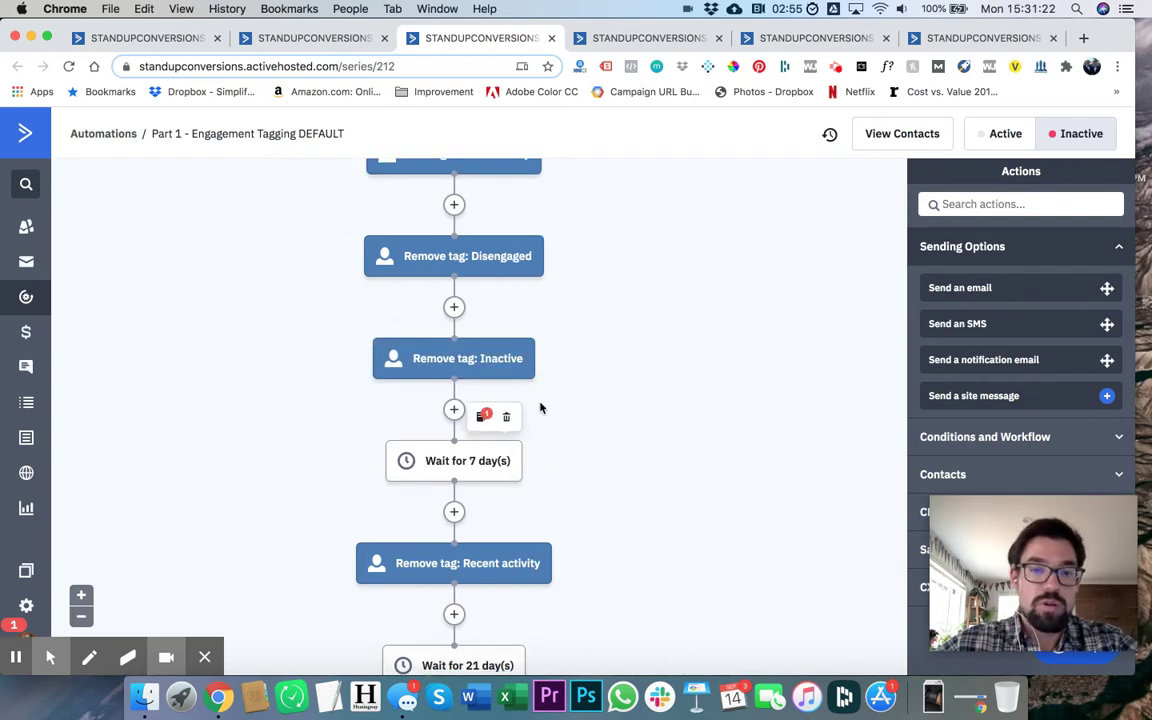
pyautogui.scroll(5, 565, 446)
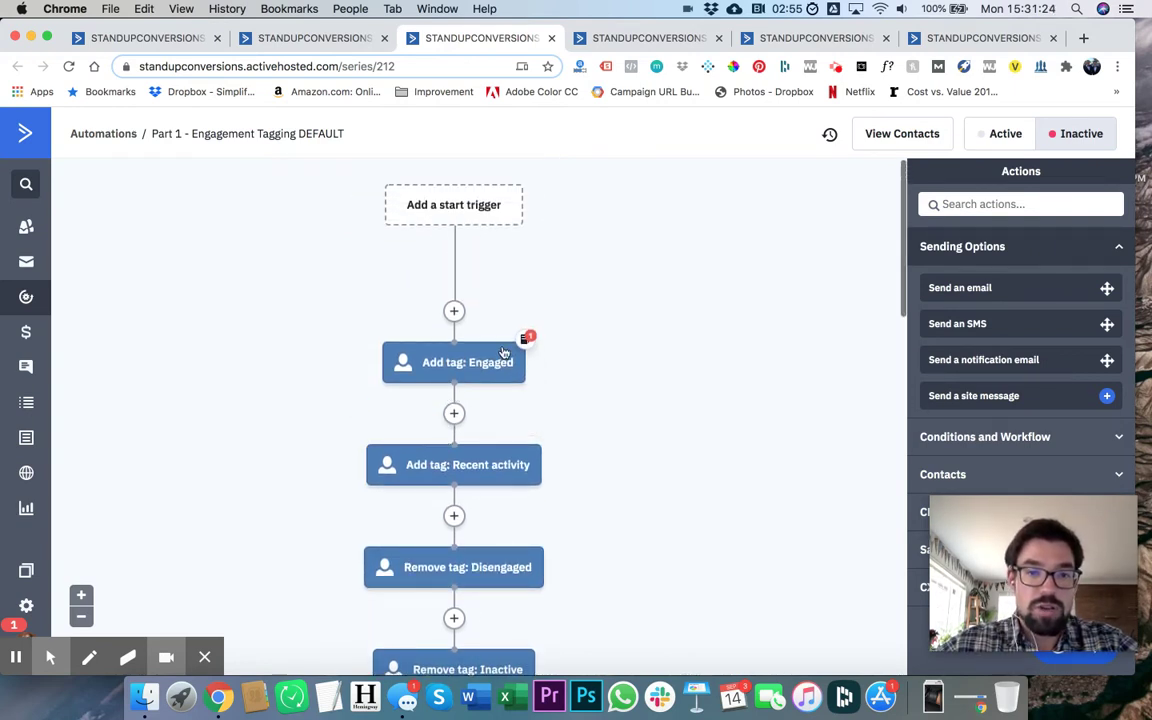
pyautogui.scroll(-5, 458, 190)
pyautogui.scroll(5, 470, 200)
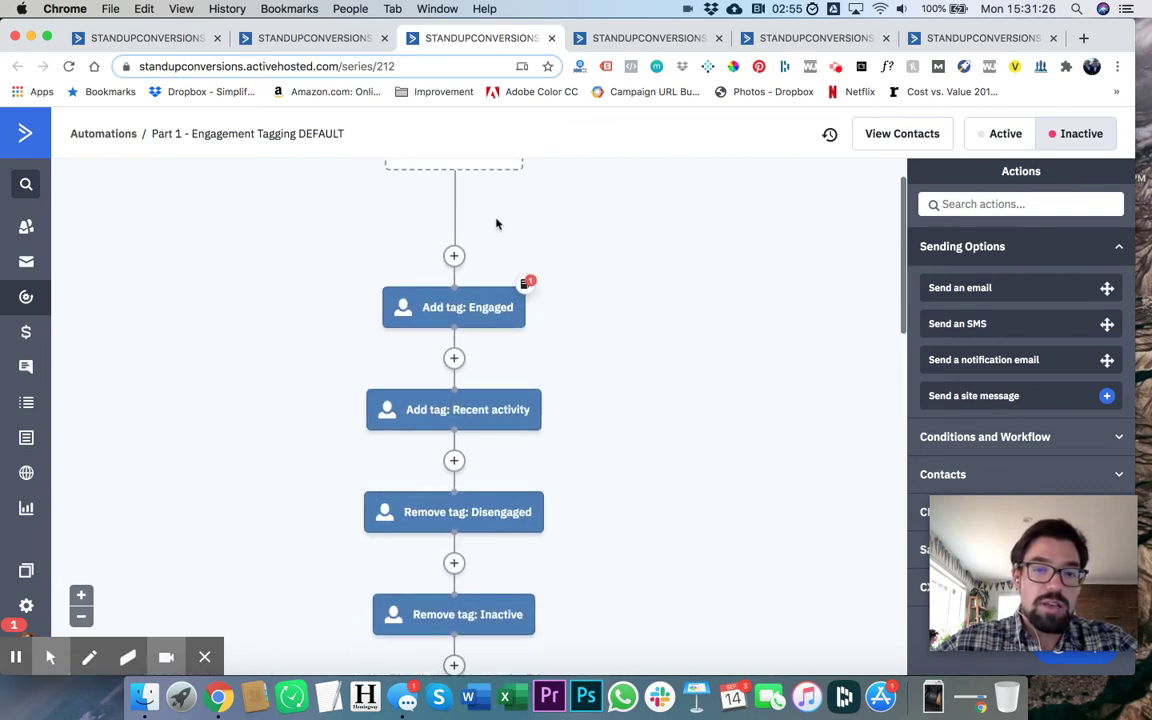
pyautogui.scroll(1, 452, 275)
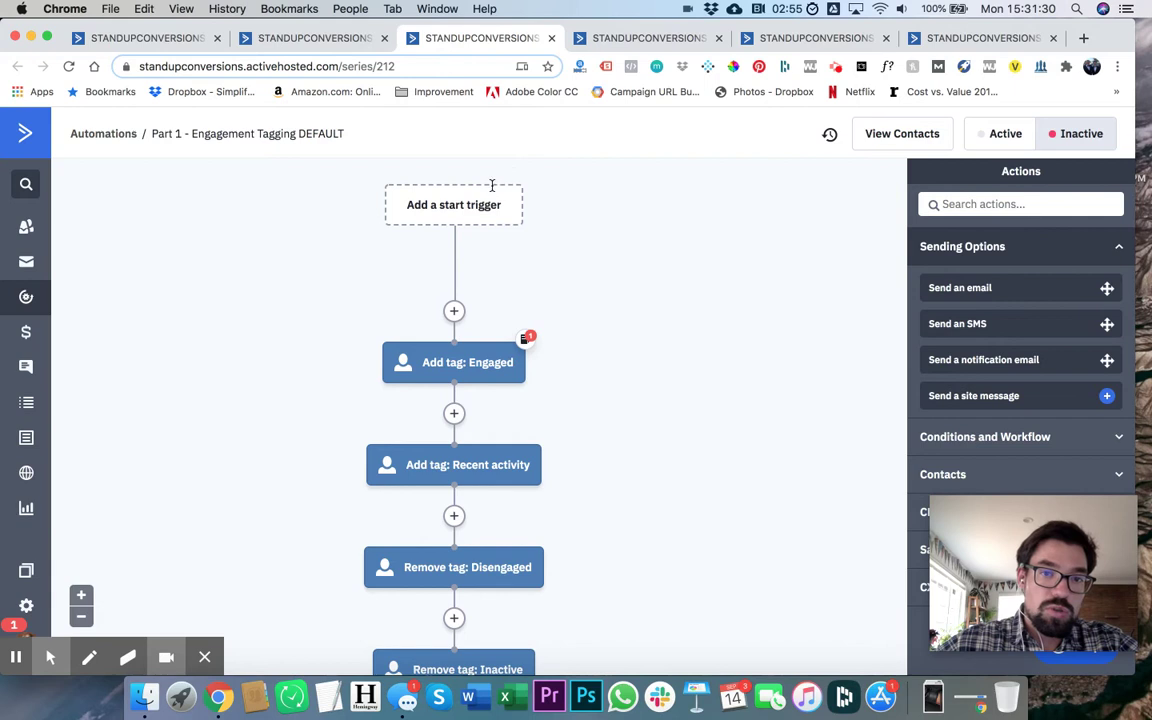
pyautogui.scroll(-2, 489, 225)
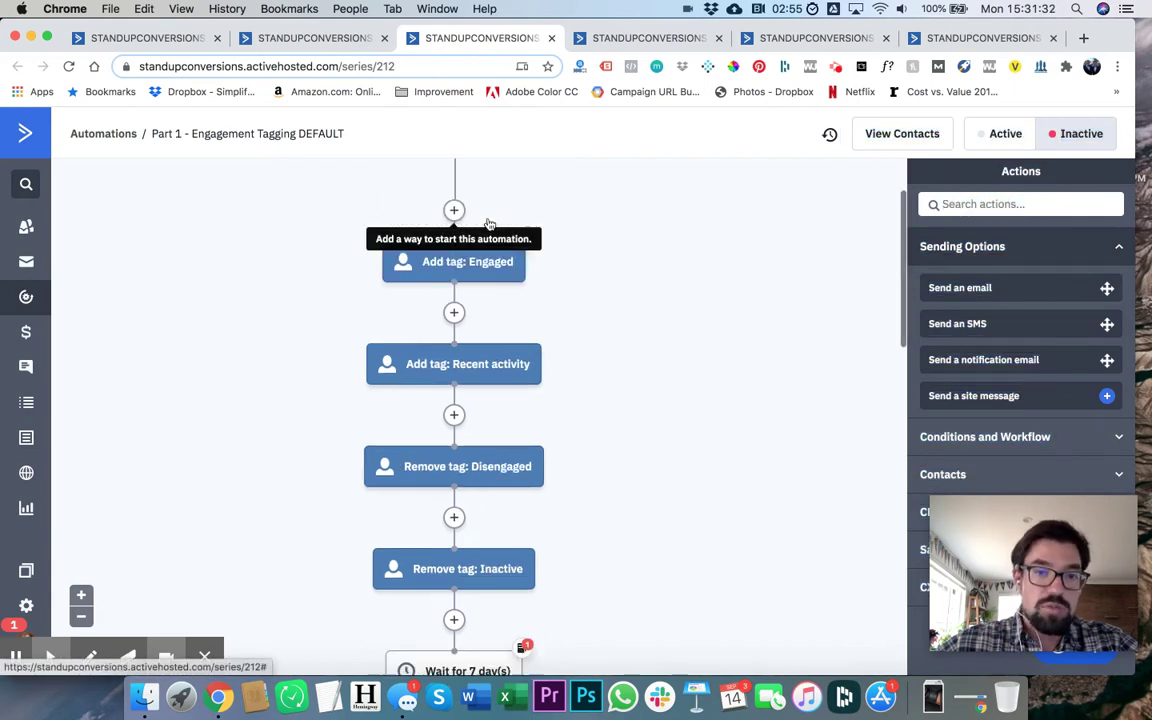
pyautogui.scroll(-2, 537, 260)
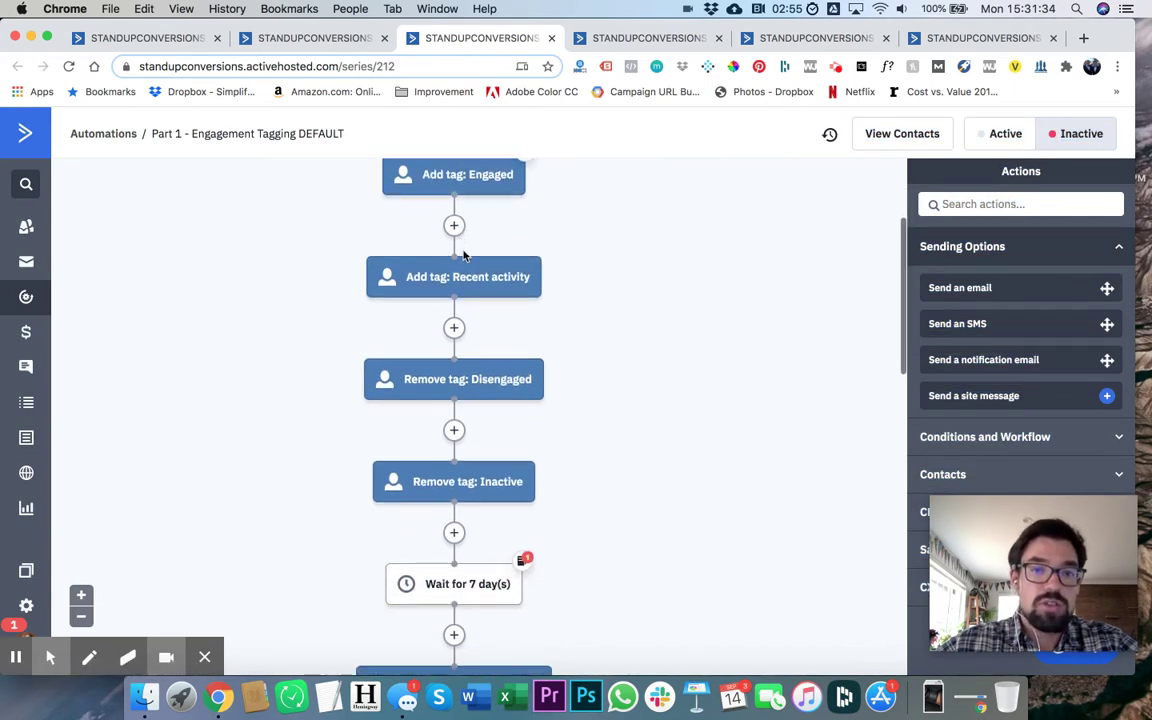
pyautogui.moveTo(462, 265)
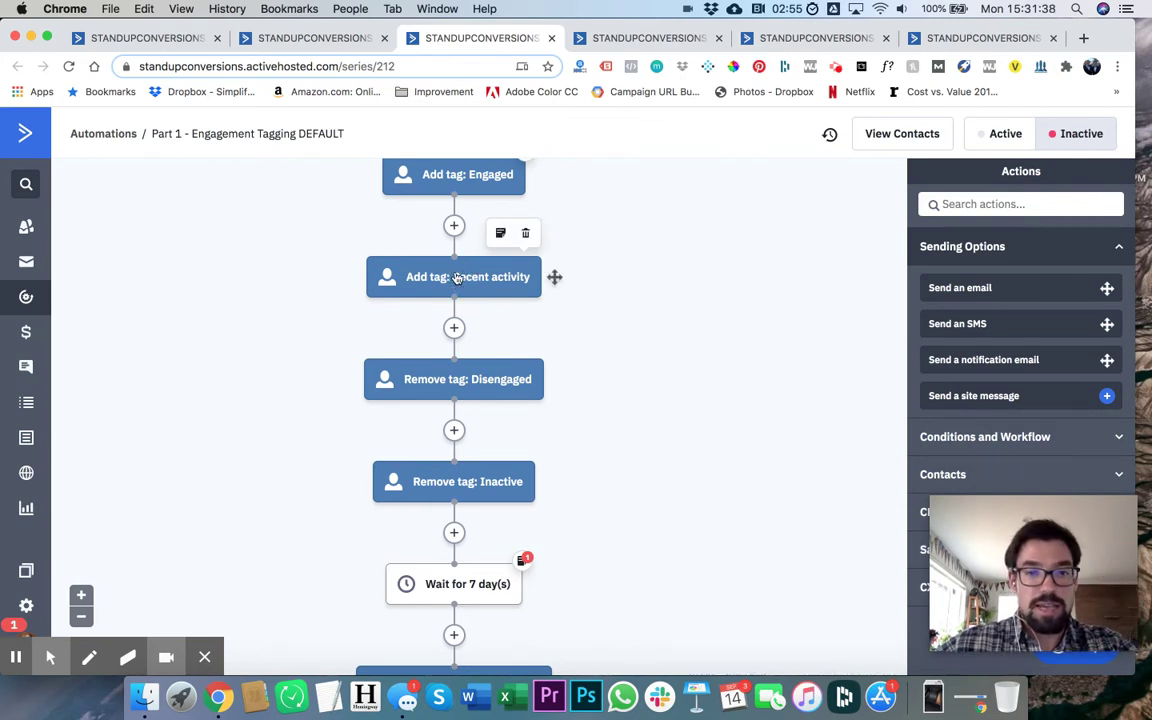
pyautogui.scroll(-3, 456, 278)
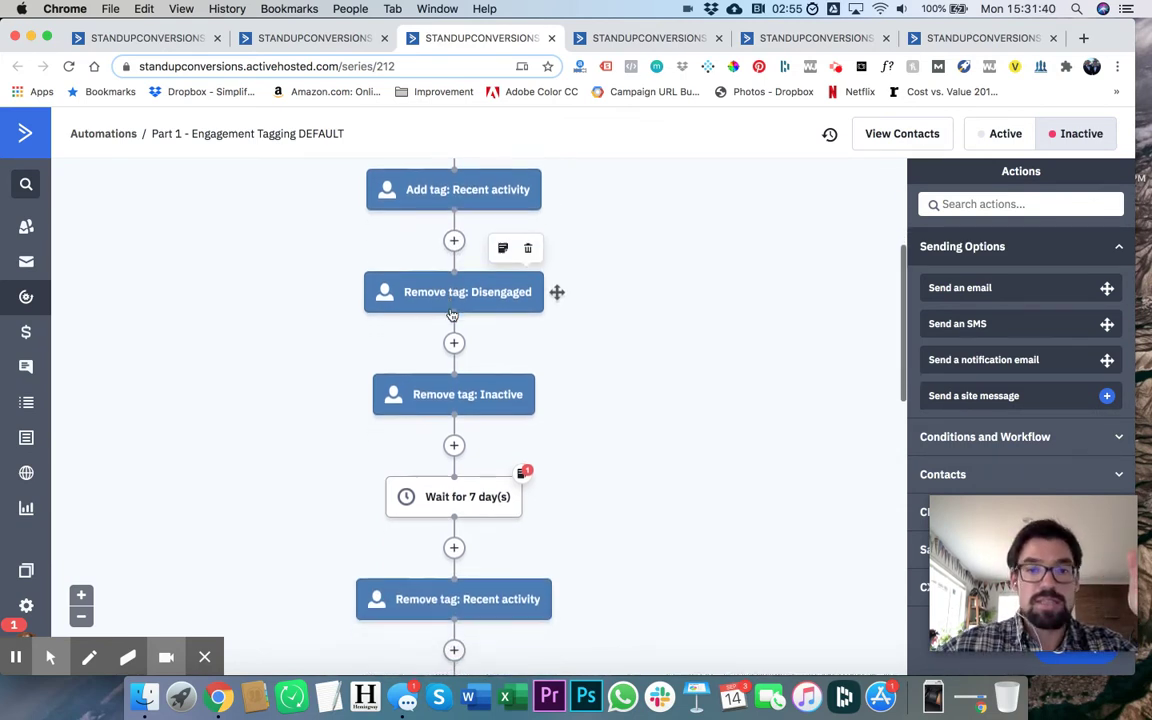
pyautogui.scroll(-1, 452, 314)
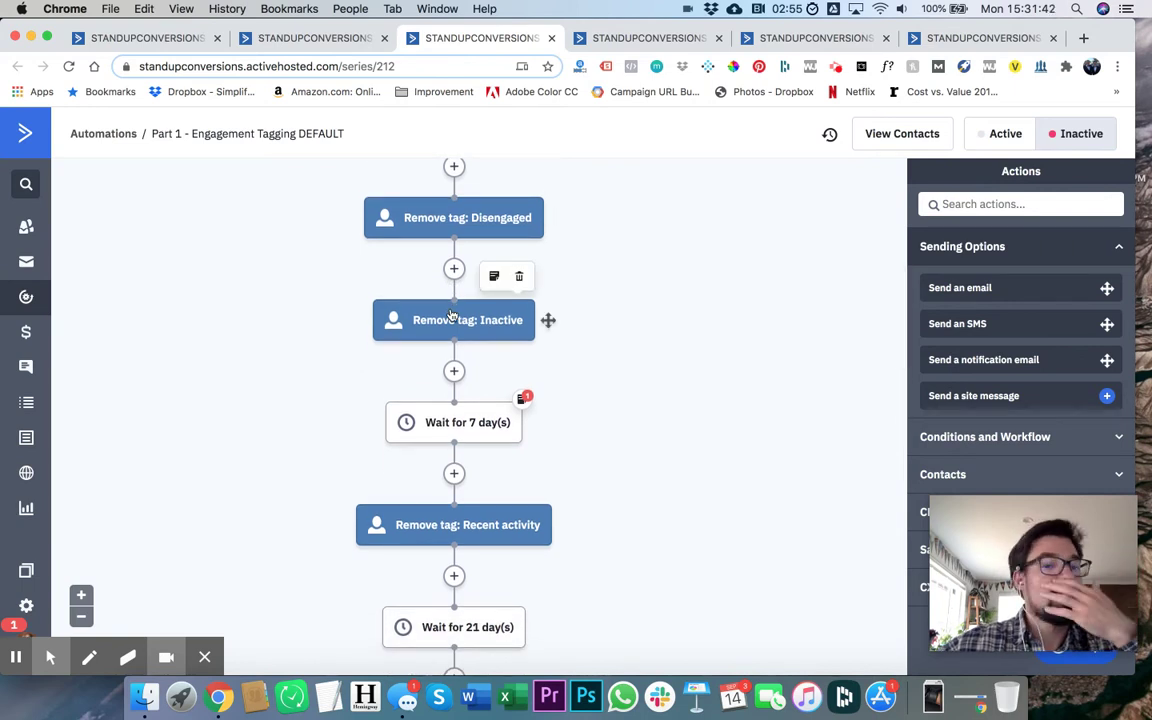
pyautogui.scroll(-6, 452, 316)
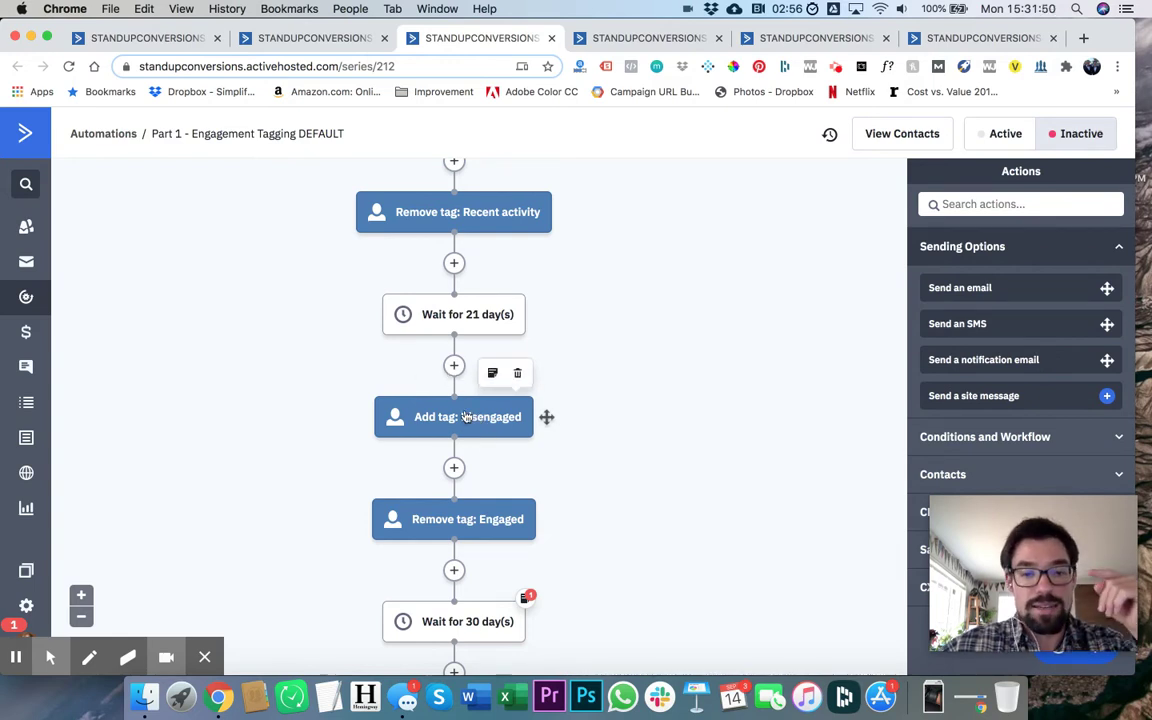
pyautogui.scroll(10, 463, 414)
pyautogui.scroll(-2, 480, 405)
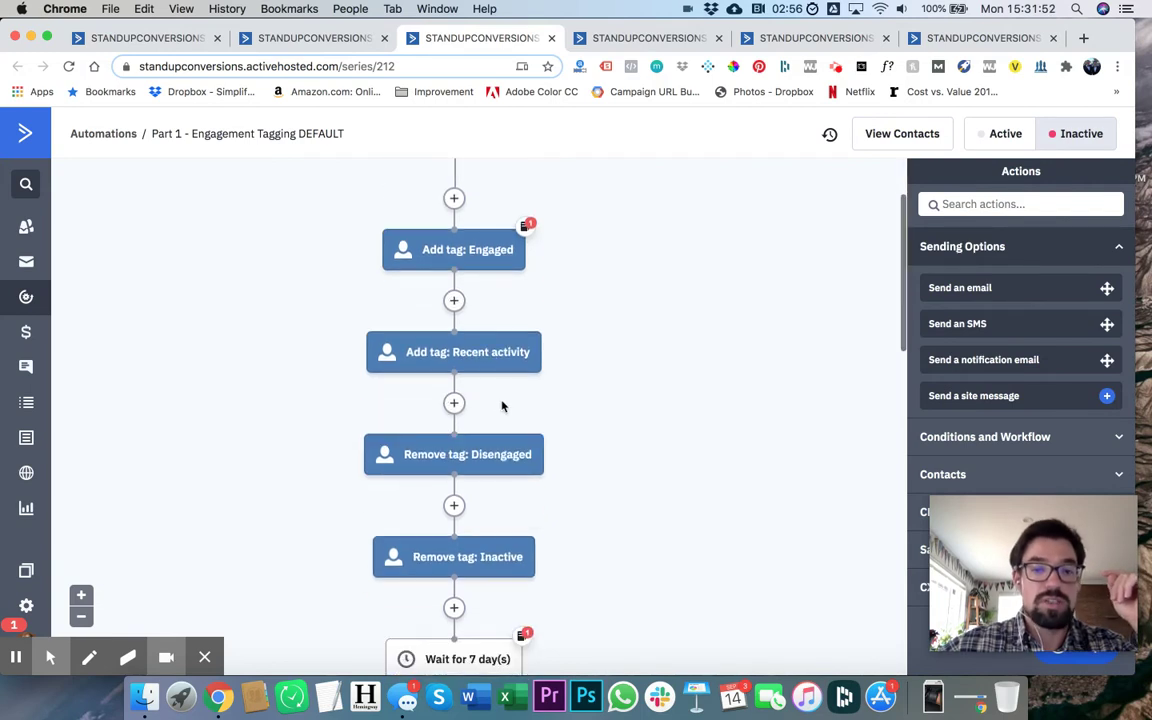
pyautogui.scroll(-8, 481, 416)
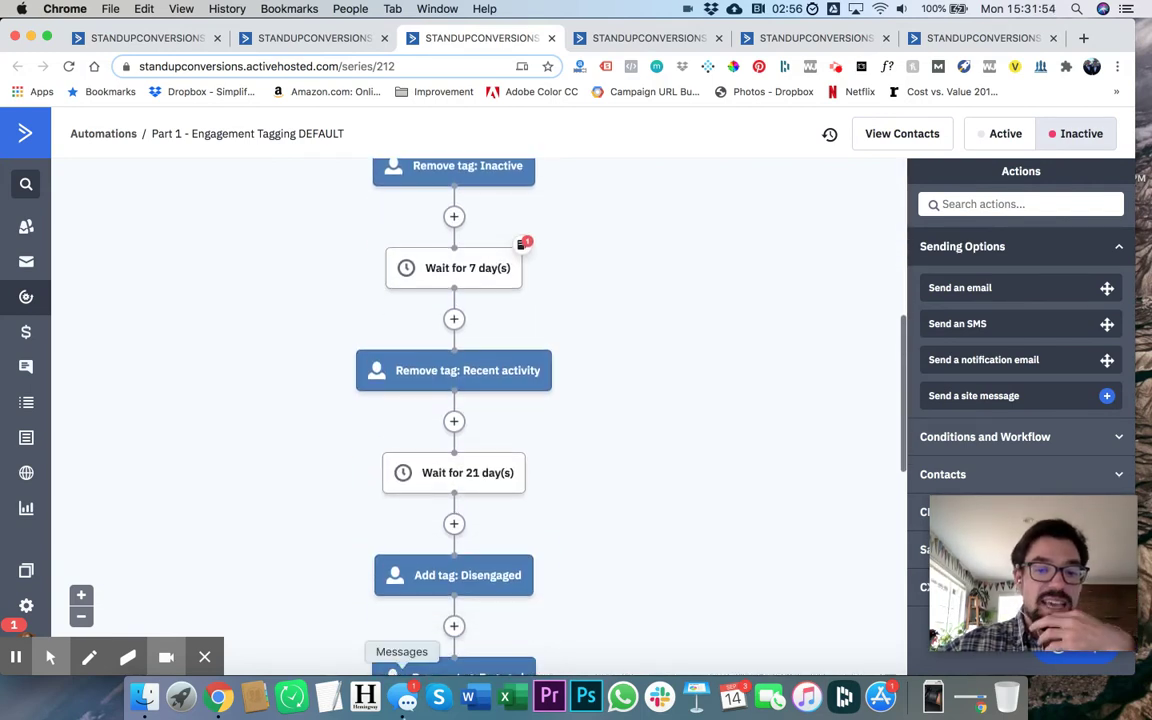
pyautogui.scroll(-13, 537, 427)
pyautogui.scroll(11, 451, 490)
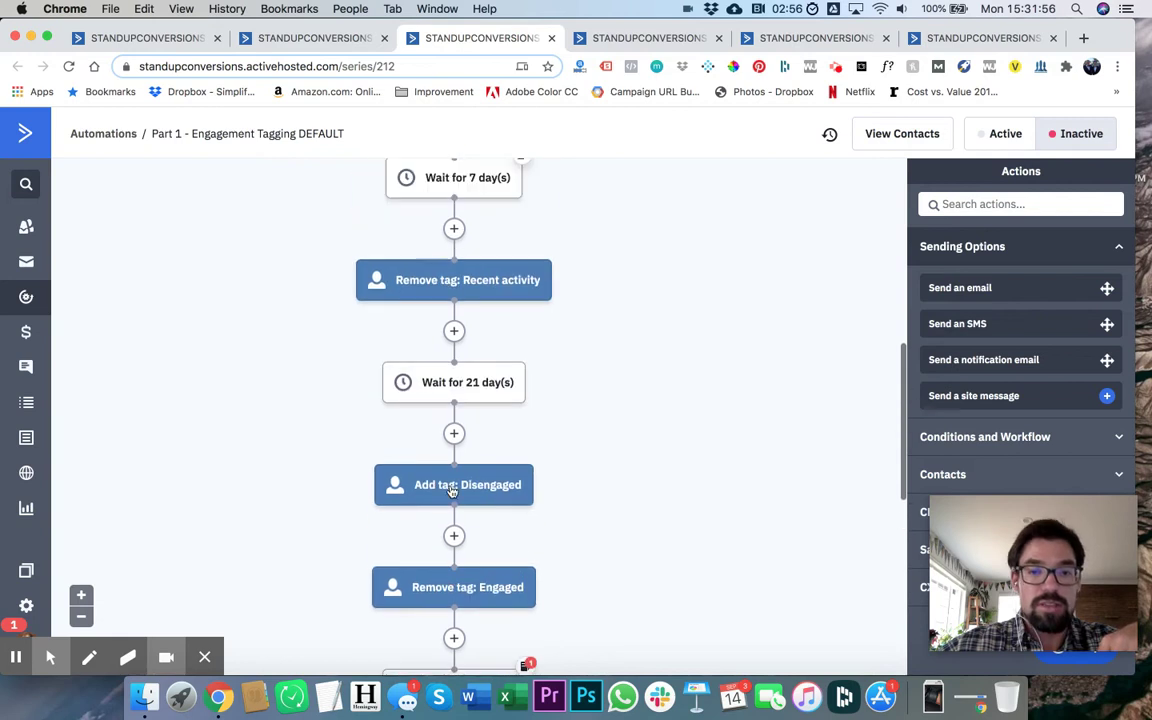
pyautogui.scroll(8, 451, 490)
pyautogui.scroll(-14, 452, 491)
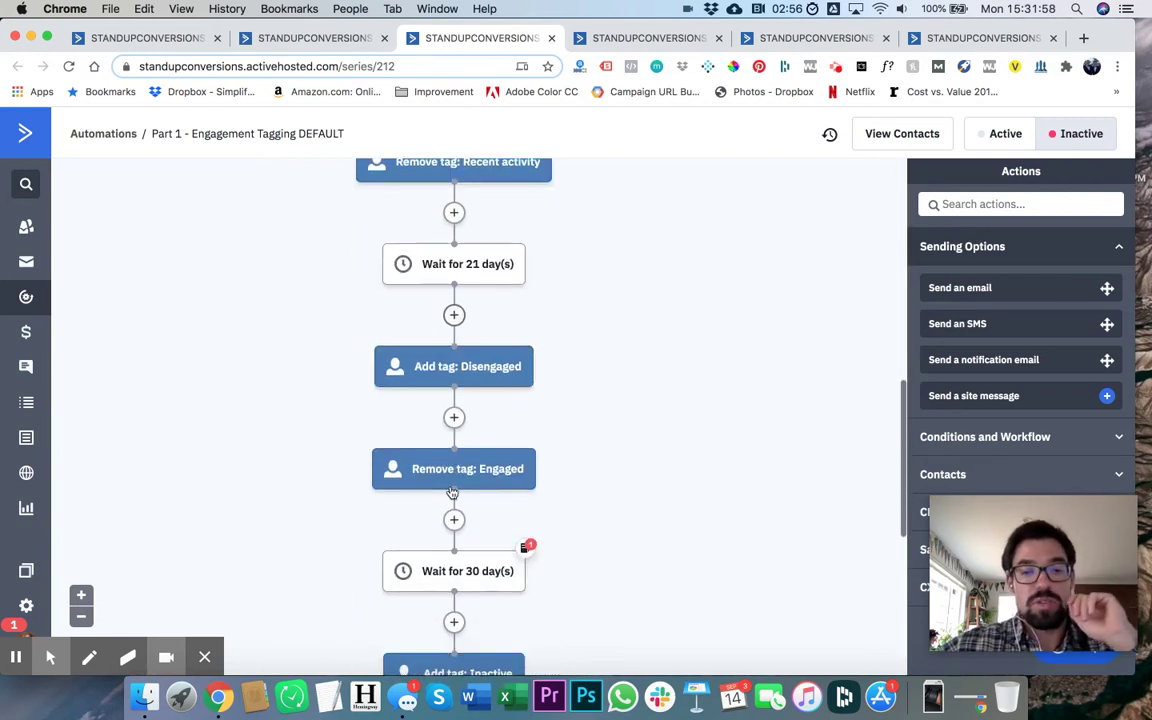
pyautogui.scroll(-5, 510, 378)
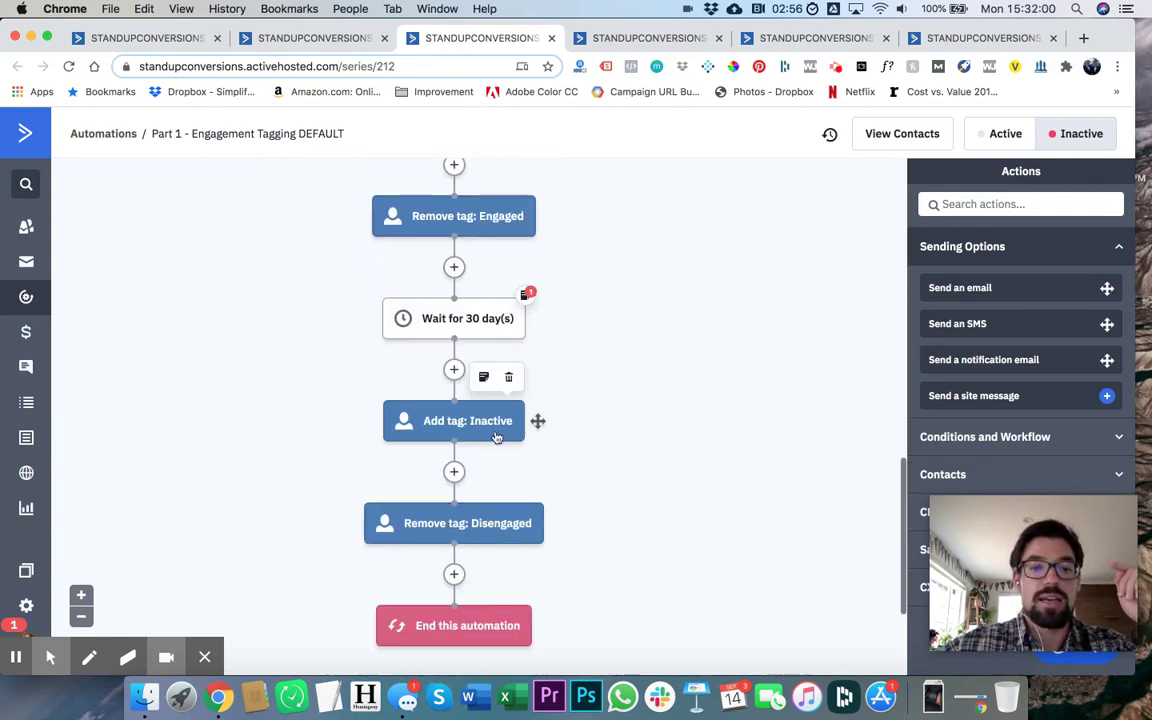
pyautogui.scroll(5, 470, 182)
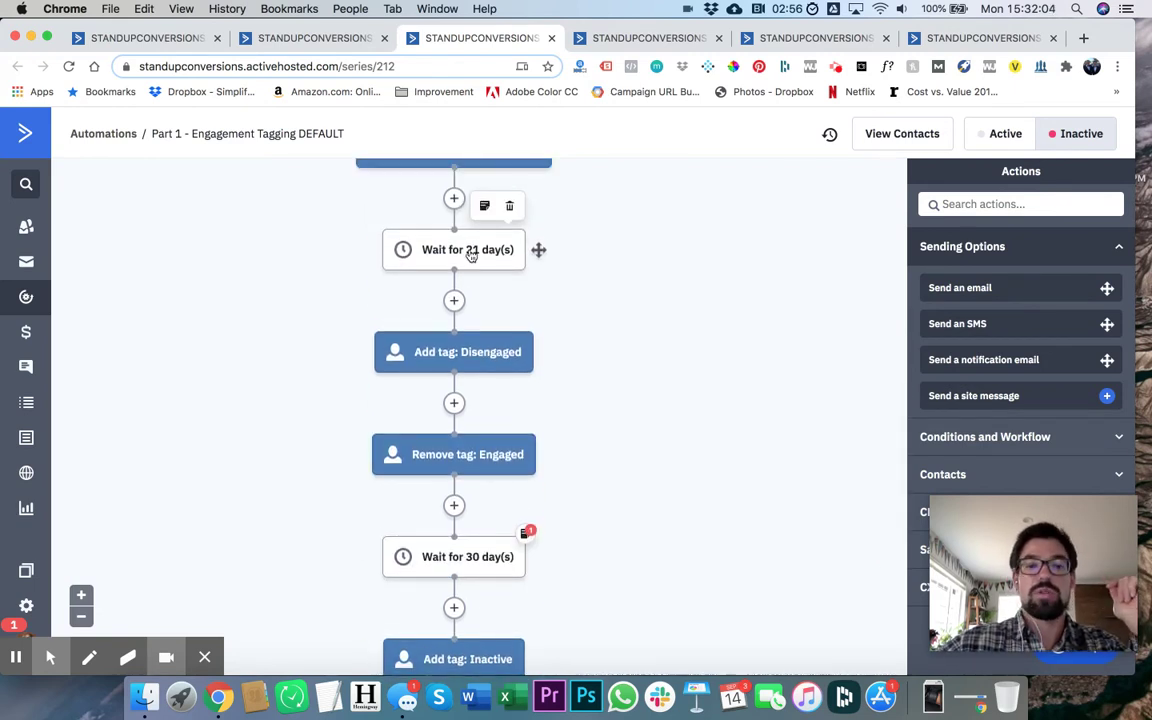
pyautogui.scroll(-4, 475, 352)
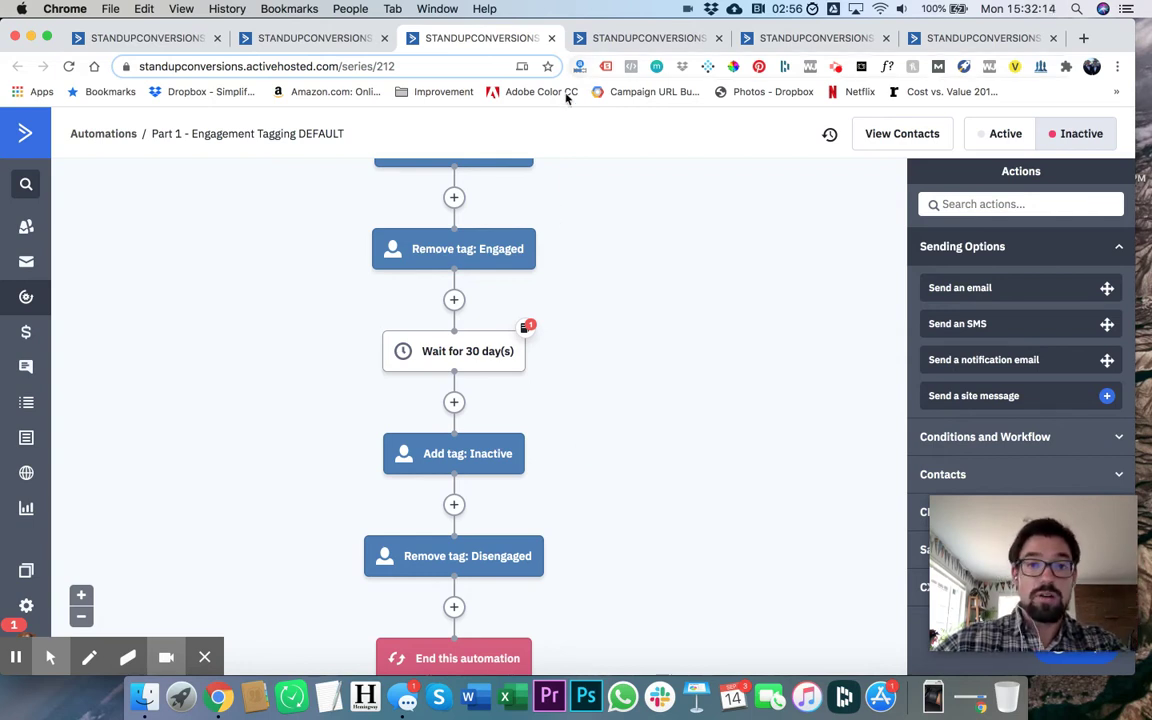
pyautogui.scroll(10, 518, 485)
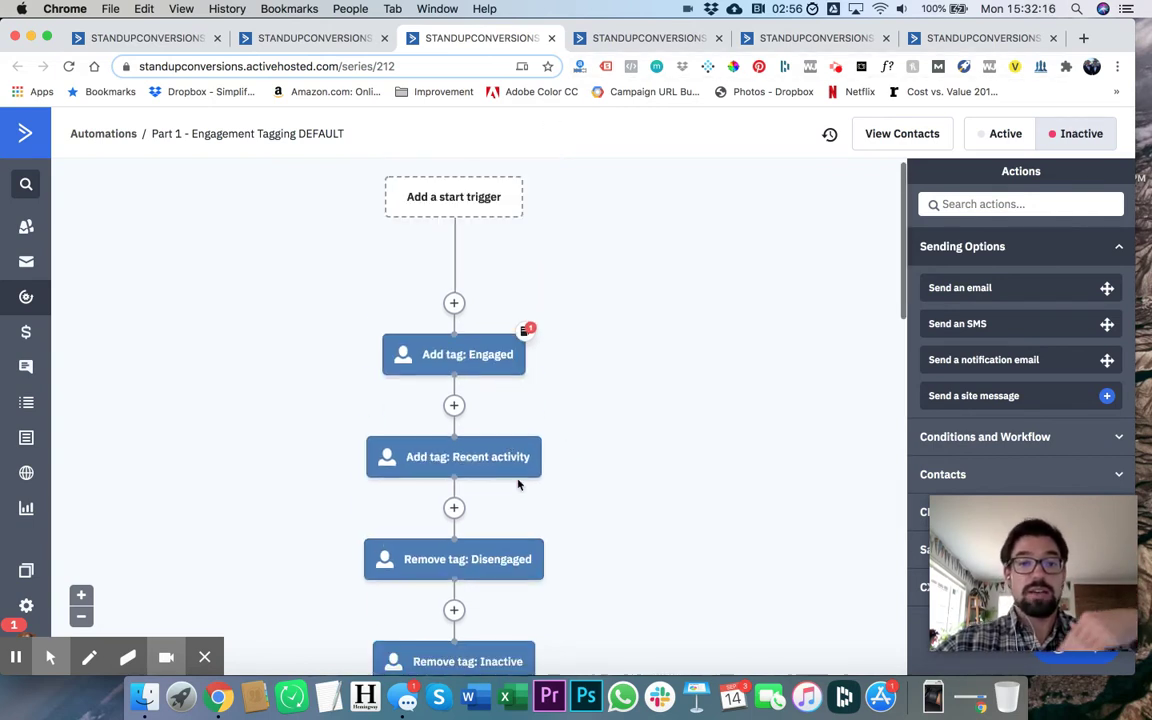
pyautogui.scroll(-5, 560, 520)
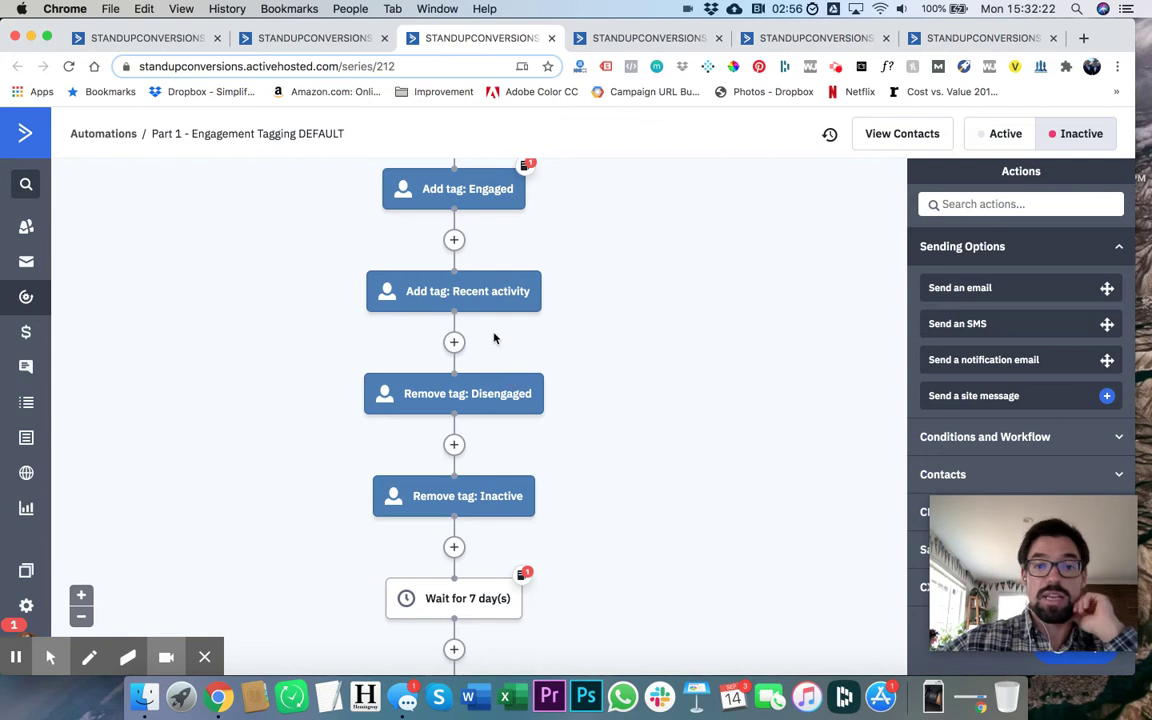
pyautogui.scroll(-10, 494, 338)
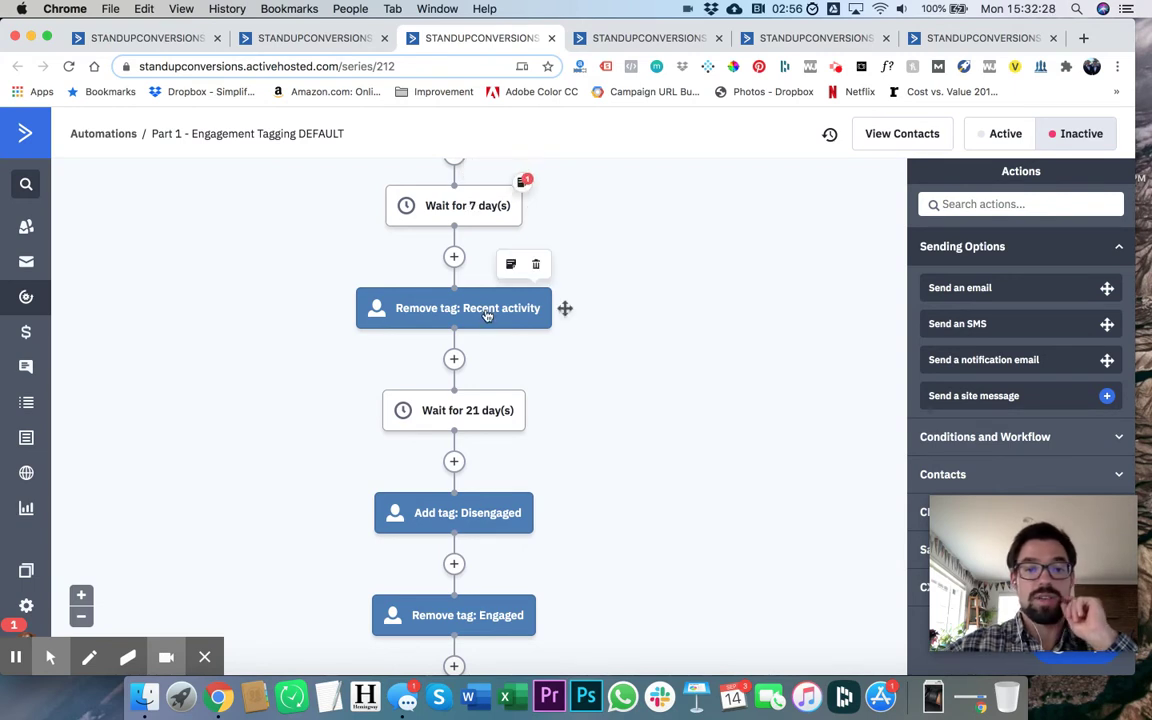
pyautogui.scroll(-3, 487, 316)
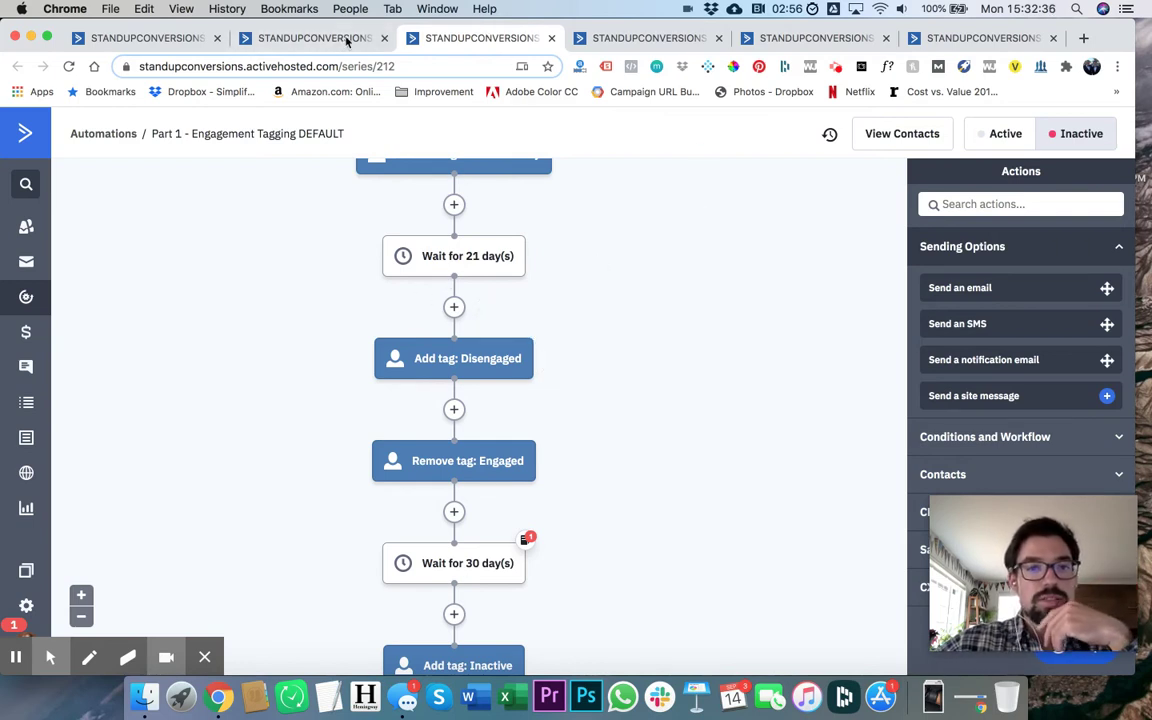
pyautogui.click(642, 38)
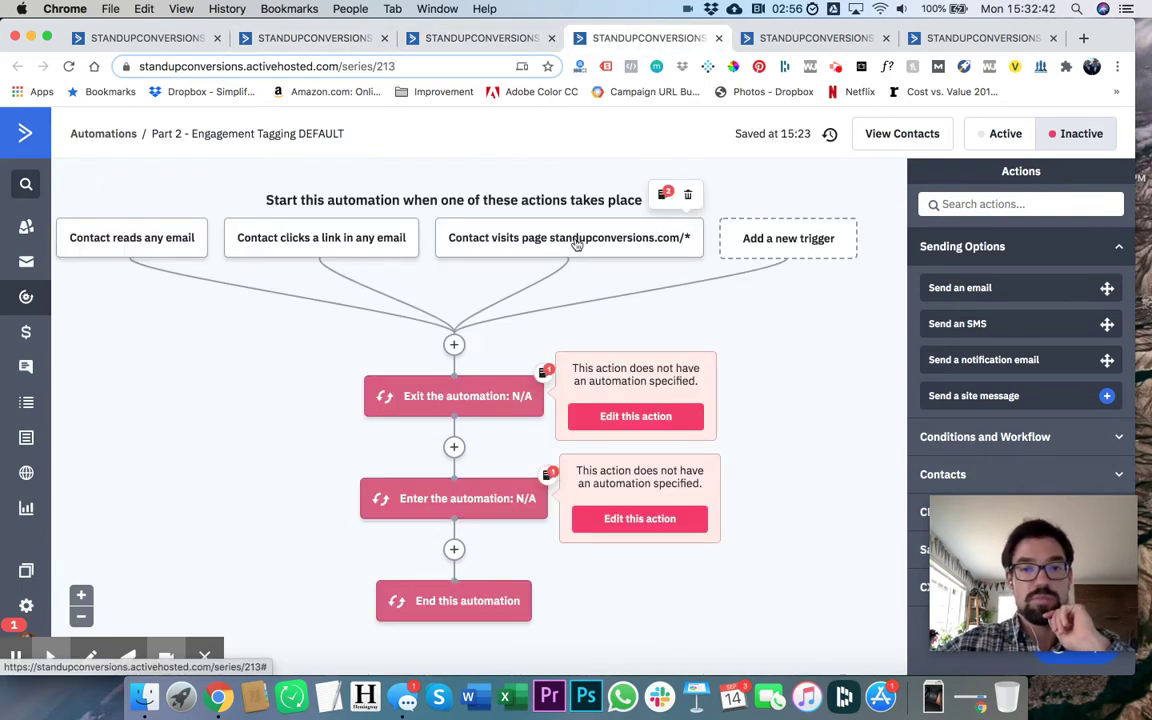
# Step: Try searching the exit-step automation list for 'engagme', abandon it, and reload the Part 2 page
pyautogui.click(452, 393)
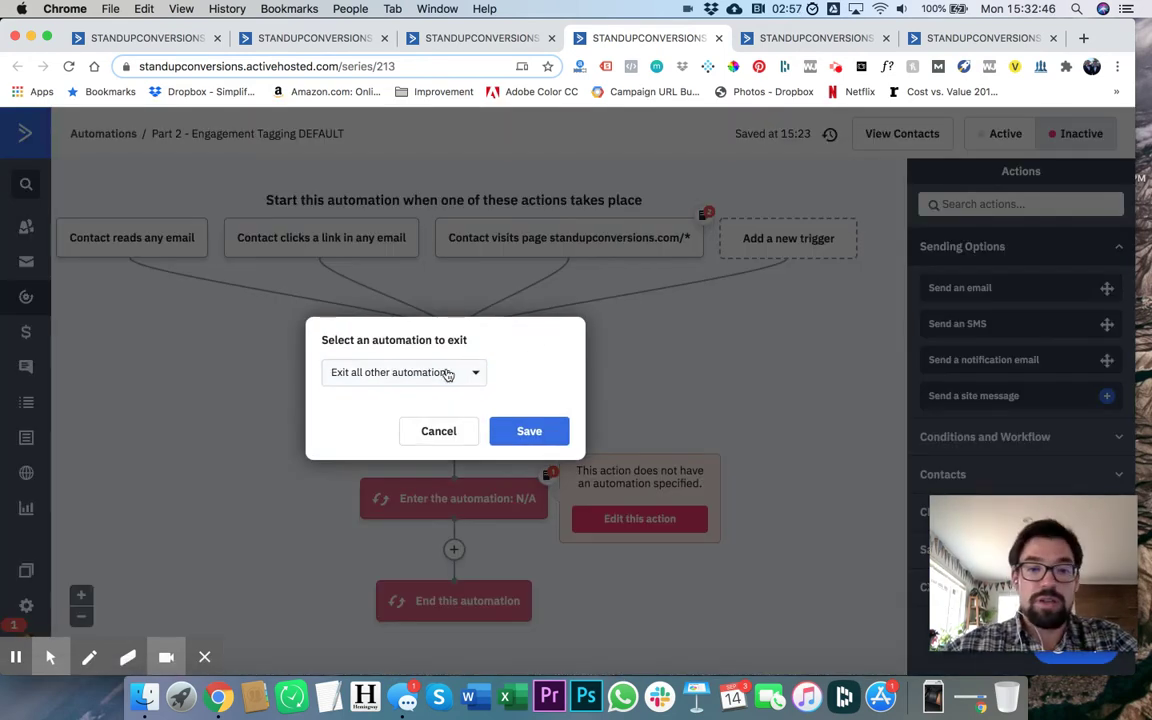
pyautogui.click(440, 376)
pyautogui.click(408, 406)
pyautogui.write('enga')
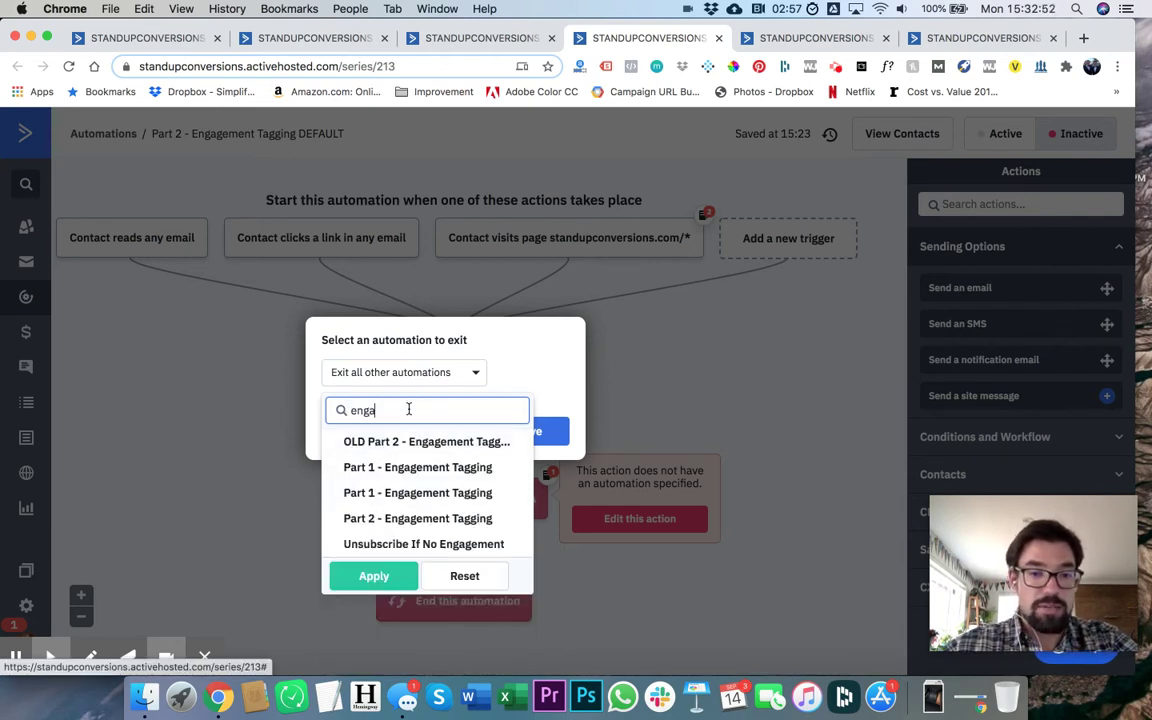
pyautogui.write('gment')
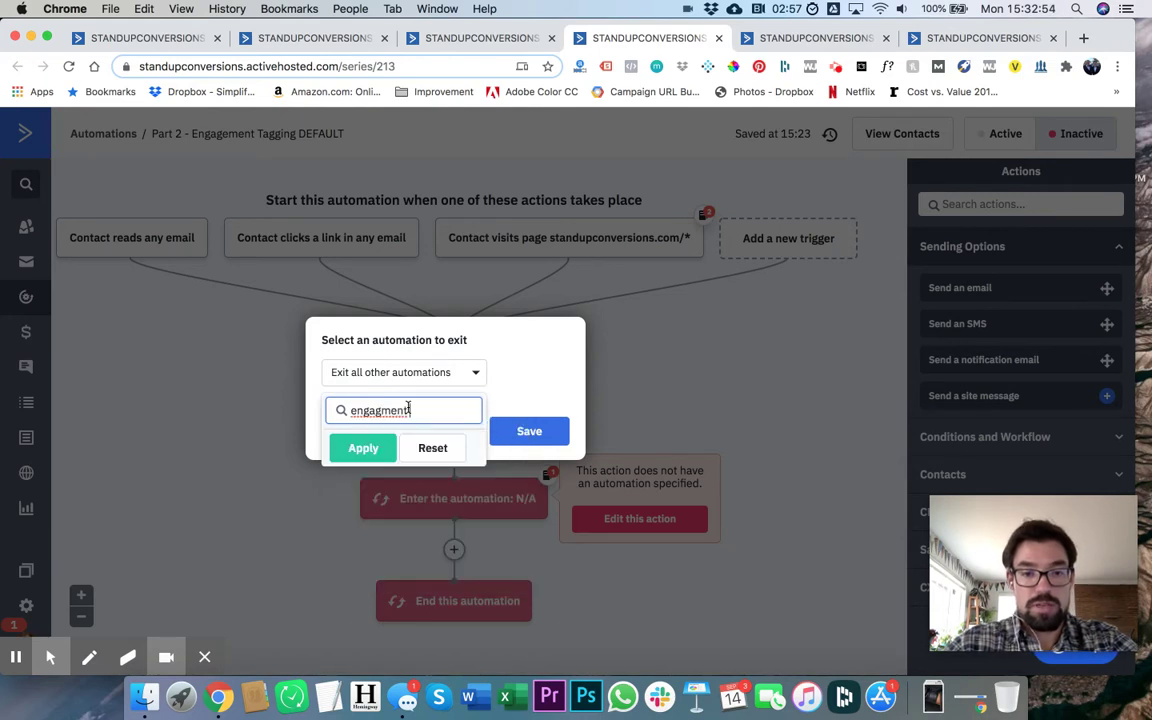
pyautogui.press('BackSpace')
pyautogui.press('BackSpace')
pyautogui.click(630, 372)
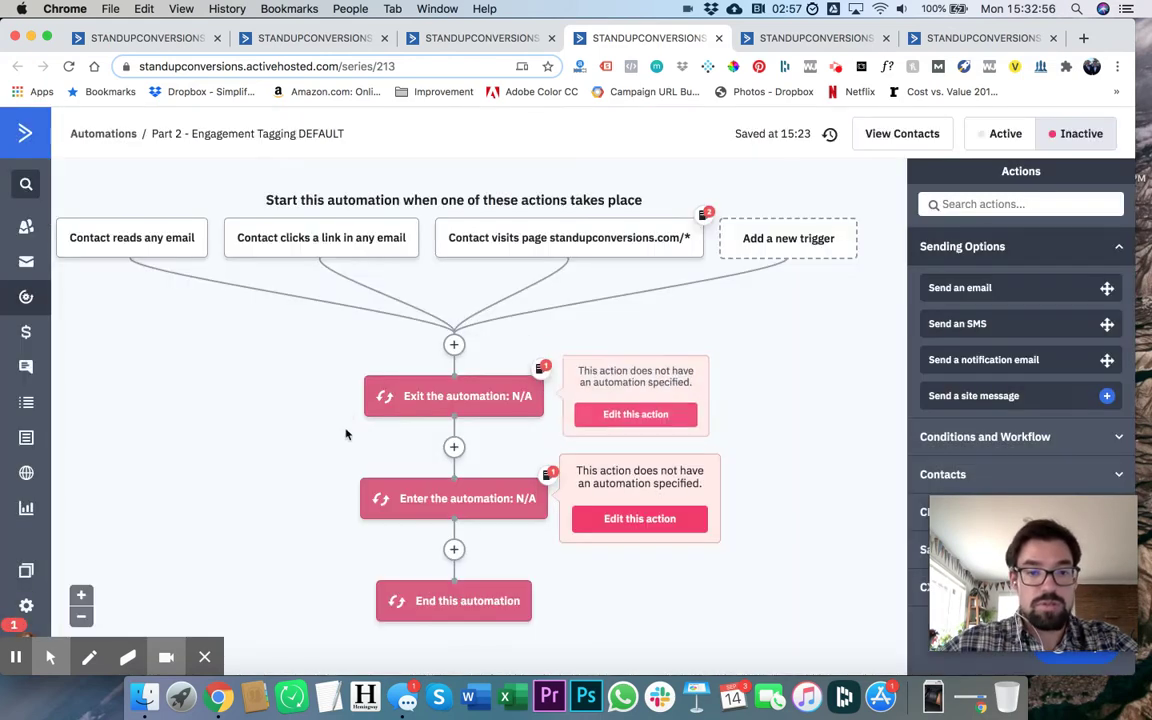
pyautogui.press('super+r')
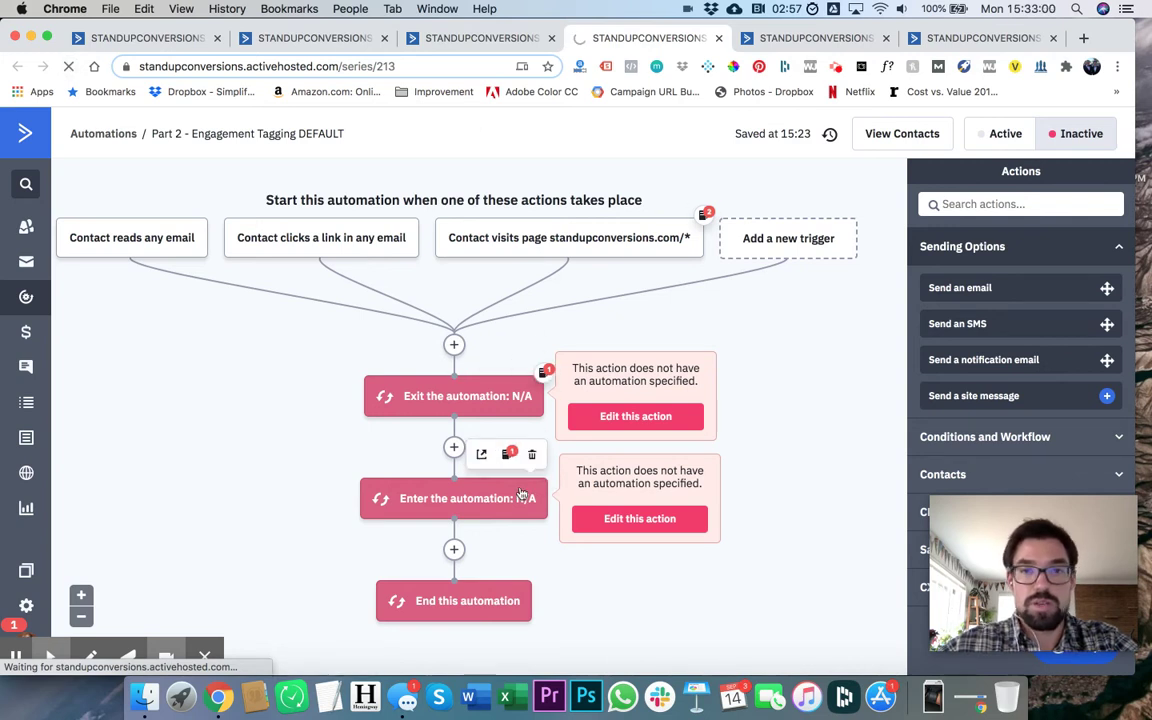
pyautogui.click(490, 38)
pyautogui.click(632, 37)
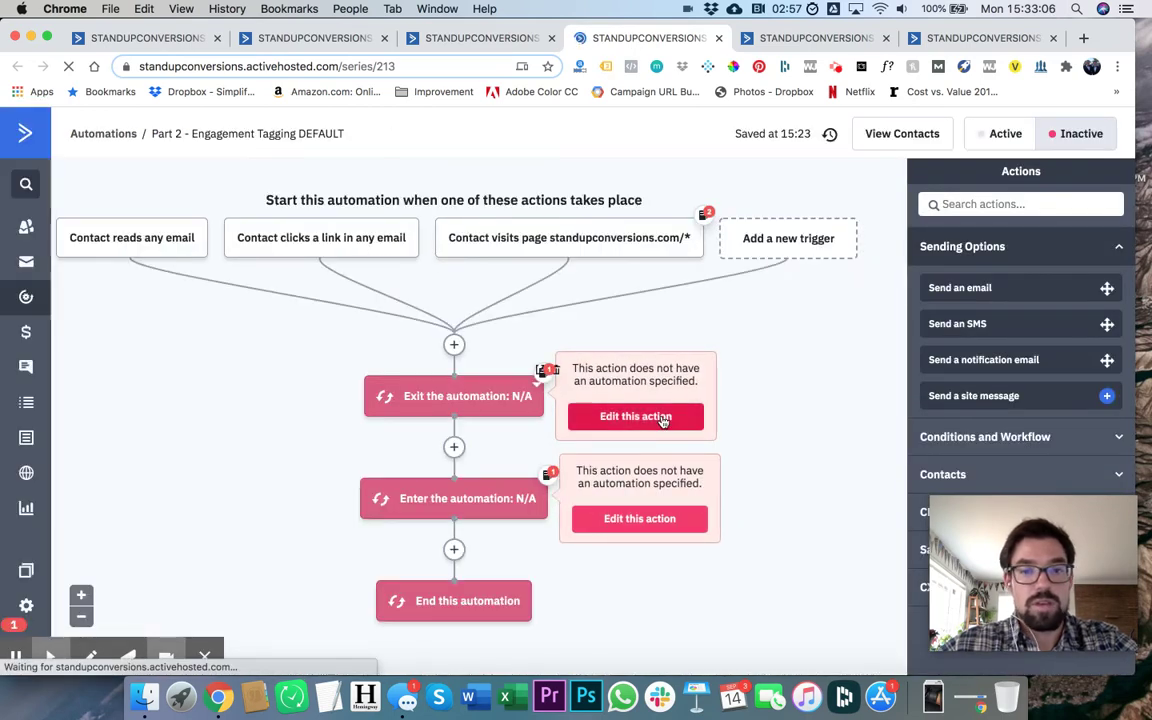
# Step: Set the Exit automation action to Part 1 - Engagement Tagging DEFAULT and save it
pyautogui.click(660, 417)
pyautogui.click(410, 380)
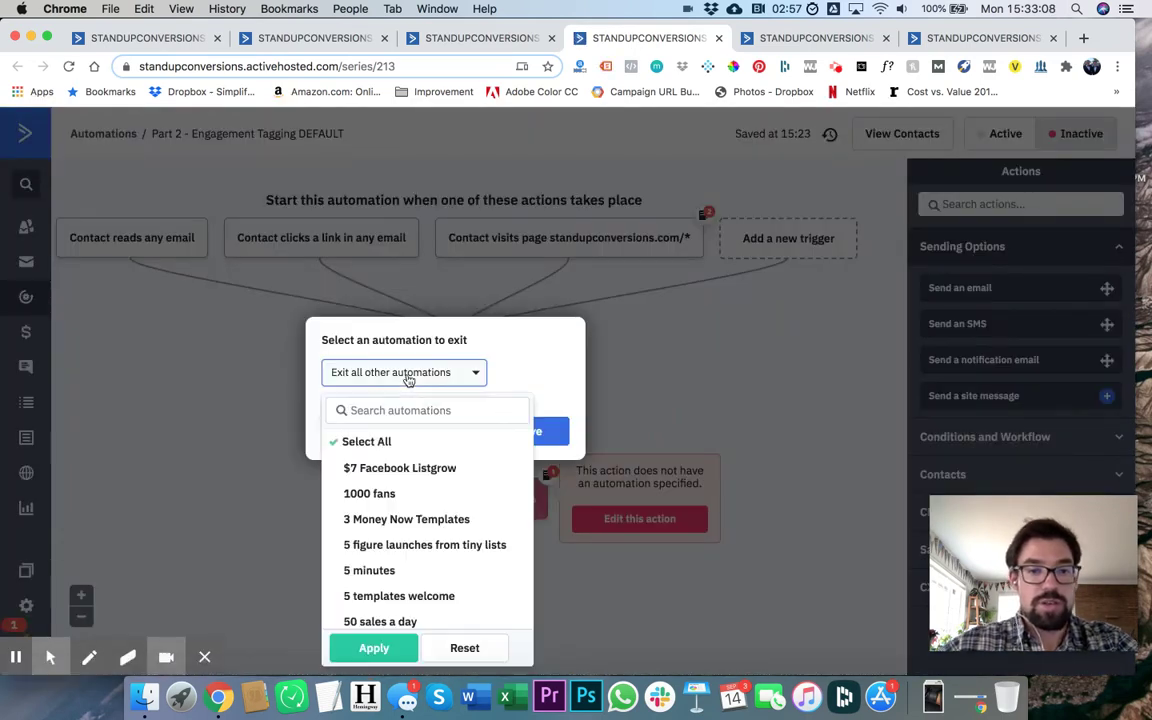
pyautogui.click(370, 409)
pyautogui.write('engag')
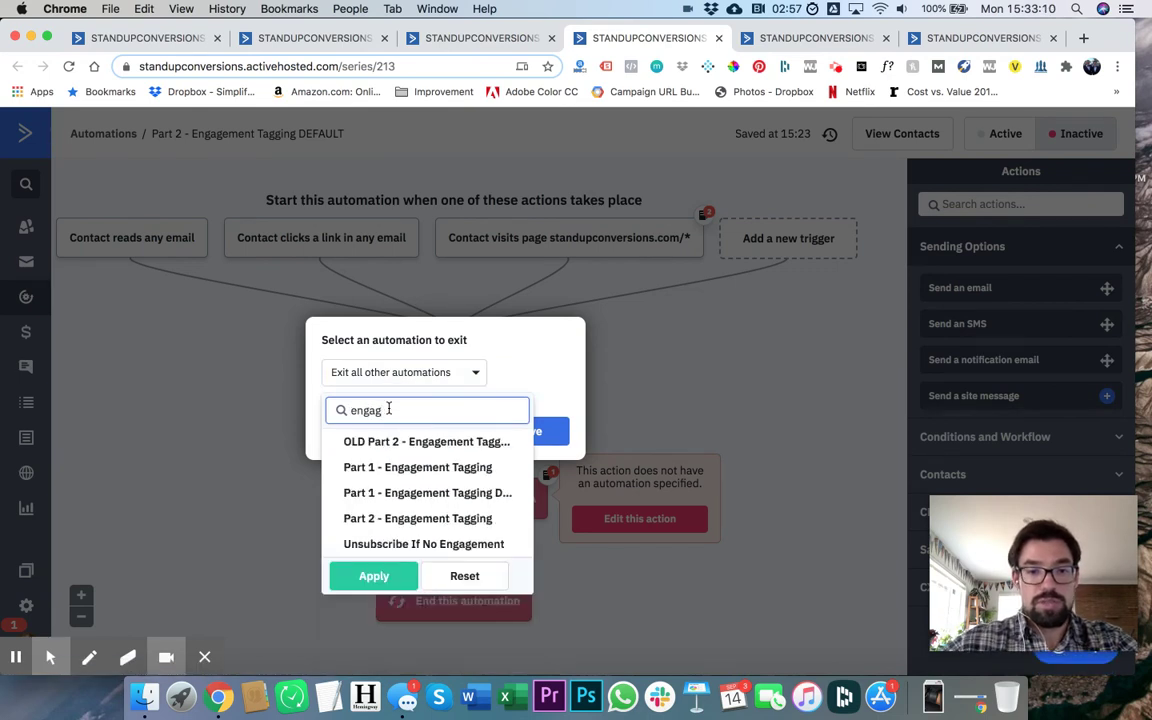
pyautogui.click(418, 500)
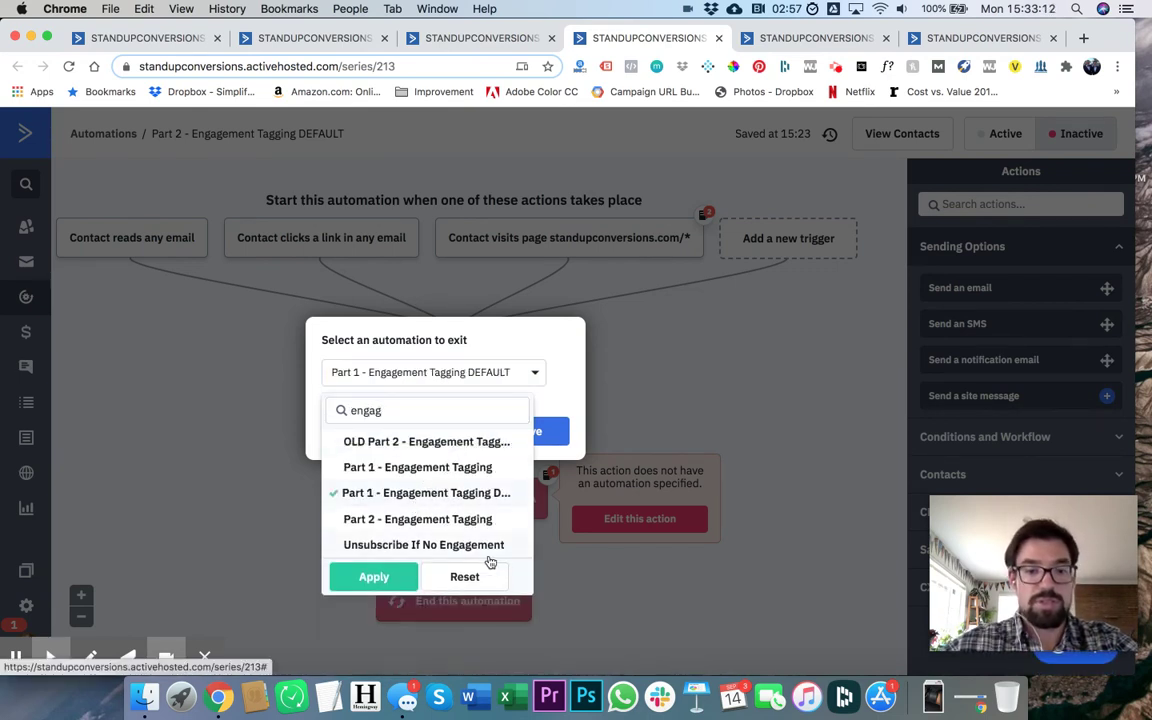
pyautogui.click(380, 576)
pyautogui.click(531, 431)
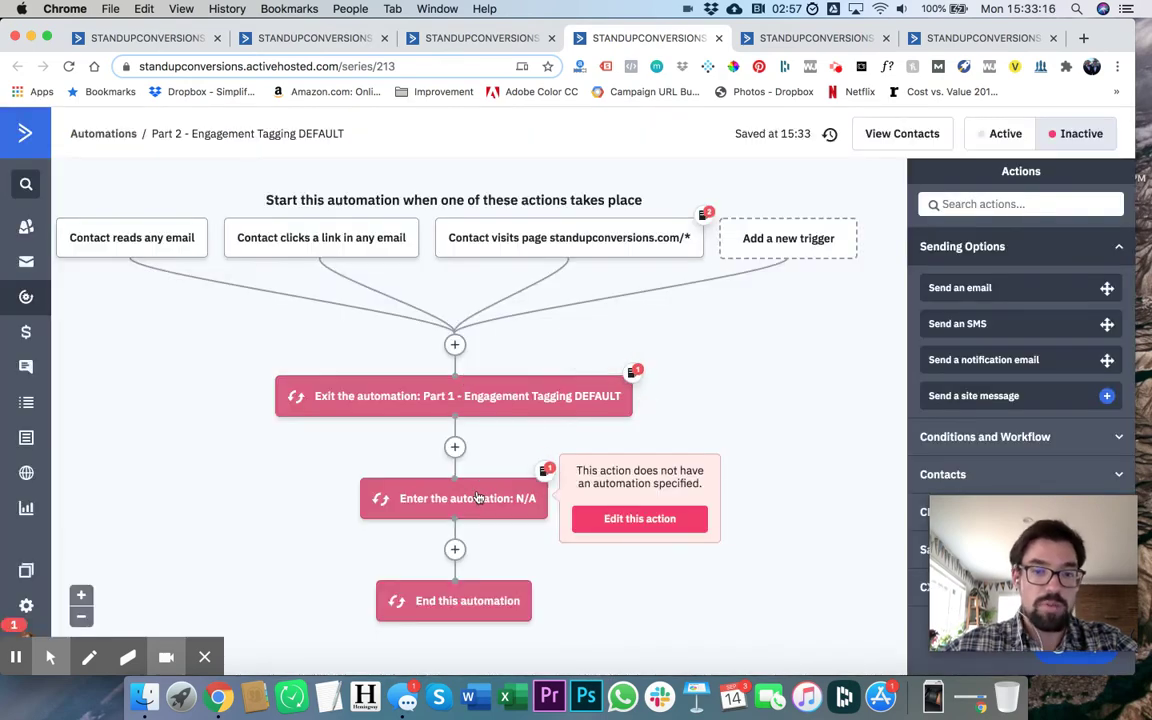
# Step: Set the Enter automation action to Part 1 - Engagement Tagging DEFAULT and save it
pyautogui.click(478, 498)
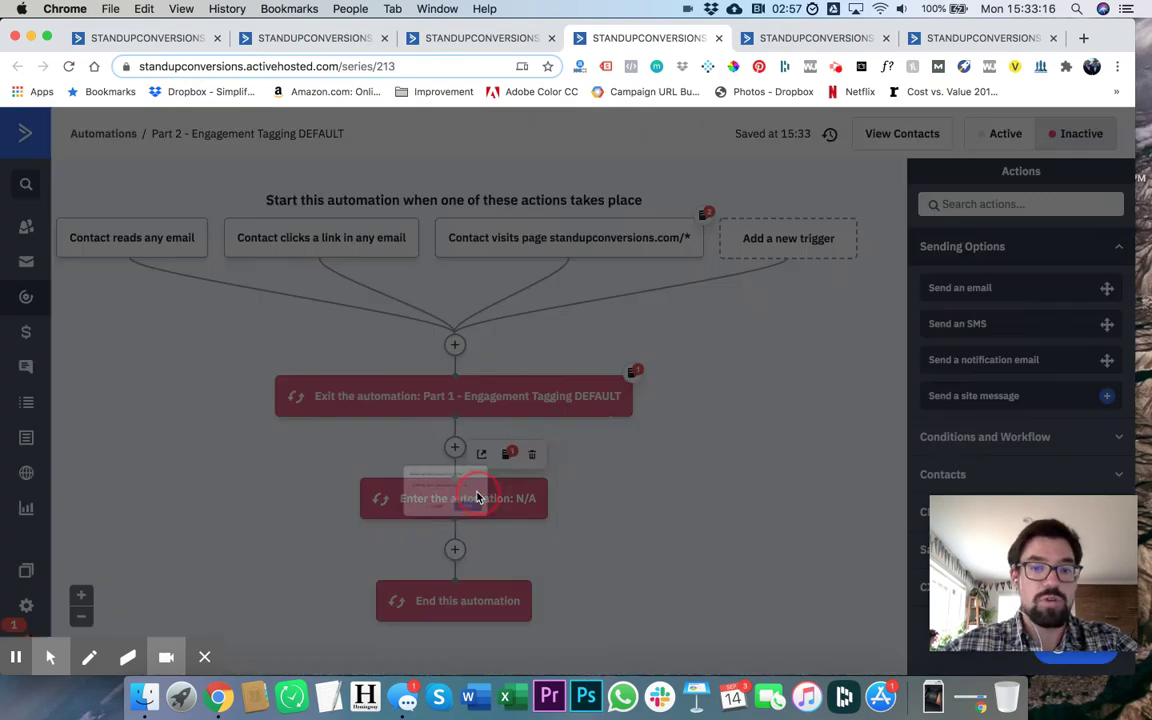
pyautogui.click(465, 476)
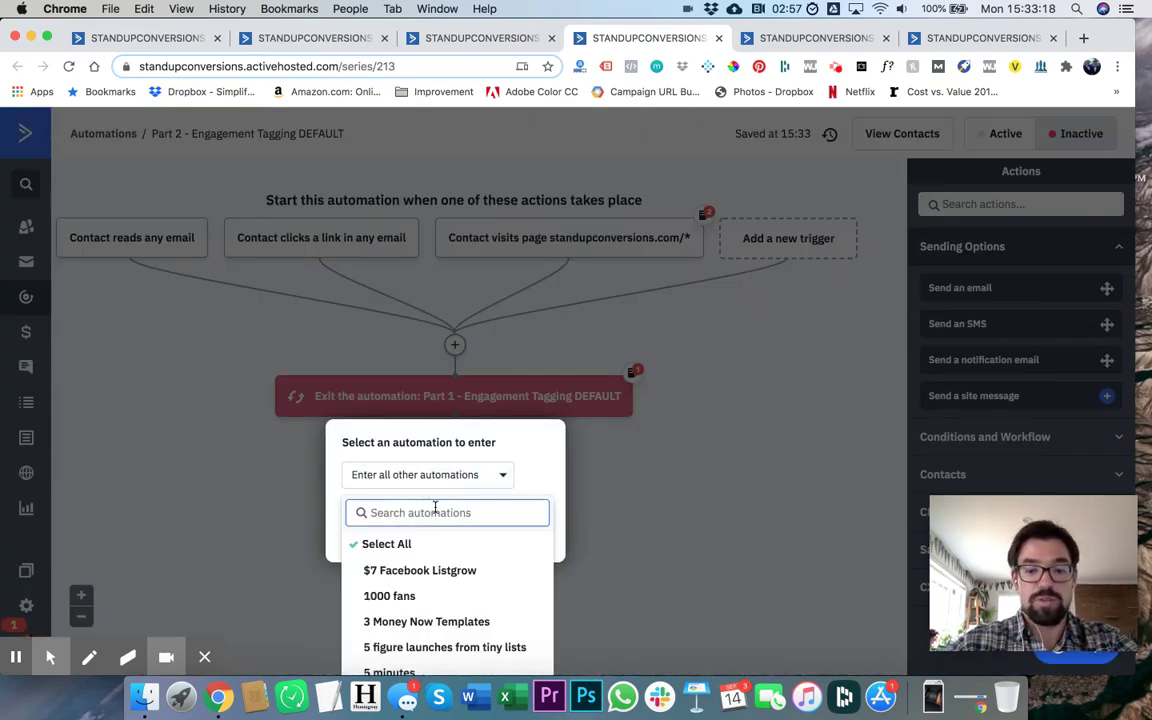
pyautogui.write('engage')
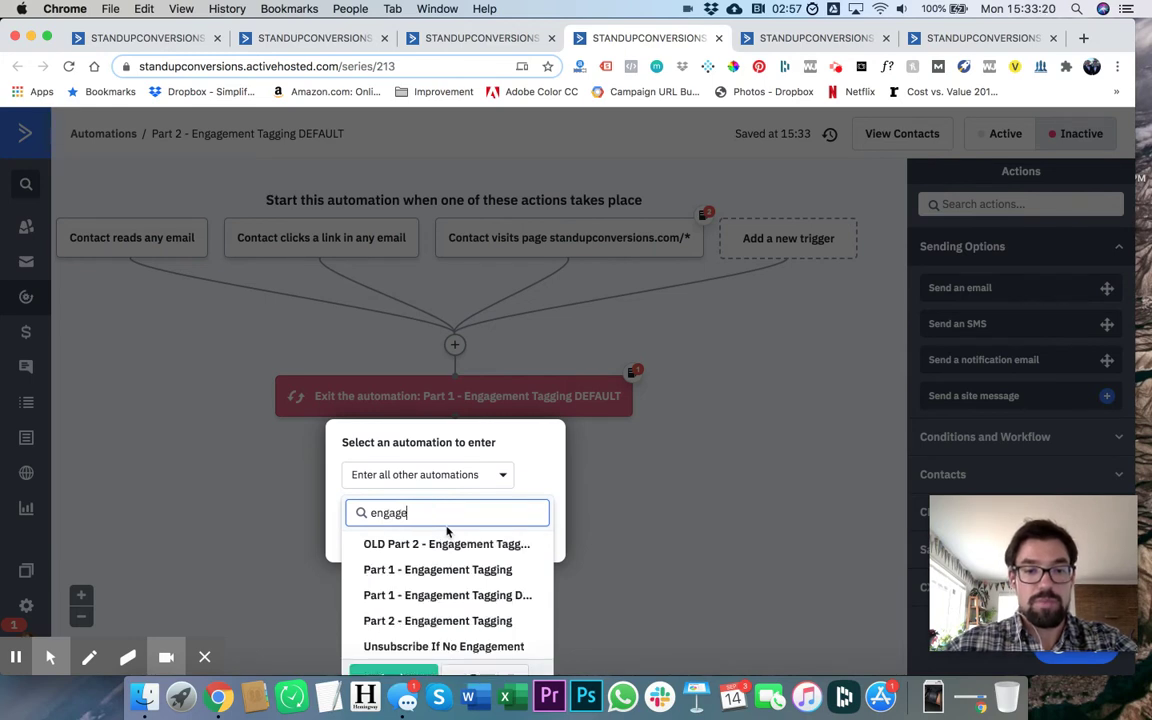
pyautogui.click(449, 592)
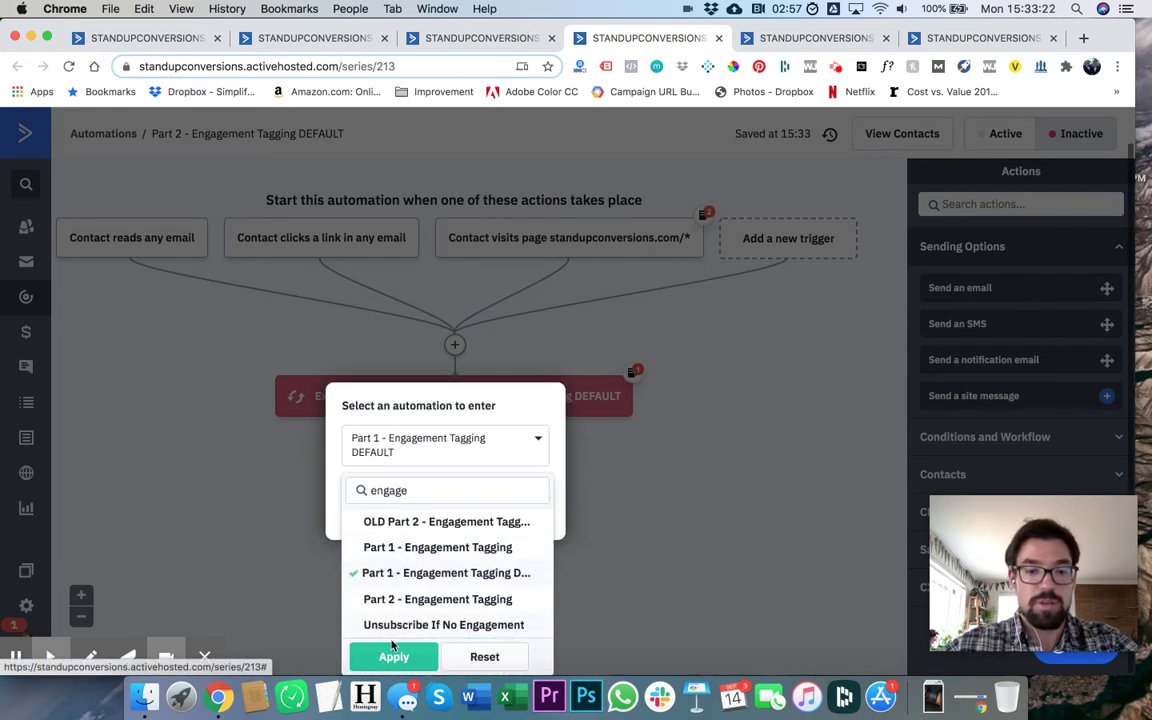
pyautogui.click(393, 656)
pyautogui.click(497, 547)
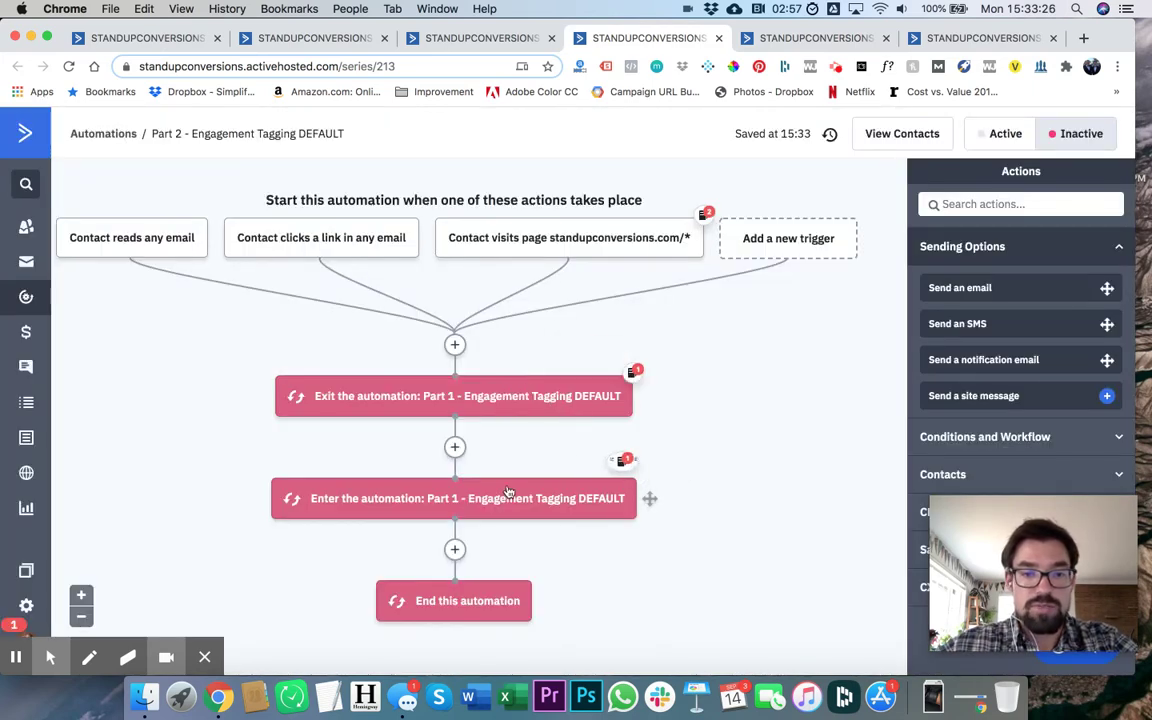
pyautogui.moveTo(490, 491)
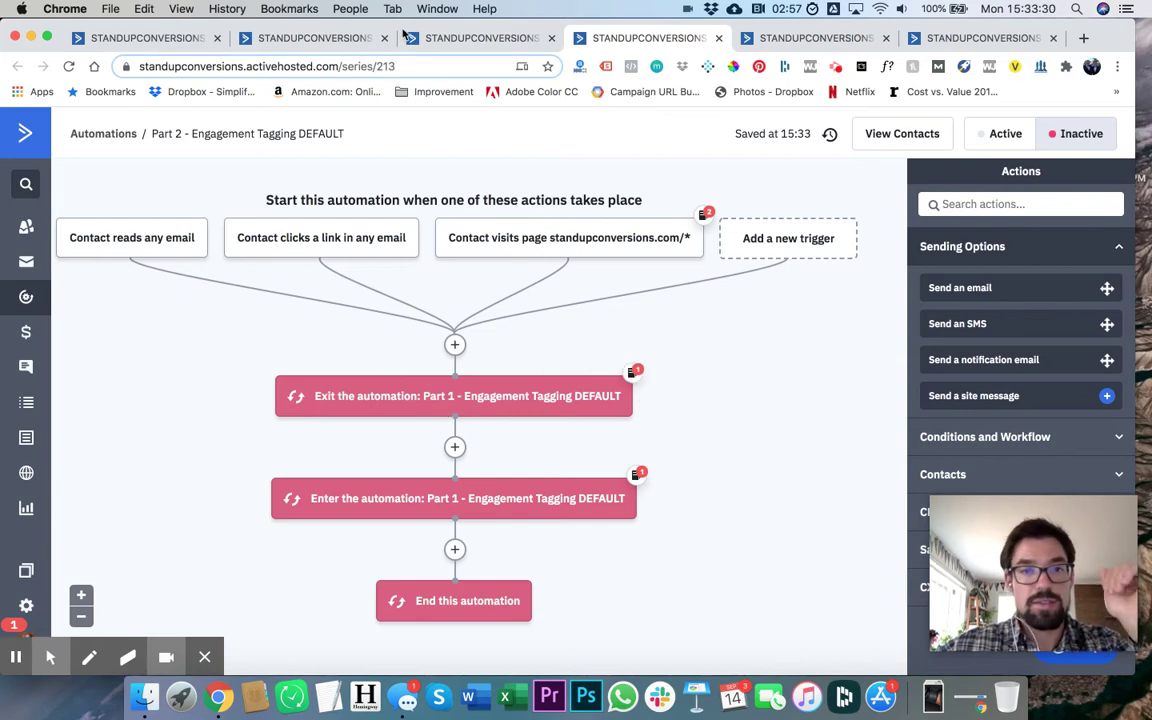
pyautogui.click(470, 38)
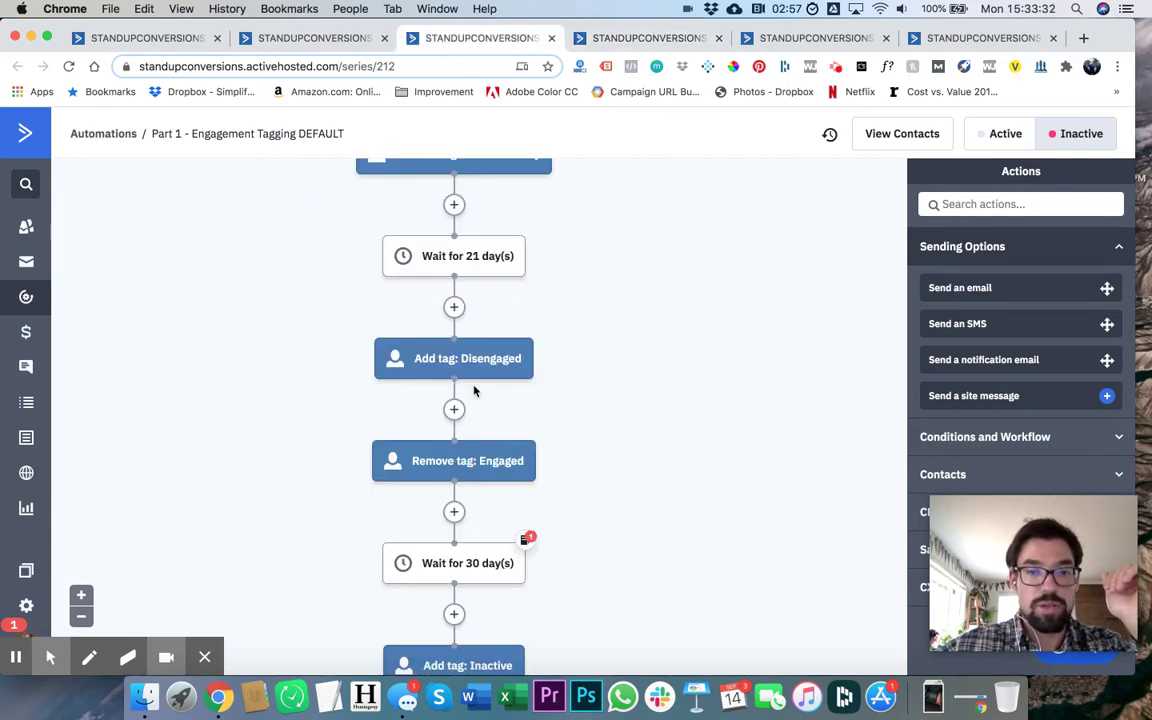
pyautogui.scroll(-5, 474, 390)
pyautogui.scroll(4, 474, 390)
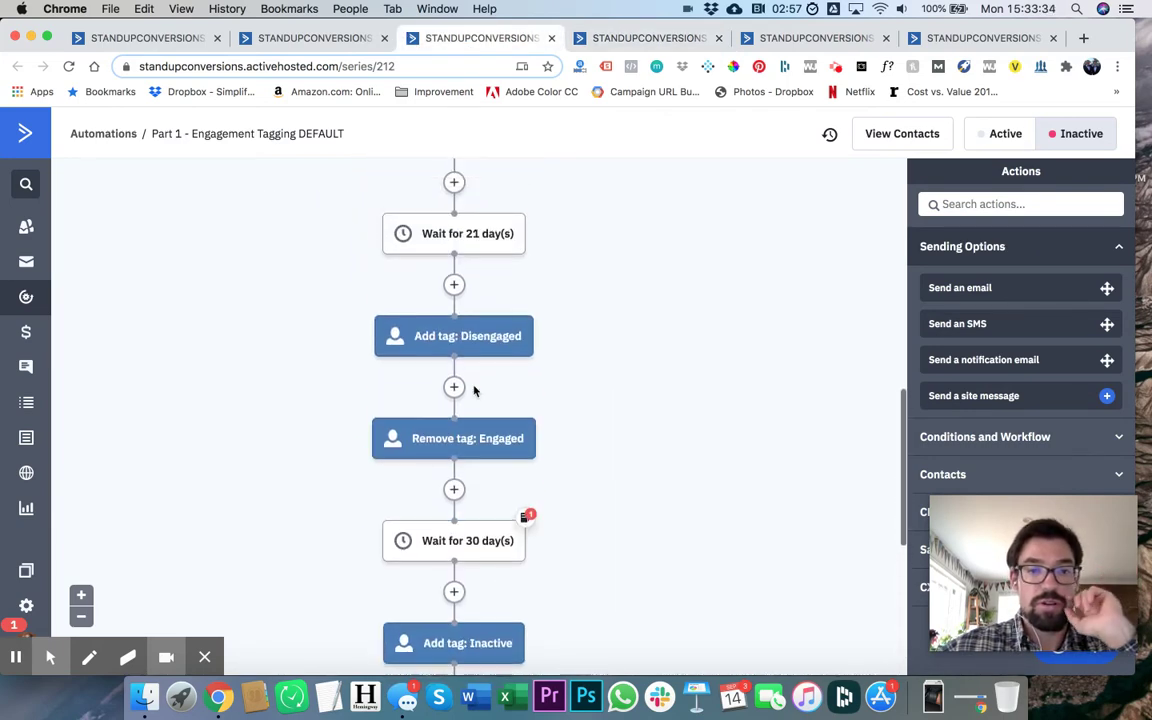
pyautogui.scroll(-2, 483, 413)
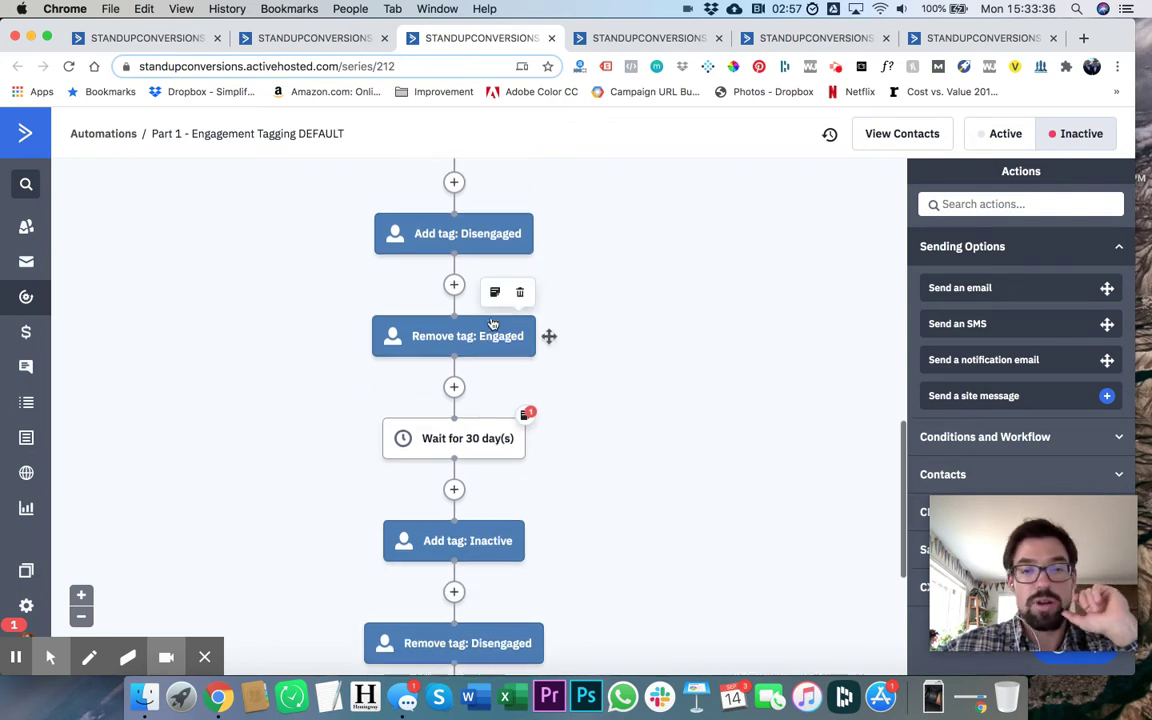
pyautogui.scroll(1, 492, 323)
pyautogui.scroll(-3, 401, 496)
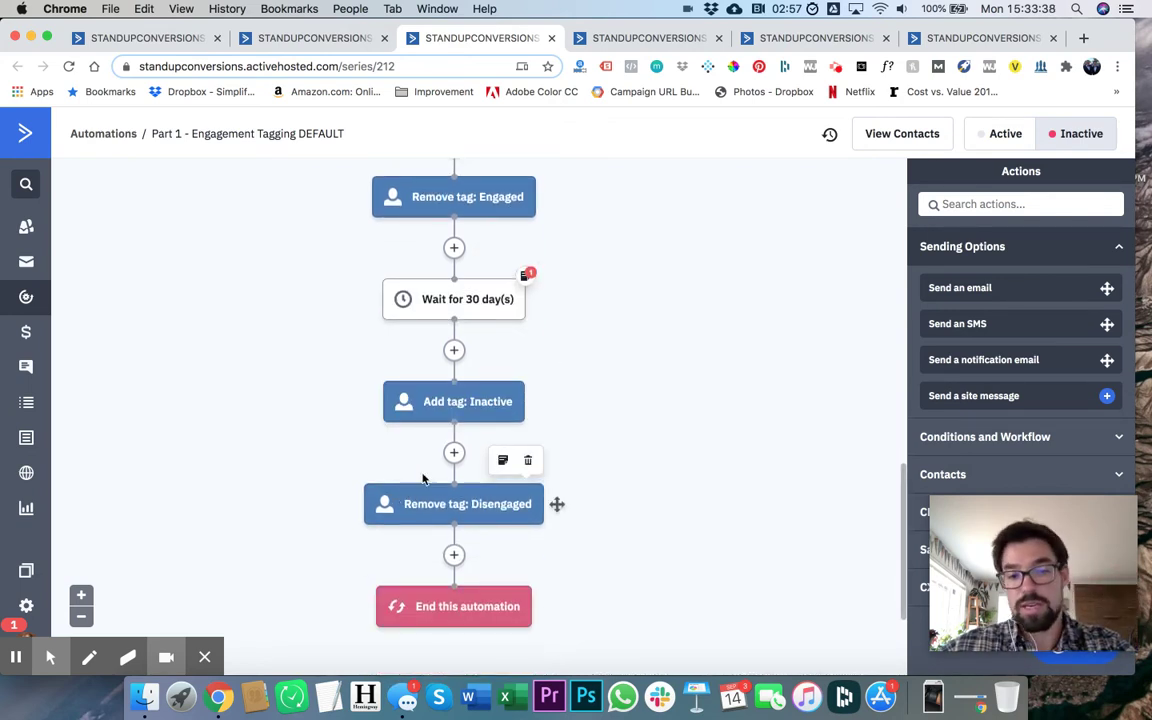
pyautogui.scroll(10, 422, 479)
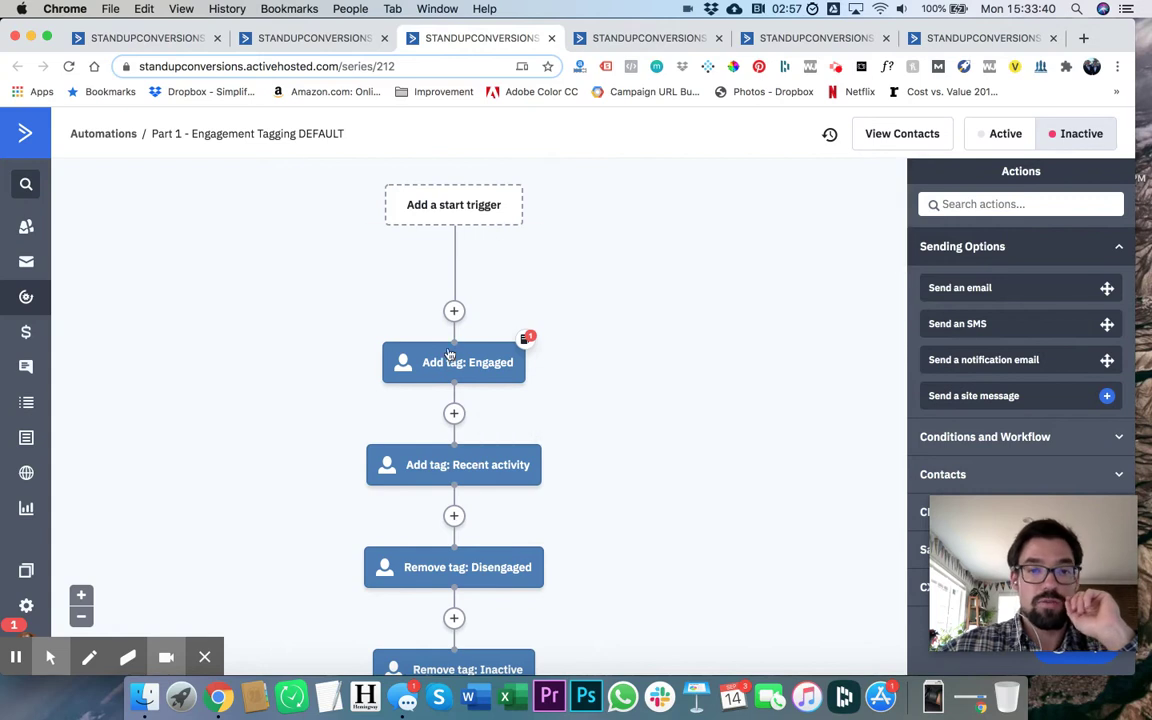
pyautogui.scroll(-2, 452, 380)
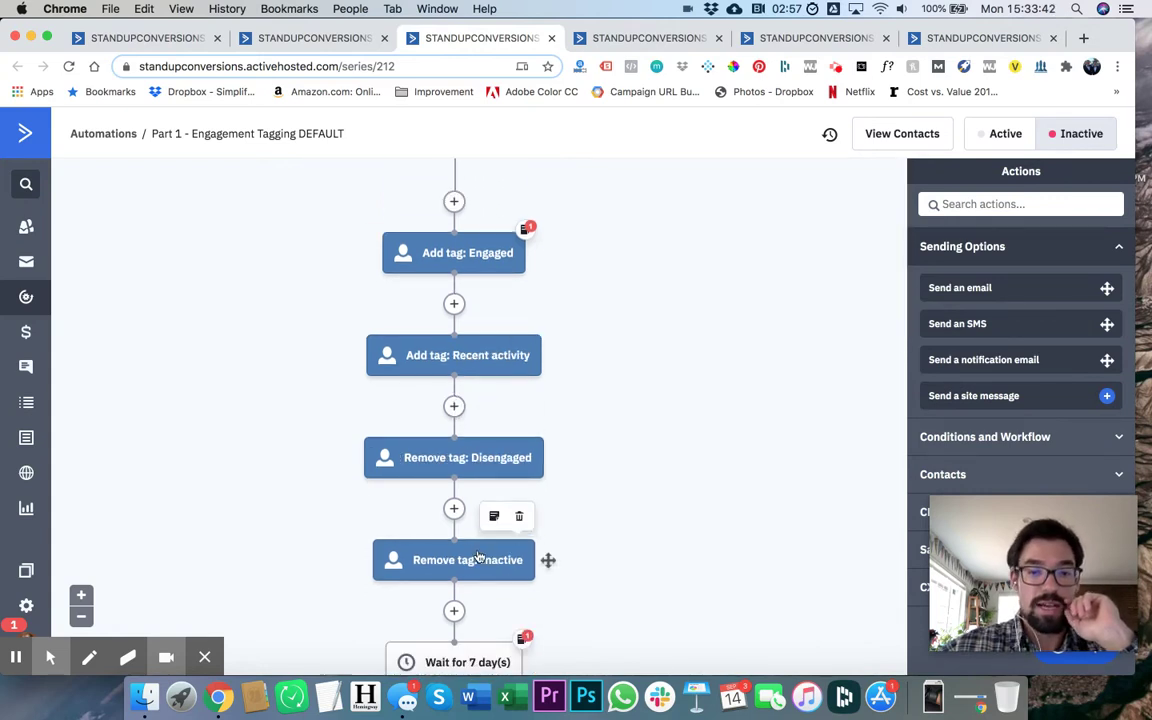
pyautogui.scroll(-5, 478, 557)
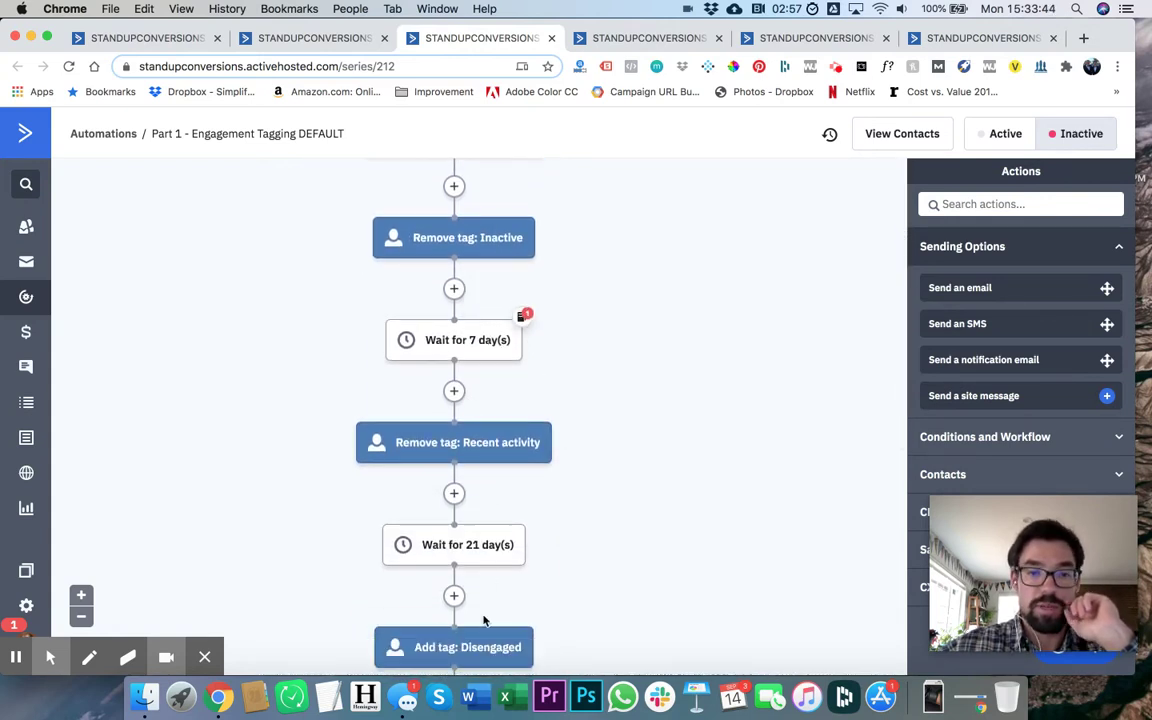
pyautogui.scroll(5, 483, 621)
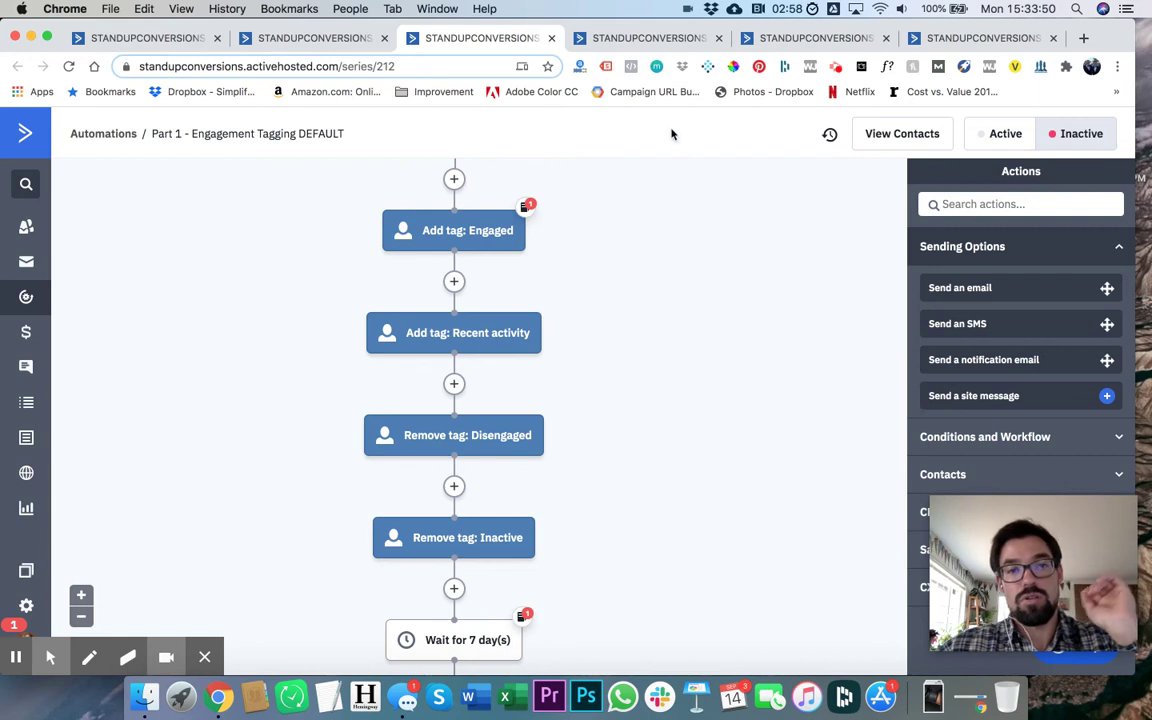
pyautogui.click(628, 40)
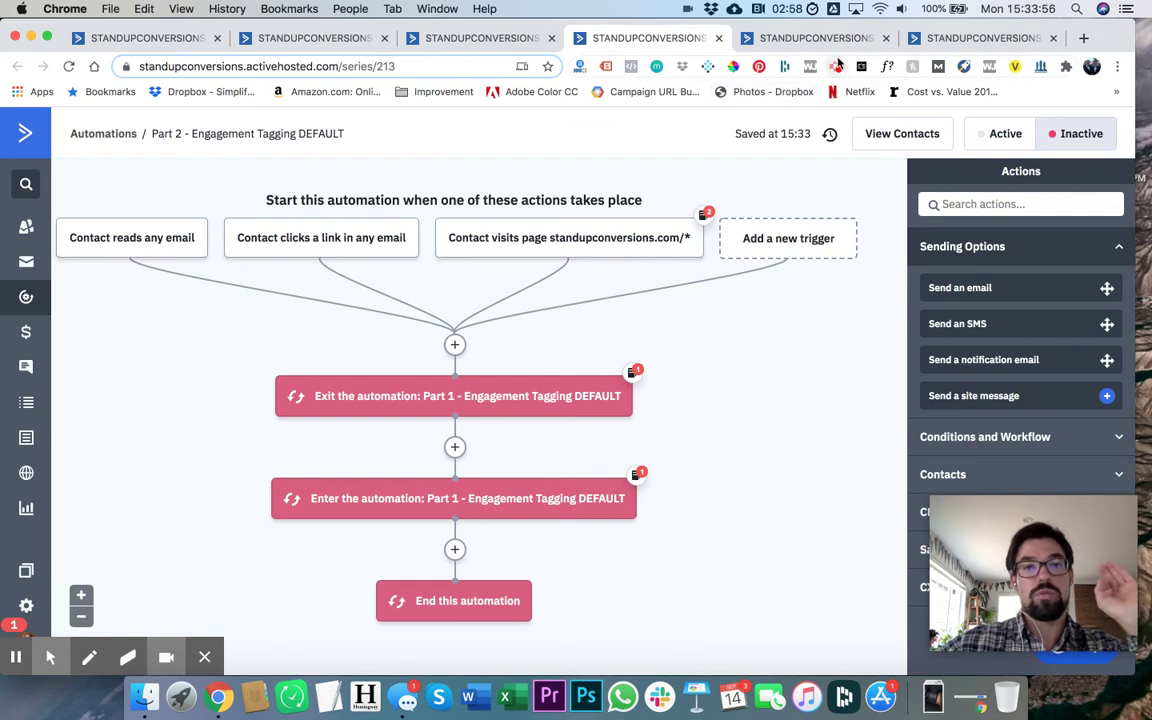
pyautogui.click(818, 40)
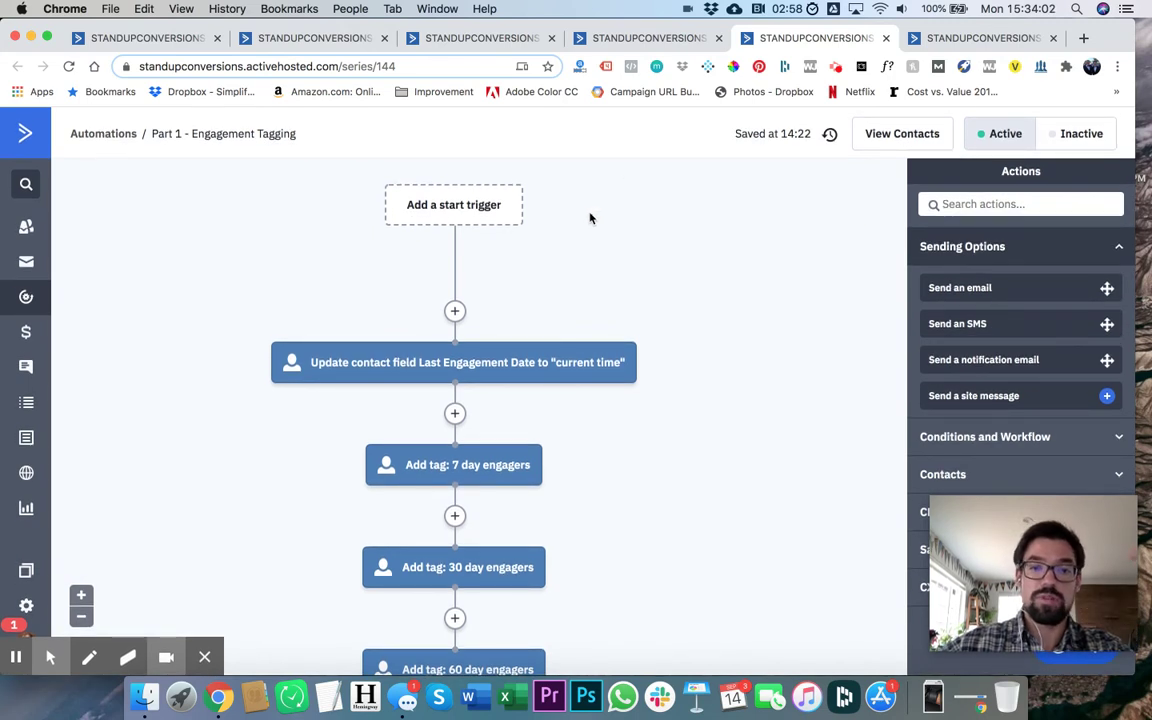
pyautogui.scroll(-3, 588, 226)
pyautogui.moveTo(533, 357)
pyautogui.scroll(-2, 533, 355)
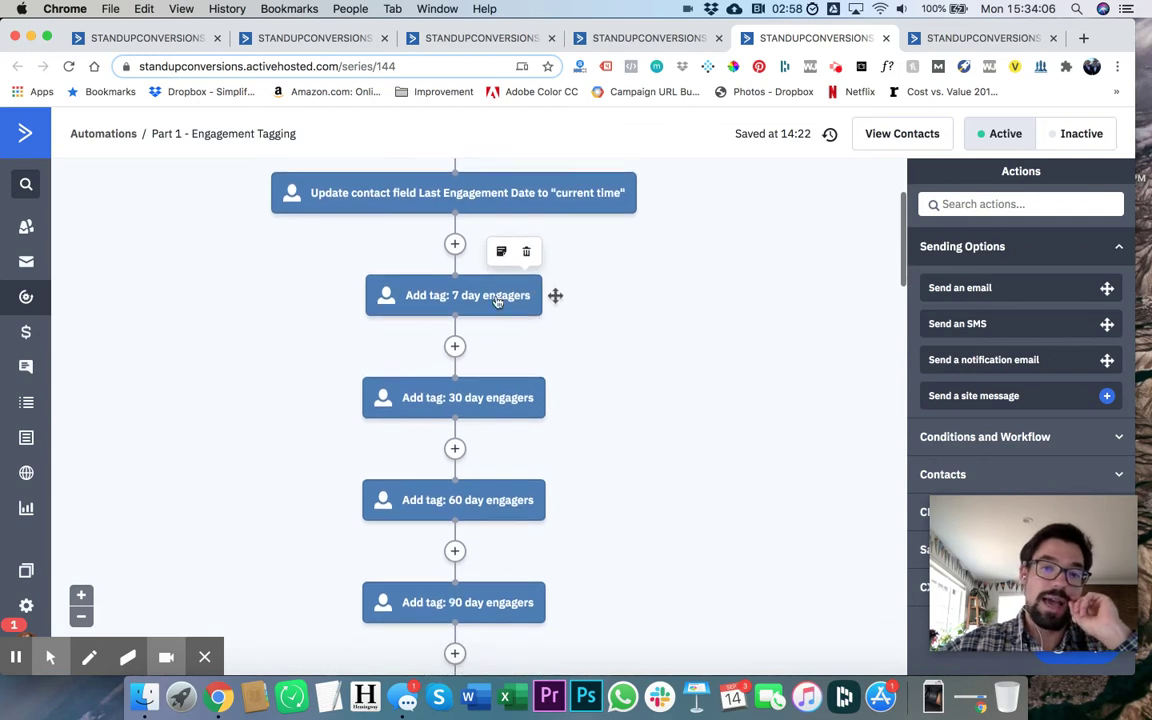
pyautogui.scroll(2, 497, 301)
pyautogui.scroll(3, 497, 301)
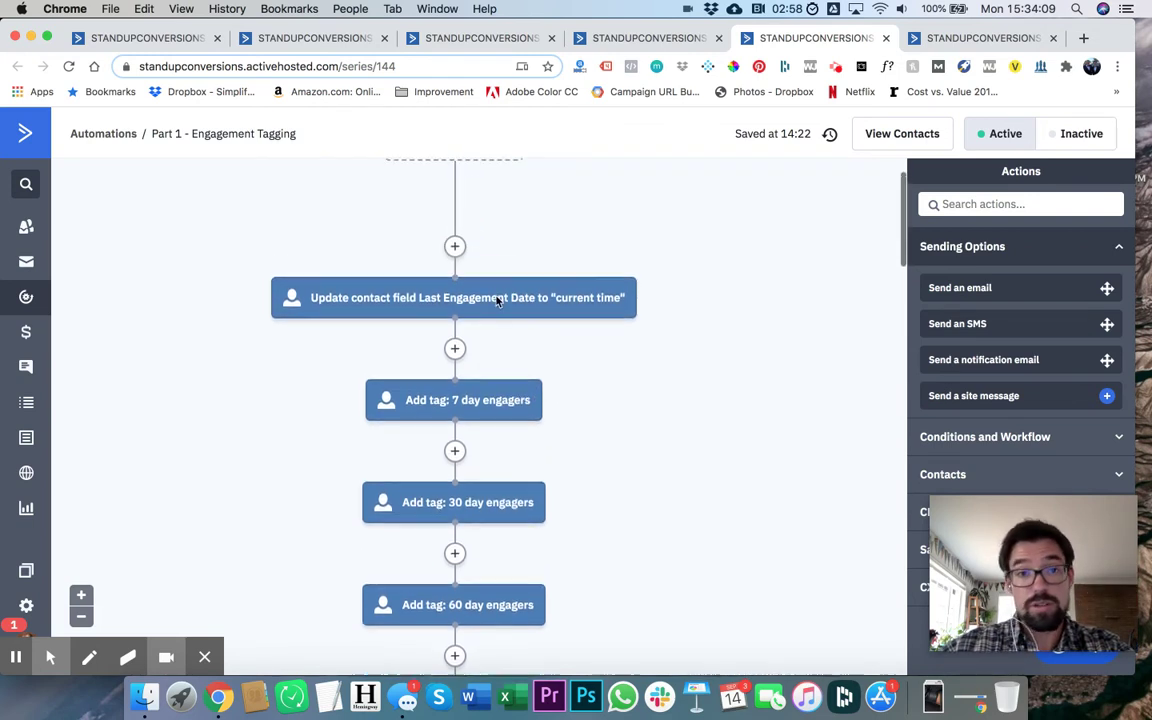
pyautogui.scroll(-2, 496, 301)
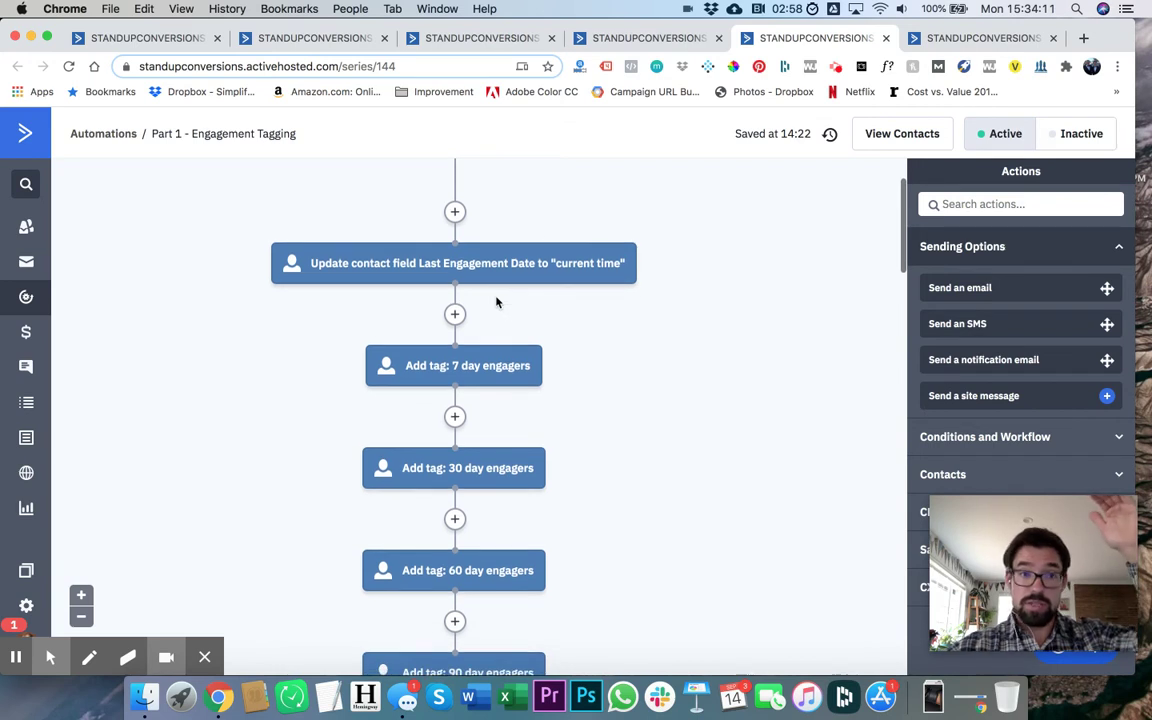
pyautogui.scroll(3, 717, 211)
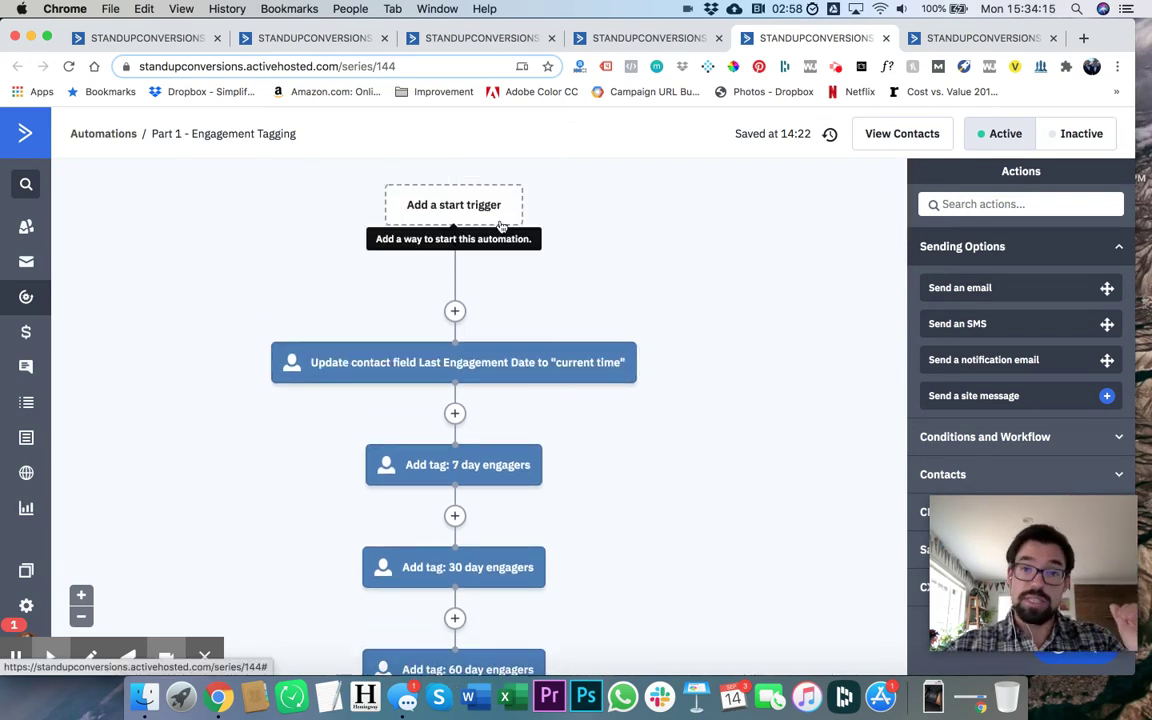
pyautogui.scroll(-10, 501, 226)
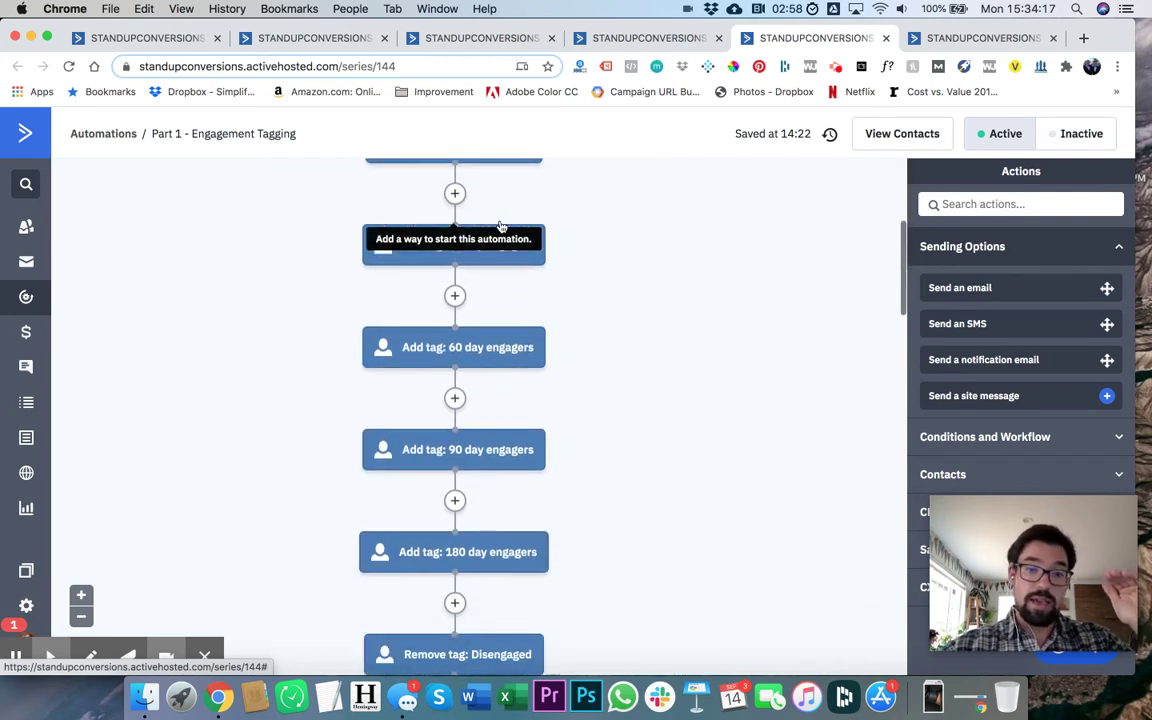
pyautogui.scroll(-15, 501, 226)
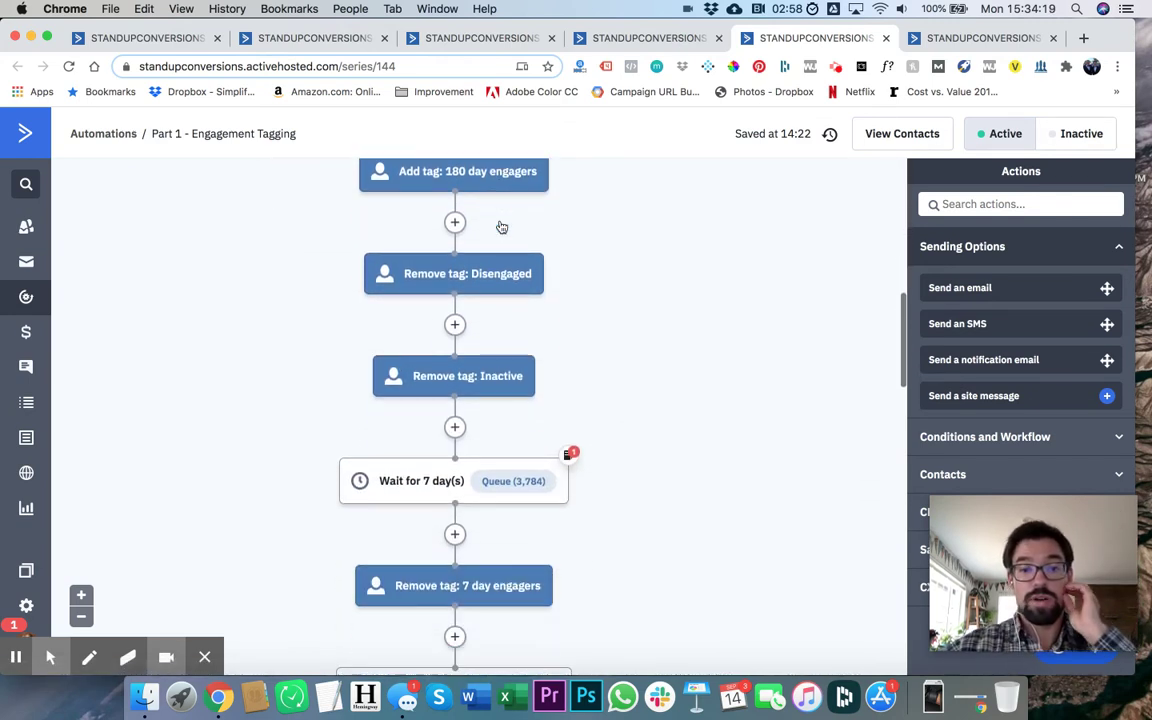
pyautogui.scroll(-1, 498, 240)
pyautogui.scroll(20, 498, 247)
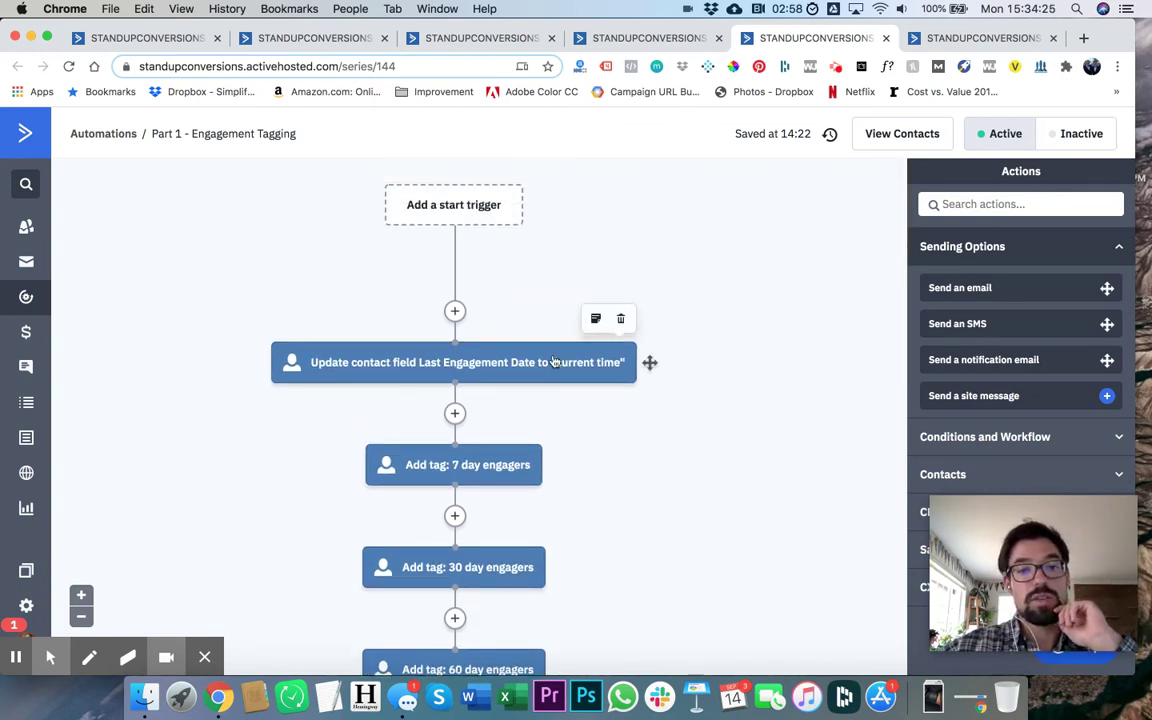
pyautogui.scroll(-5, 518, 358)
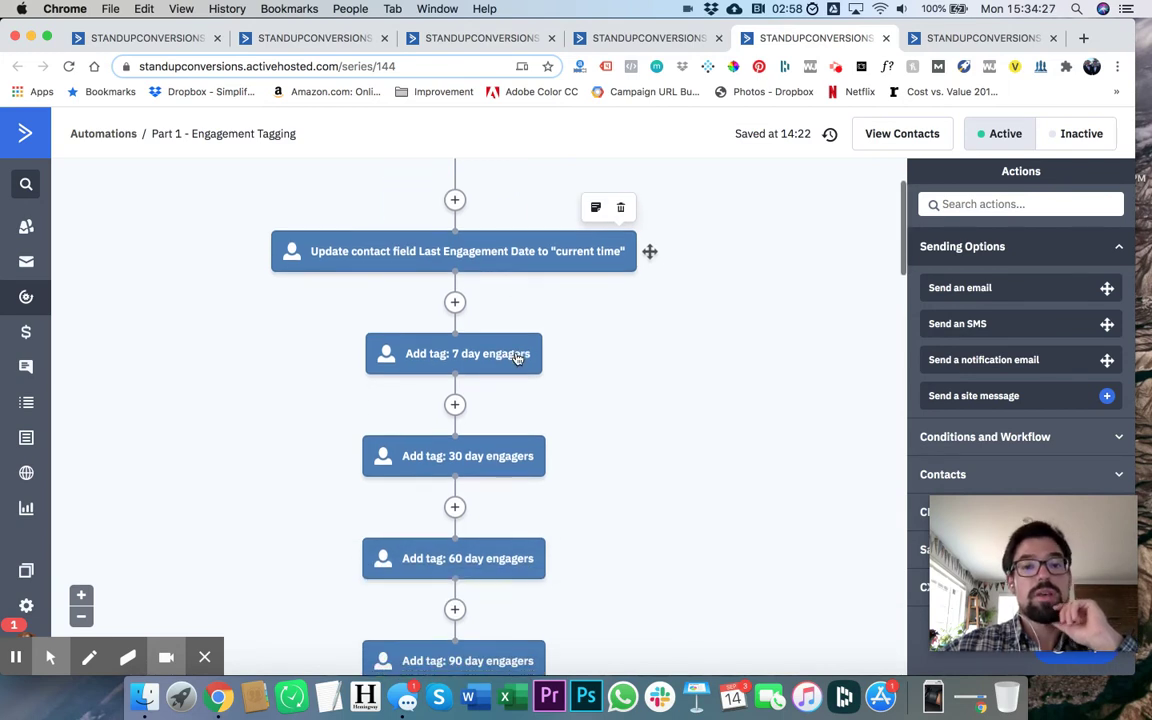
pyautogui.scroll(-4, 508, 367)
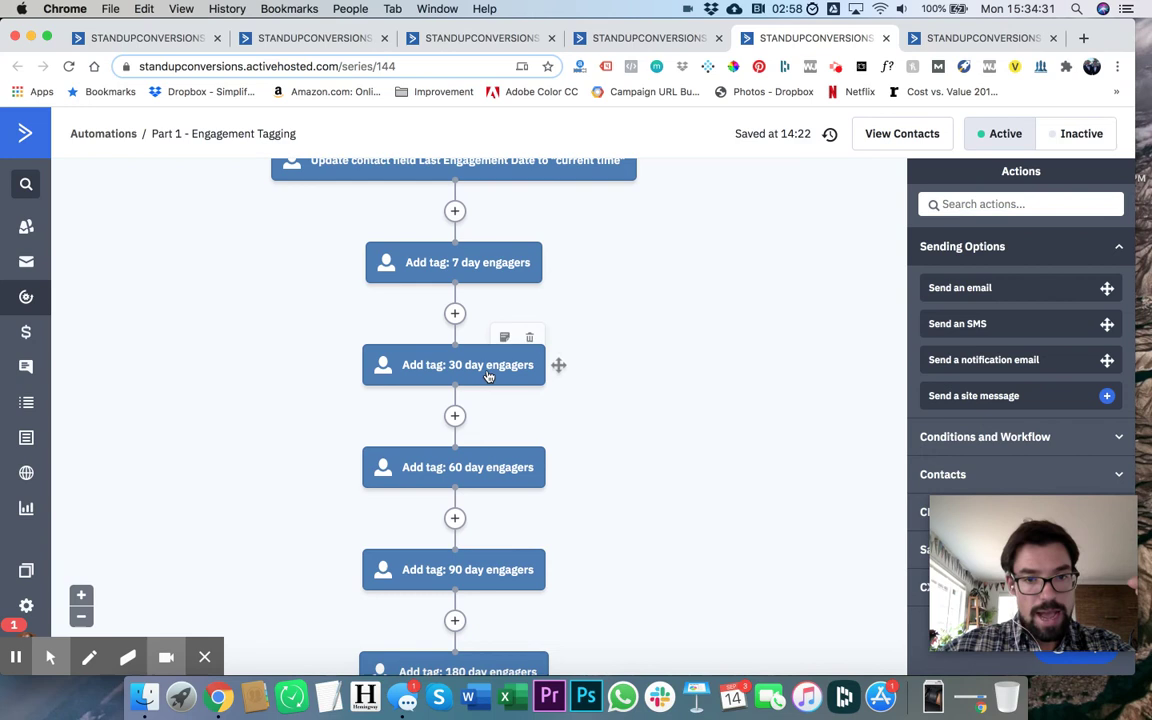
pyautogui.scroll(-7, 487, 372)
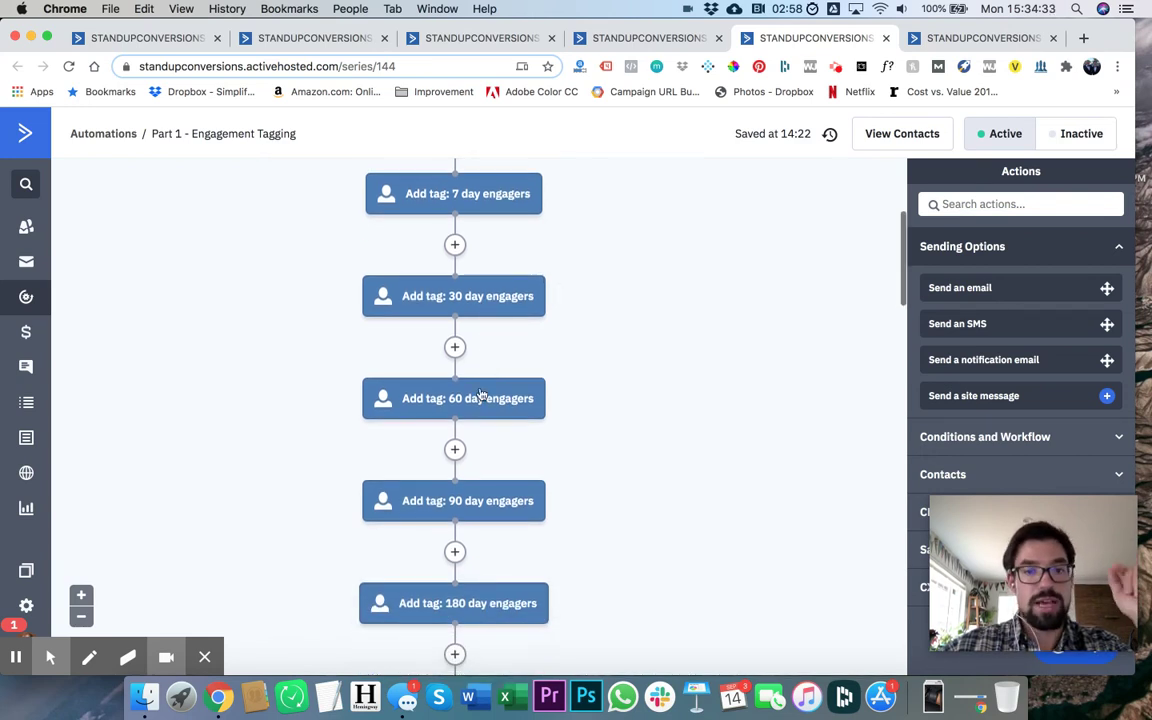
pyautogui.scroll(-6, 480, 401)
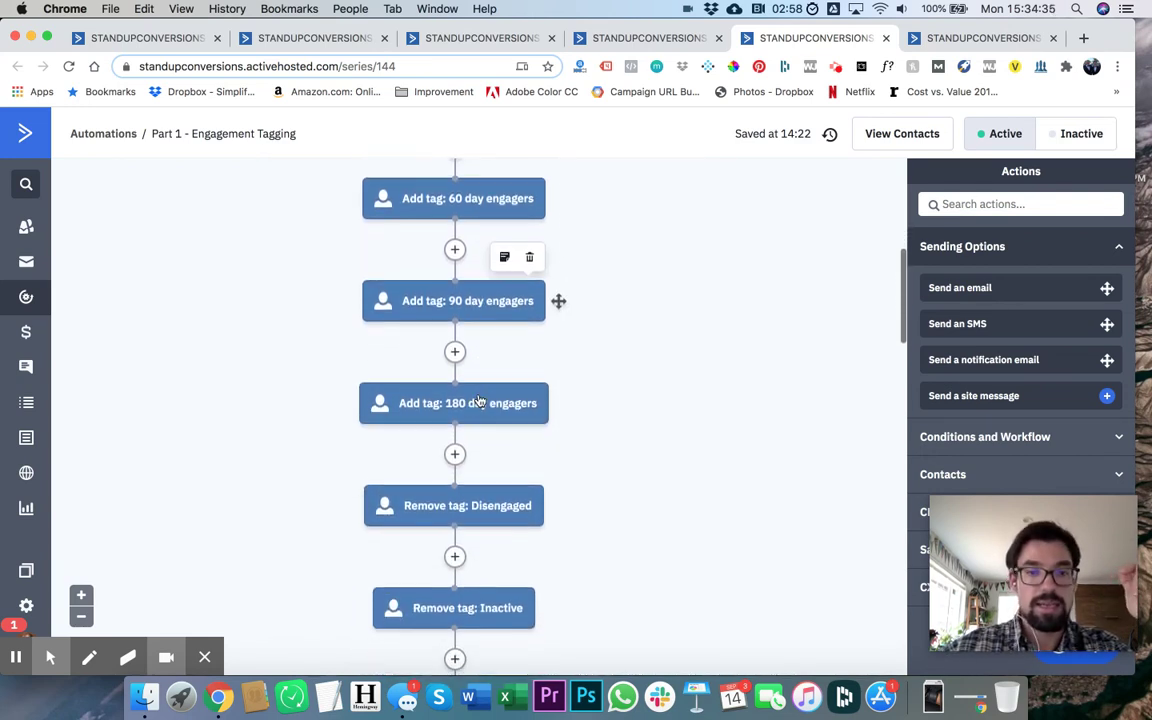
pyautogui.scroll(15, 480, 401)
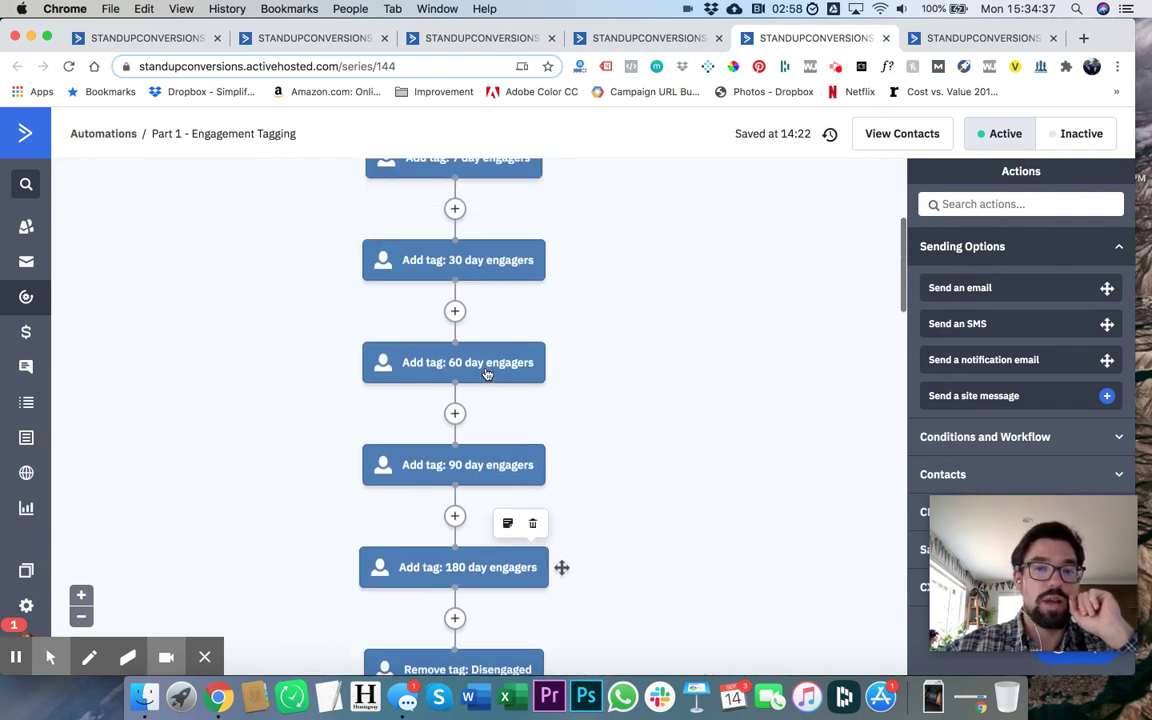
pyautogui.scroll(-14, 468, 404)
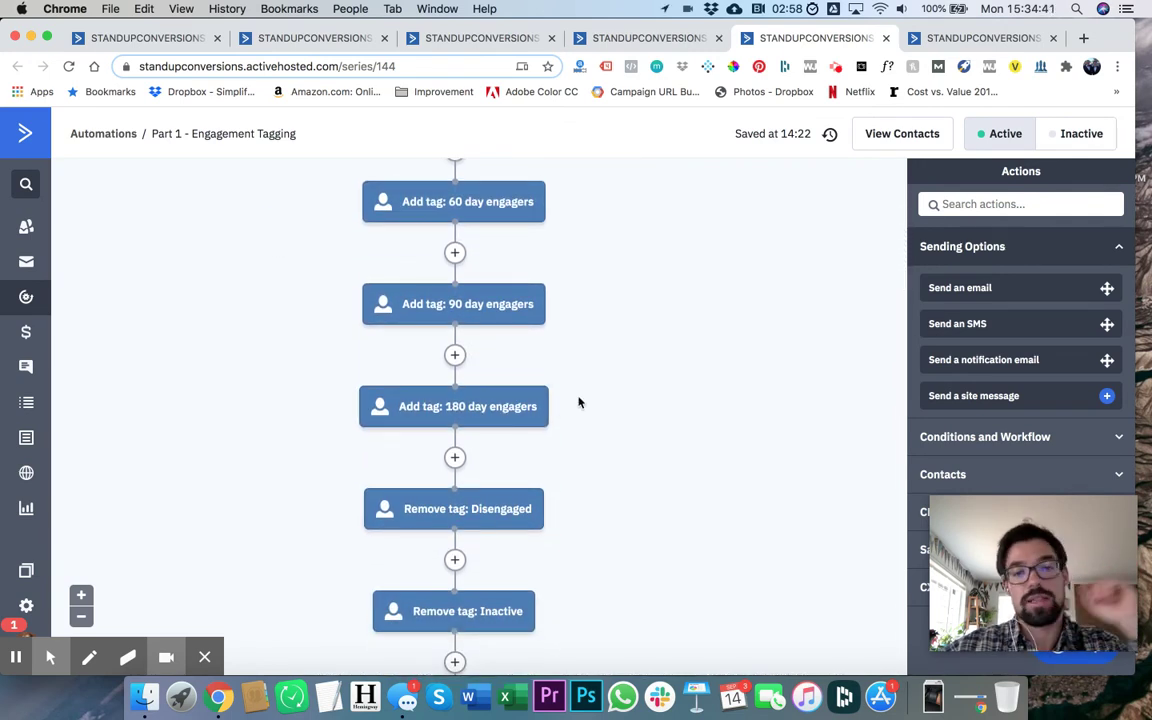
pyautogui.moveTo(561, 406)
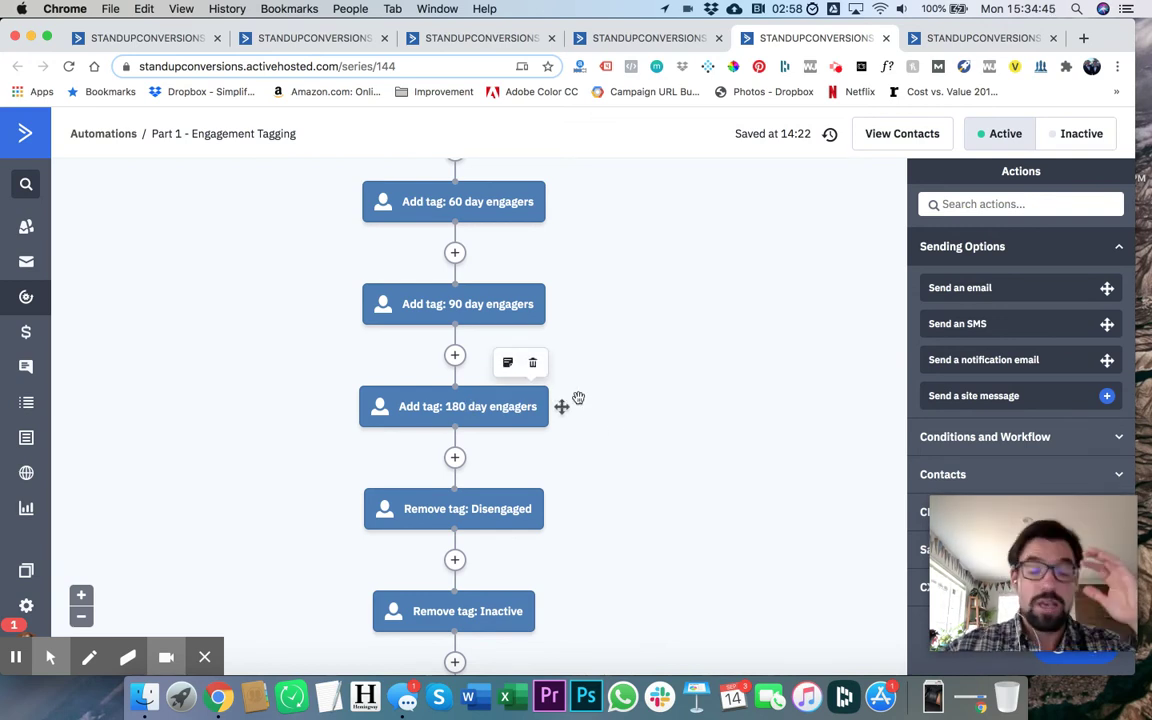
pyautogui.scroll(3, 514, 412)
pyautogui.scroll(-3, 514, 415)
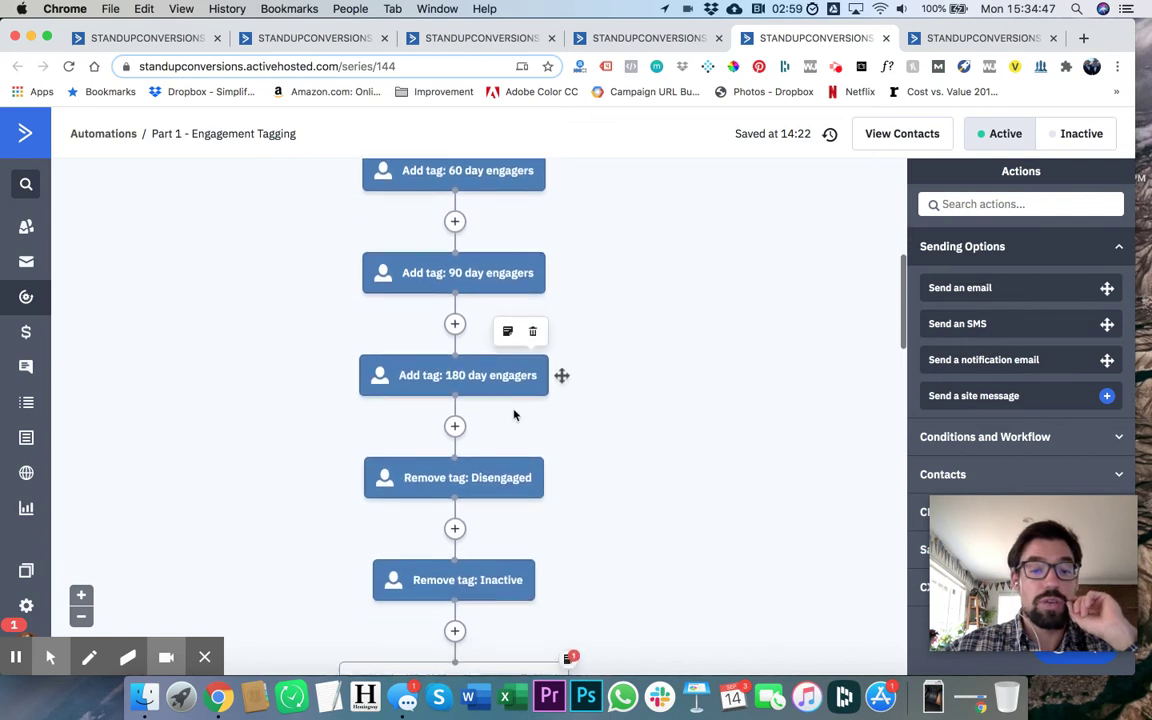
pyautogui.scroll(1, 514, 415)
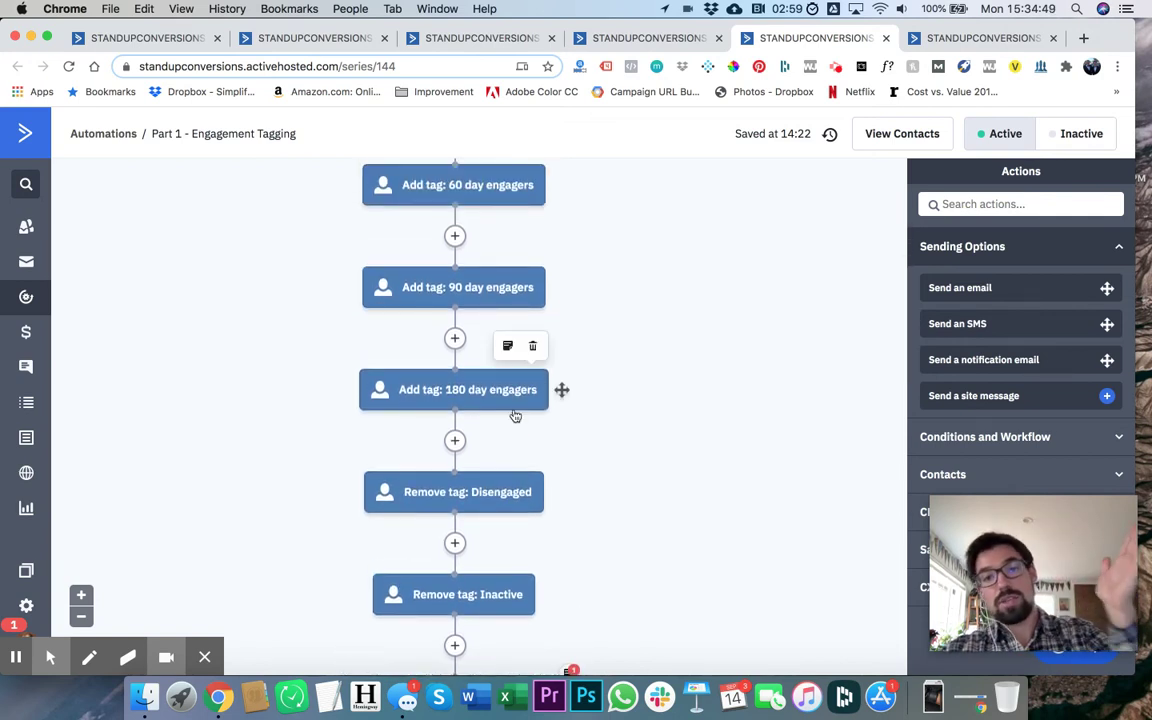
pyautogui.scroll(-1, 514, 425)
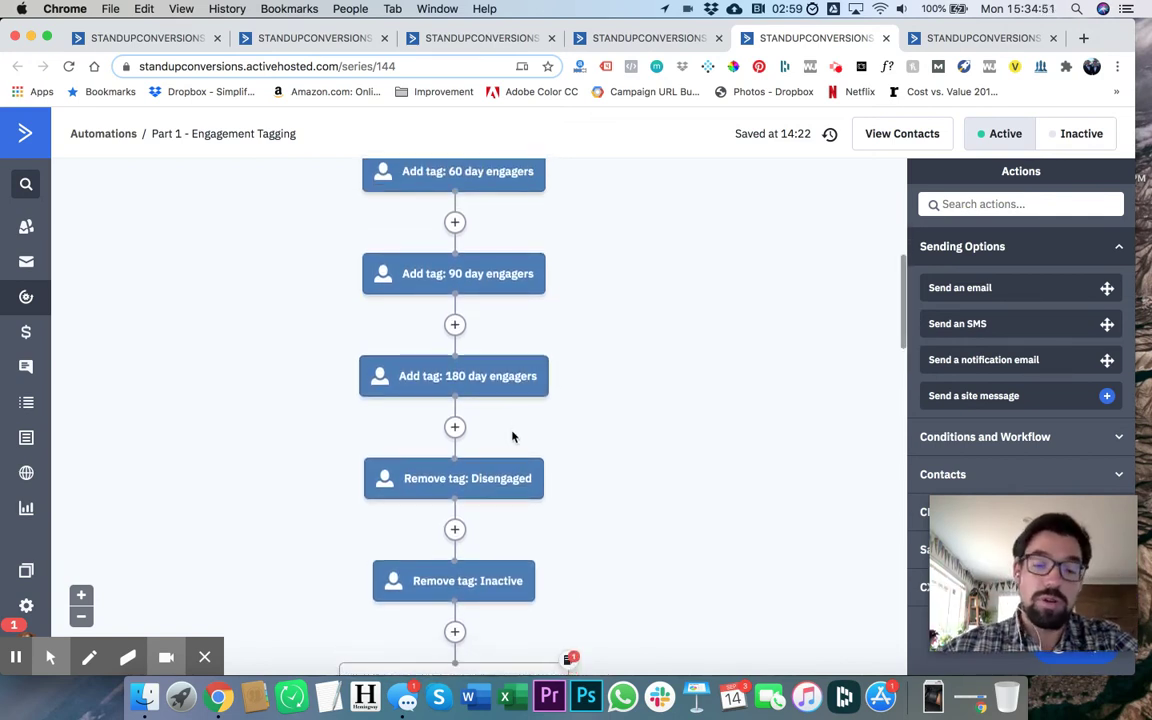
pyautogui.scroll(-5, 512, 436)
pyautogui.scroll(3, 513, 437)
pyautogui.scroll(-3, 512, 440)
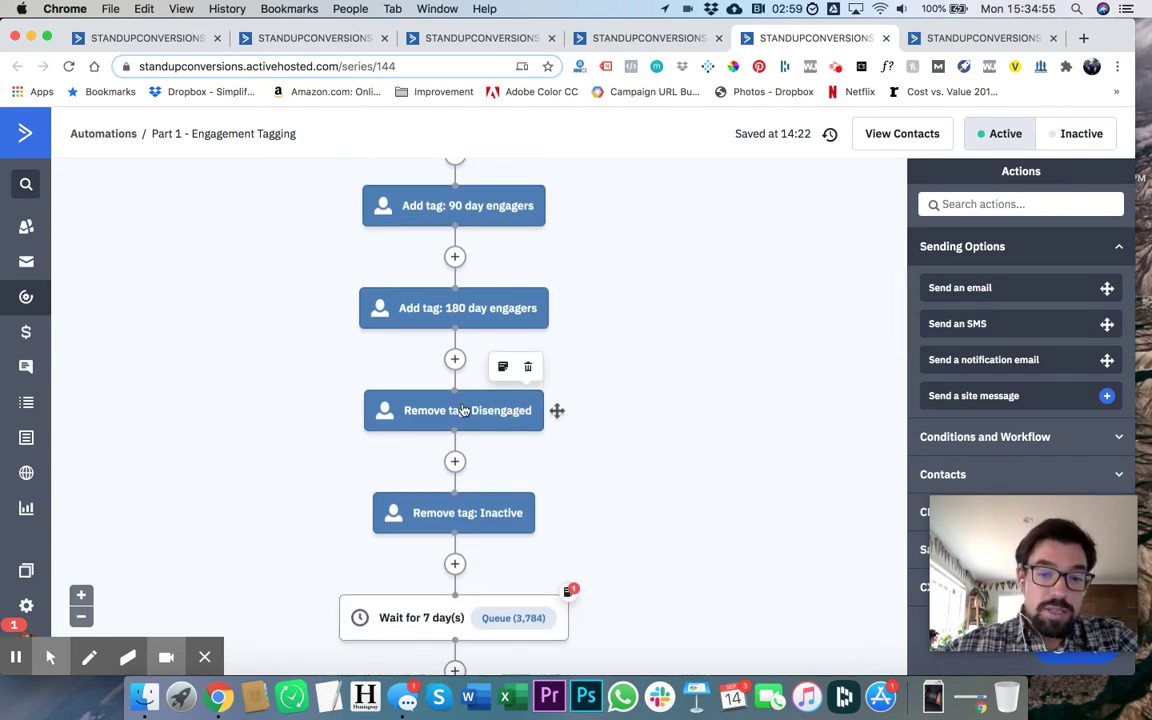
pyautogui.scroll(-10, 468, 515)
pyautogui.scroll(1, 472, 517)
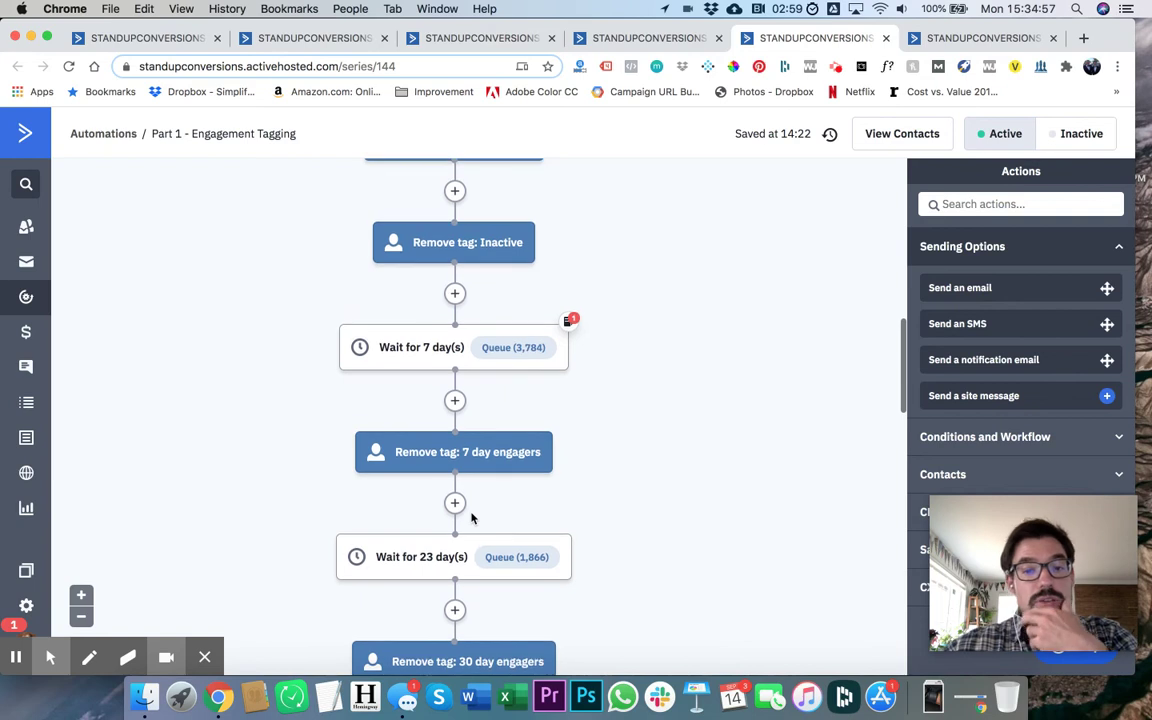
pyautogui.scroll(-4, 472, 517)
pyautogui.scroll(14, 472, 517)
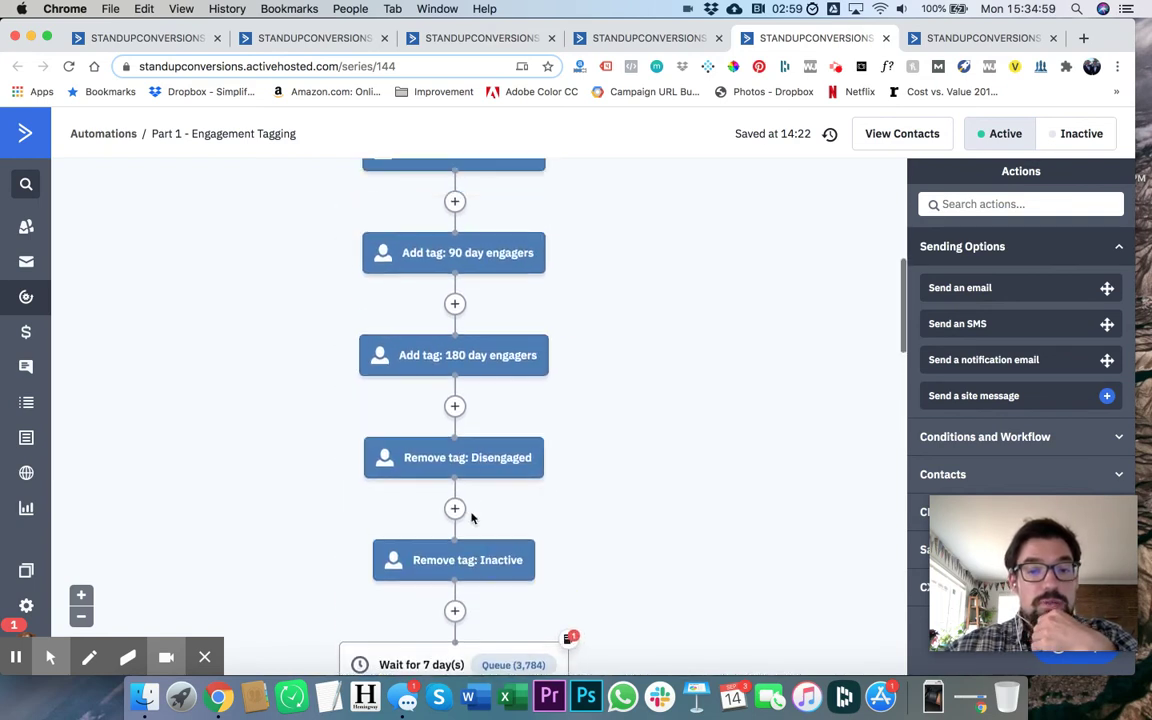
pyautogui.scroll(-3, 472, 517)
pyautogui.scroll(3, 472, 500)
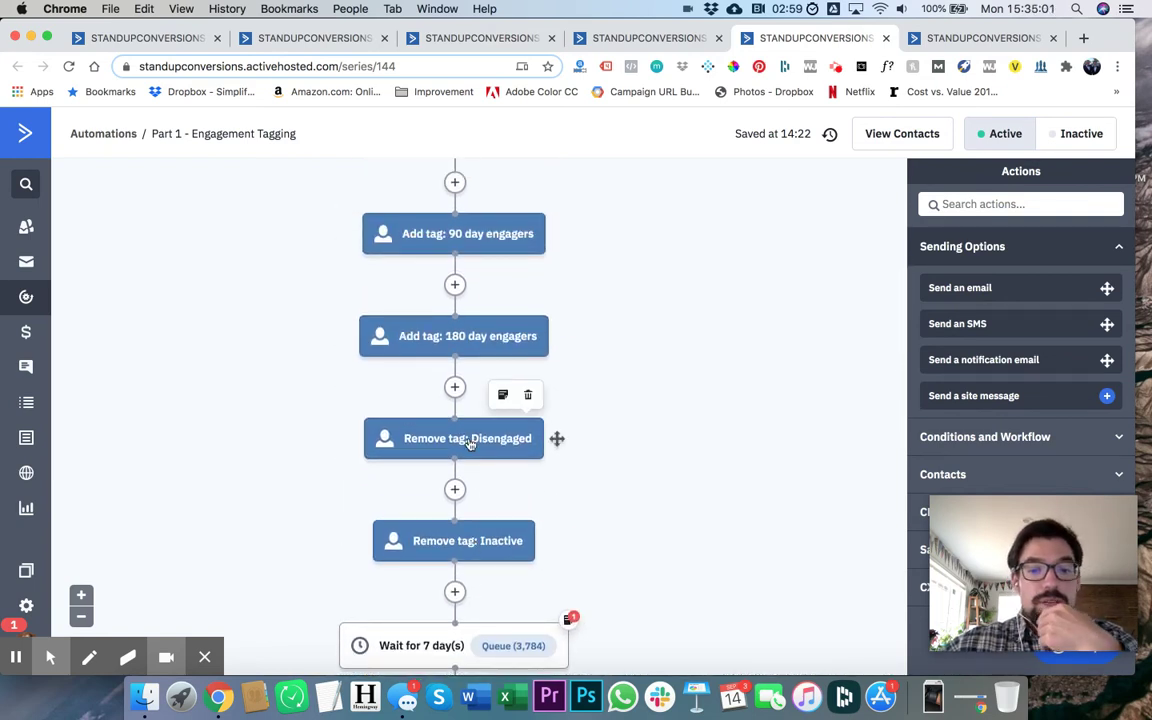
pyautogui.scroll(-8, 470, 443)
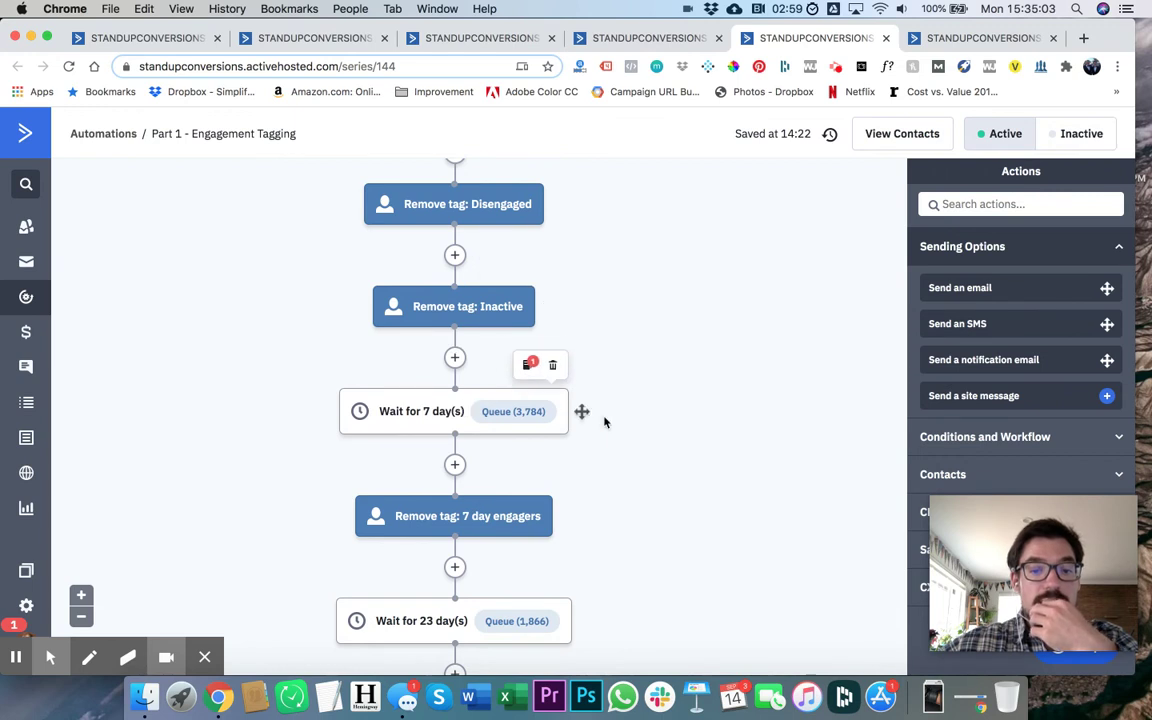
pyautogui.scroll(-4, 512, 420)
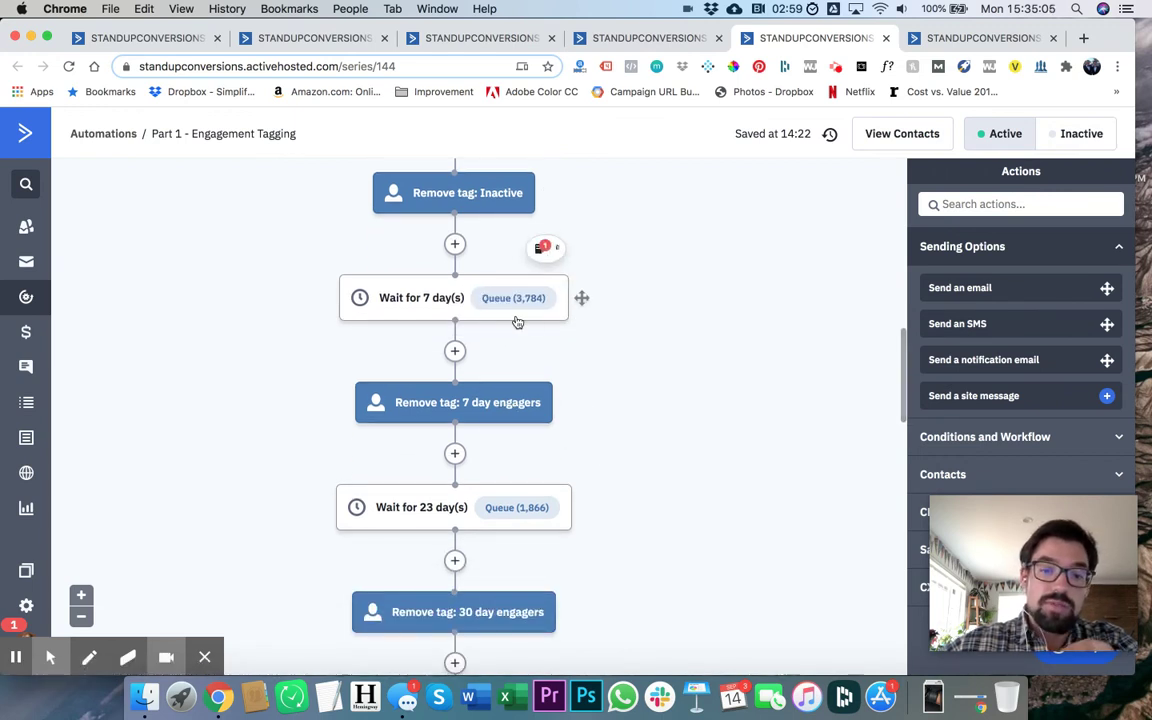
pyautogui.scroll(-5, 515, 321)
pyautogui.scroll(4, 540, 250)
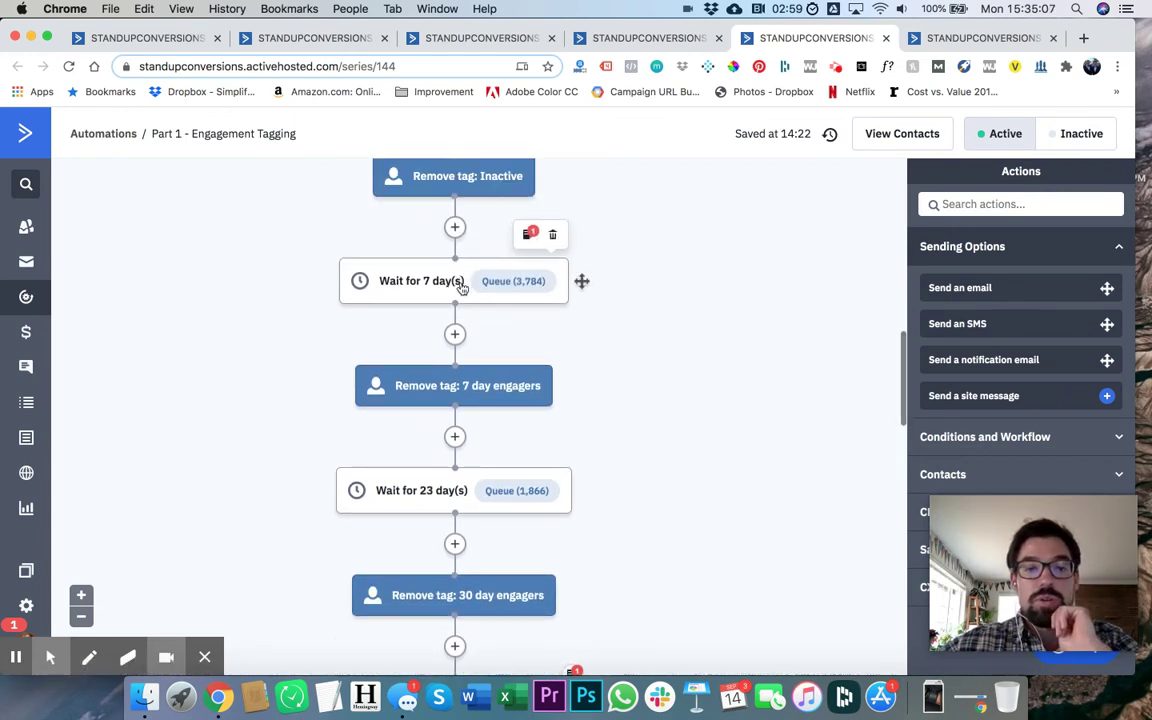
pyautogui.scroll(-5, 462, 288)
pyautogui.scroll(3, 455, 240)
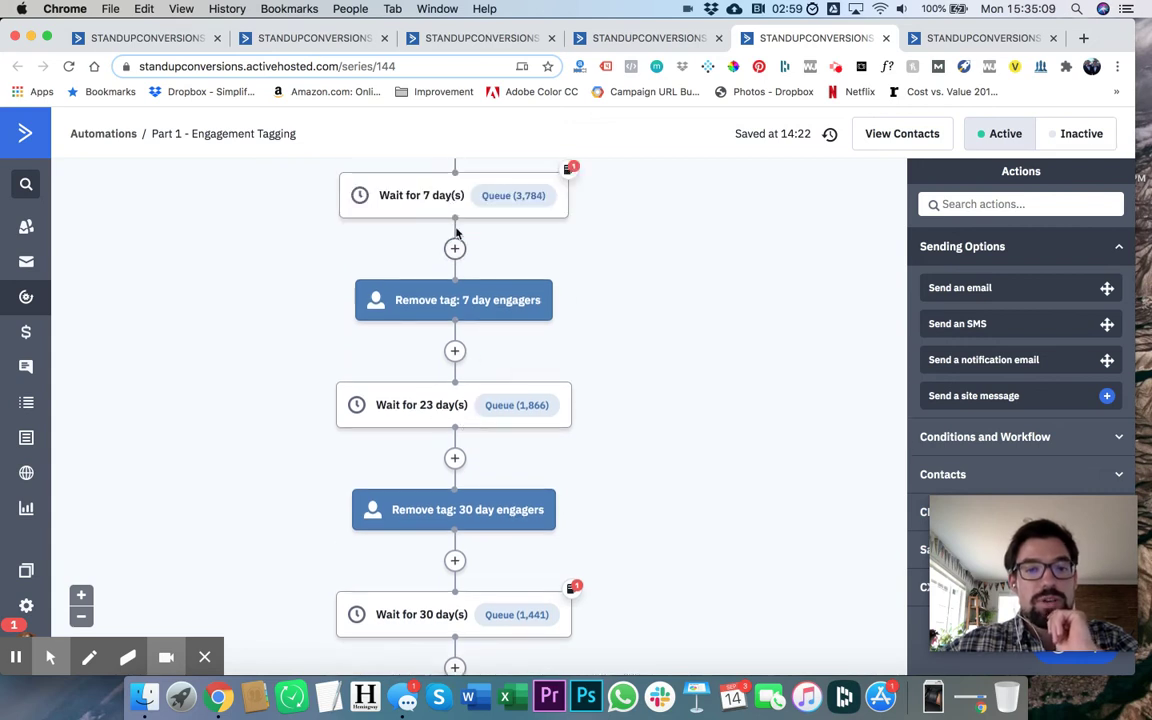
pyautogui.scroll(-8, 455, 600)
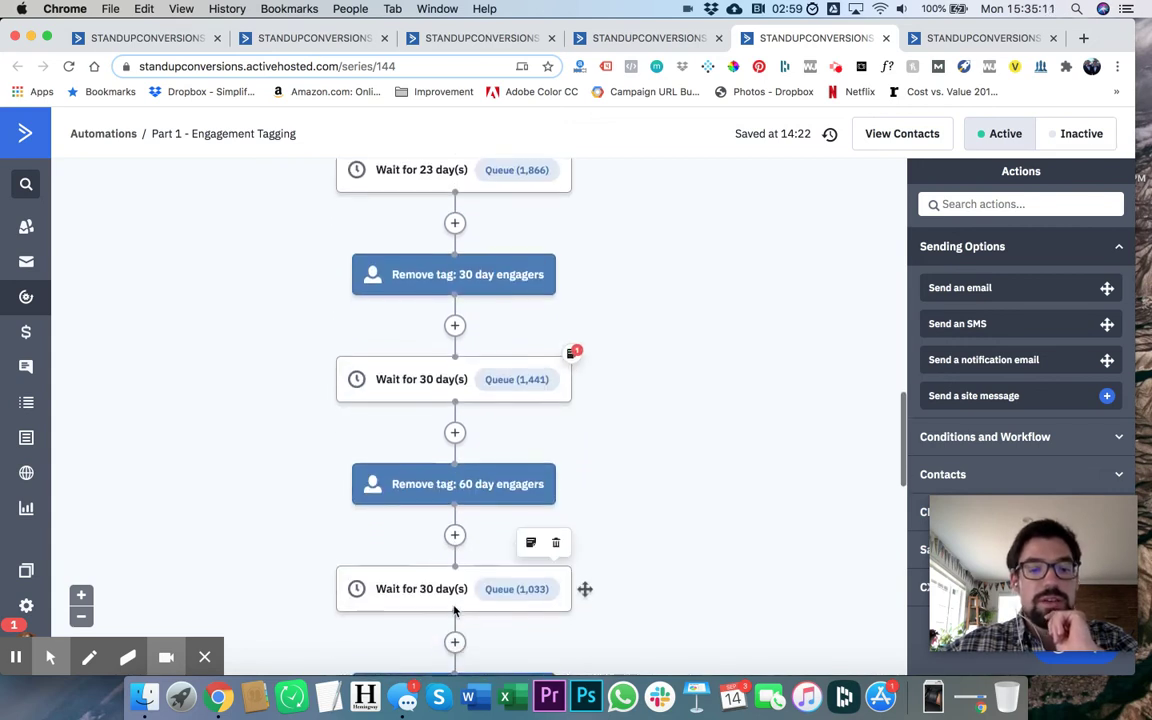
pyautogui.scroll(-6, 440, 595)
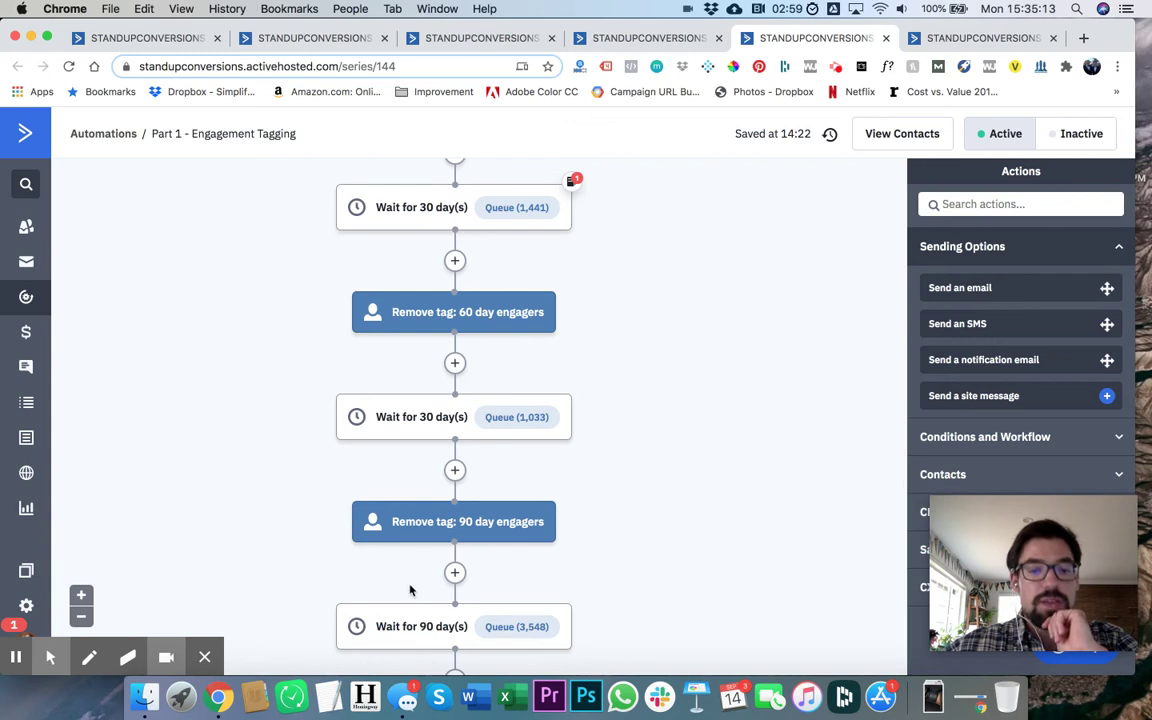
pyautogui.scroll(15, 409, 600)
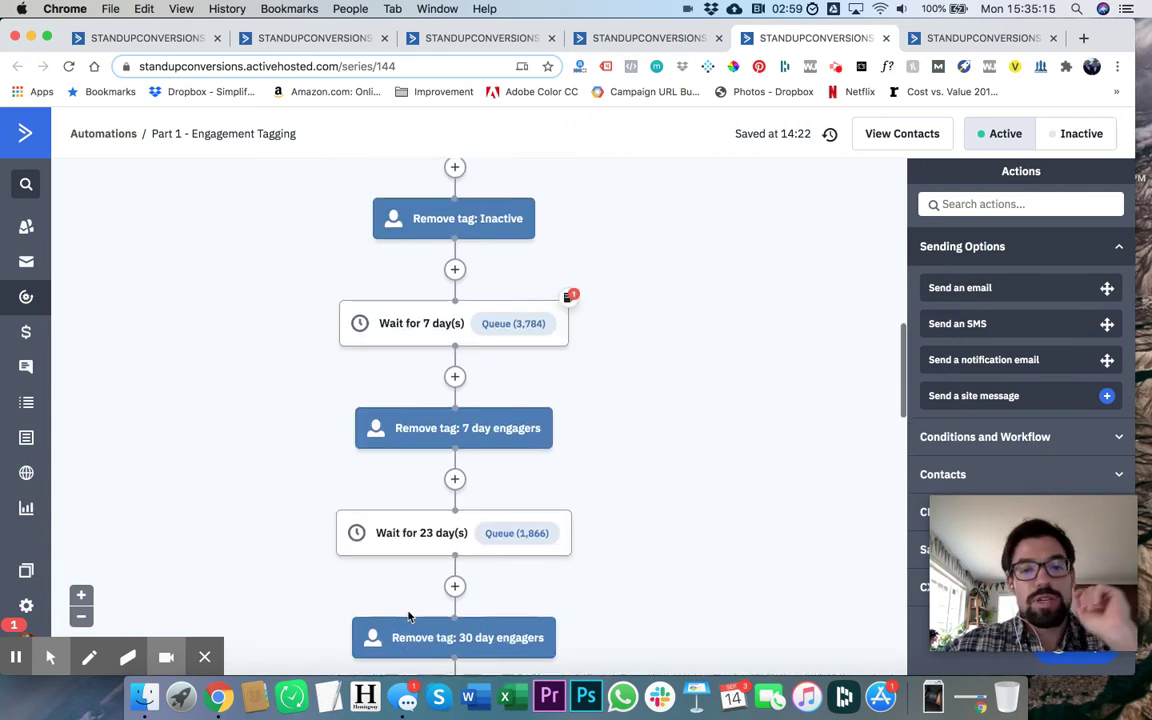
pyautogui.scroll(-2, 455, 568)
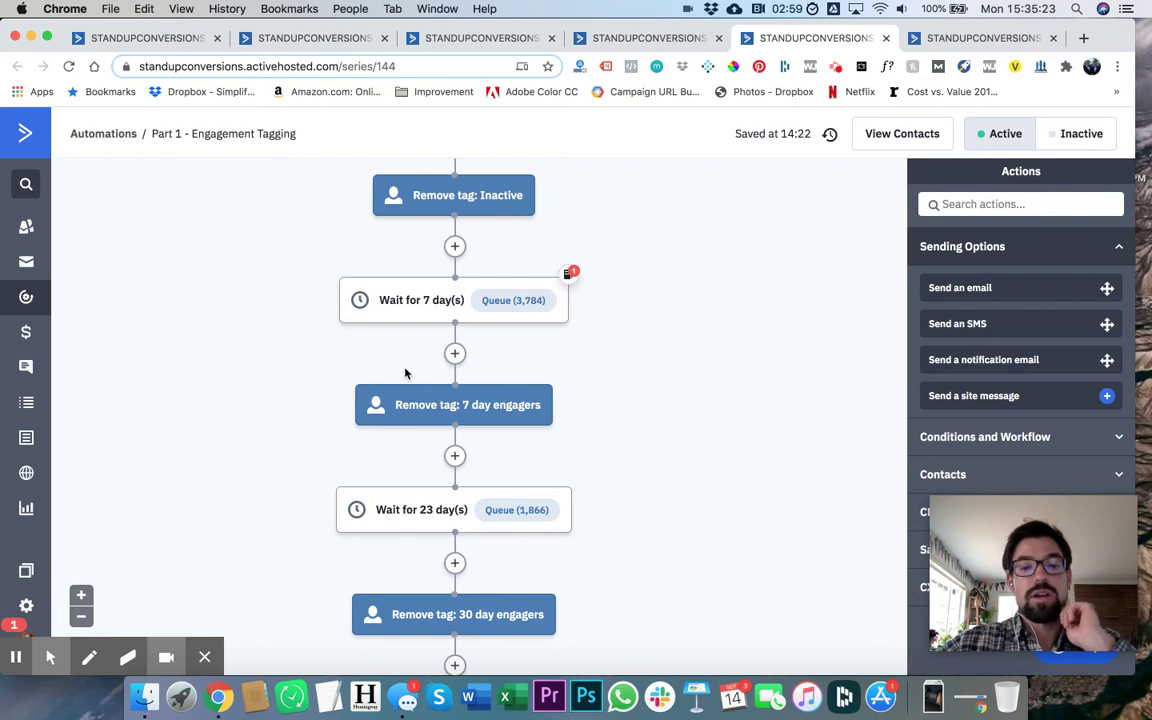
pyautogui.scroll(-3, 405, 370)
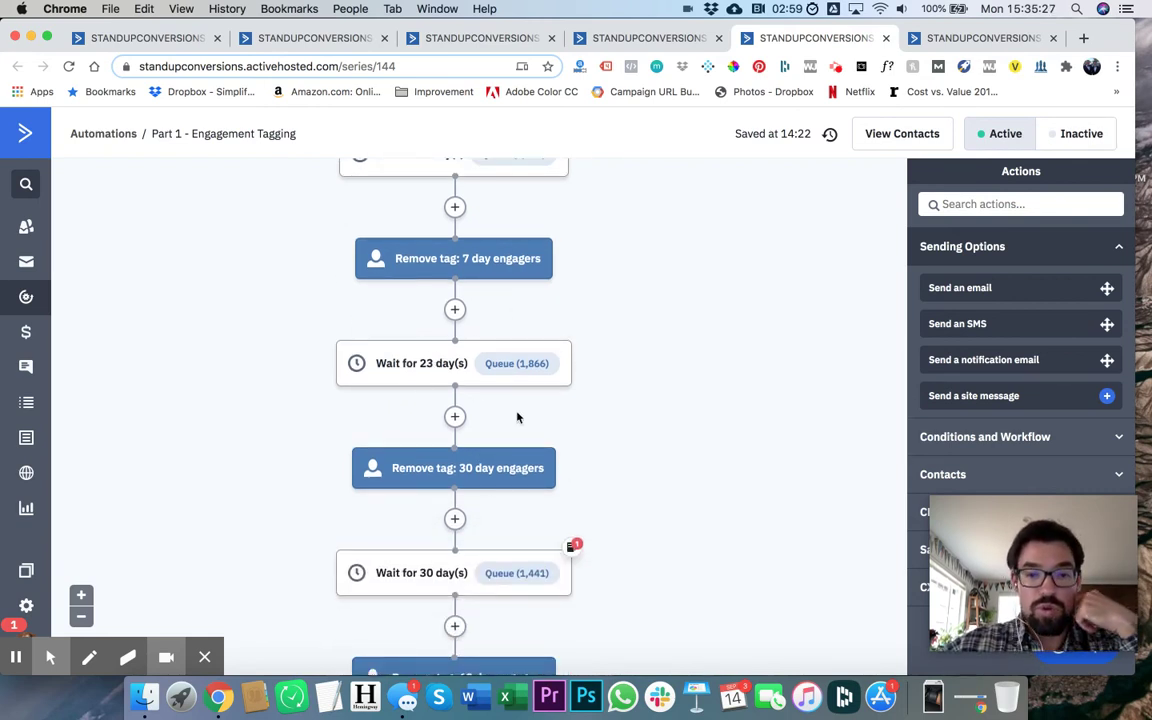
pyautogui.scroll(10, 517, 417)
pyautogui.scroll(-1, 500, 360)
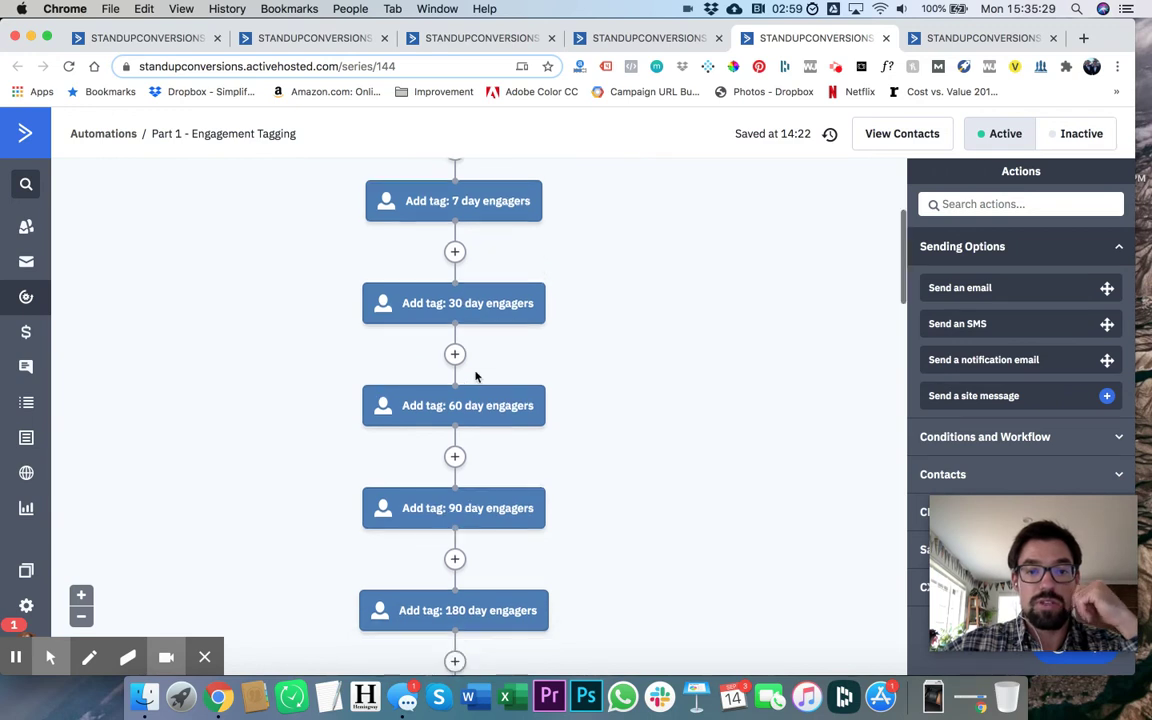
pyautogui.scroll(-10, 476, 376)
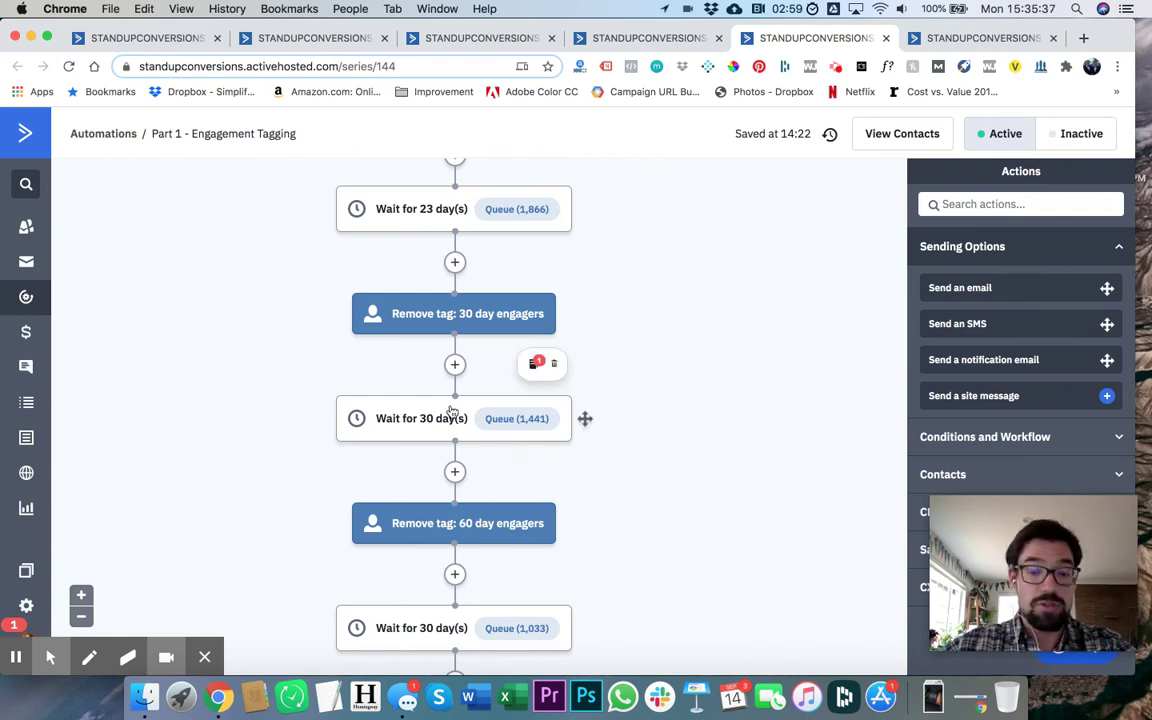
pyautogui.scroll(-5, 455, 410)
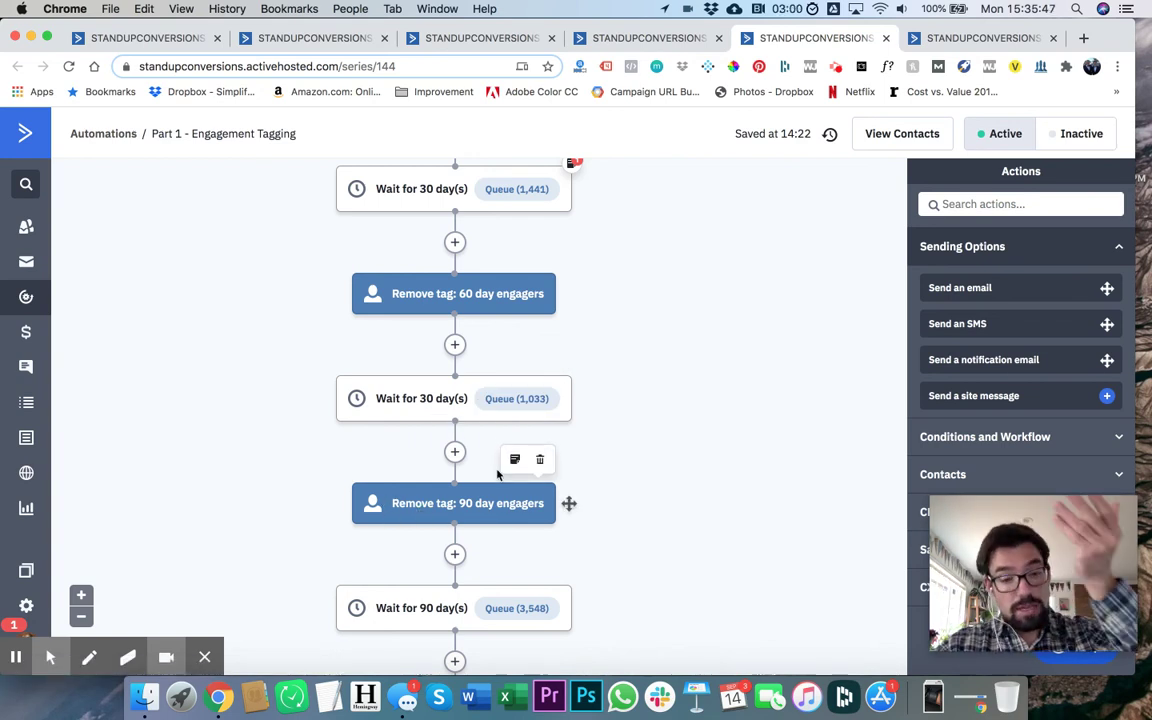
pyautogui.scroll(-5, 612, 450)
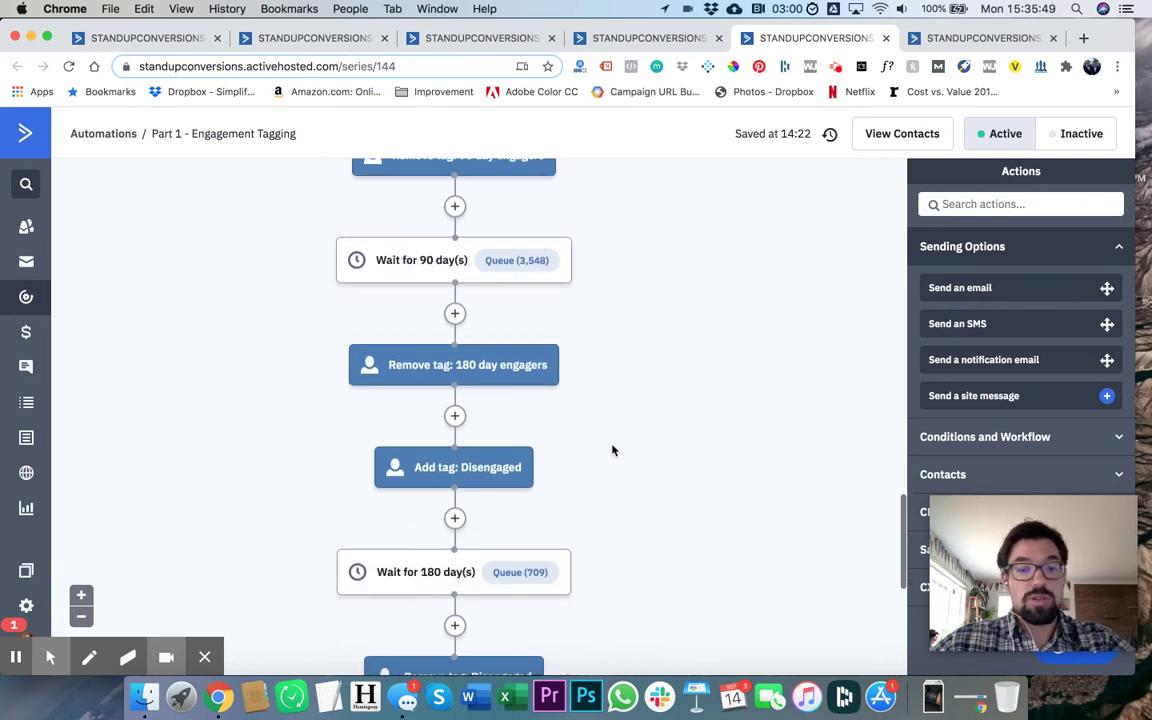
pyautogui.scroll(-3, 562, 312)
pyautogui.scroll(2, 570, 325)
pyautogui.scroll(-1, 530, 270)
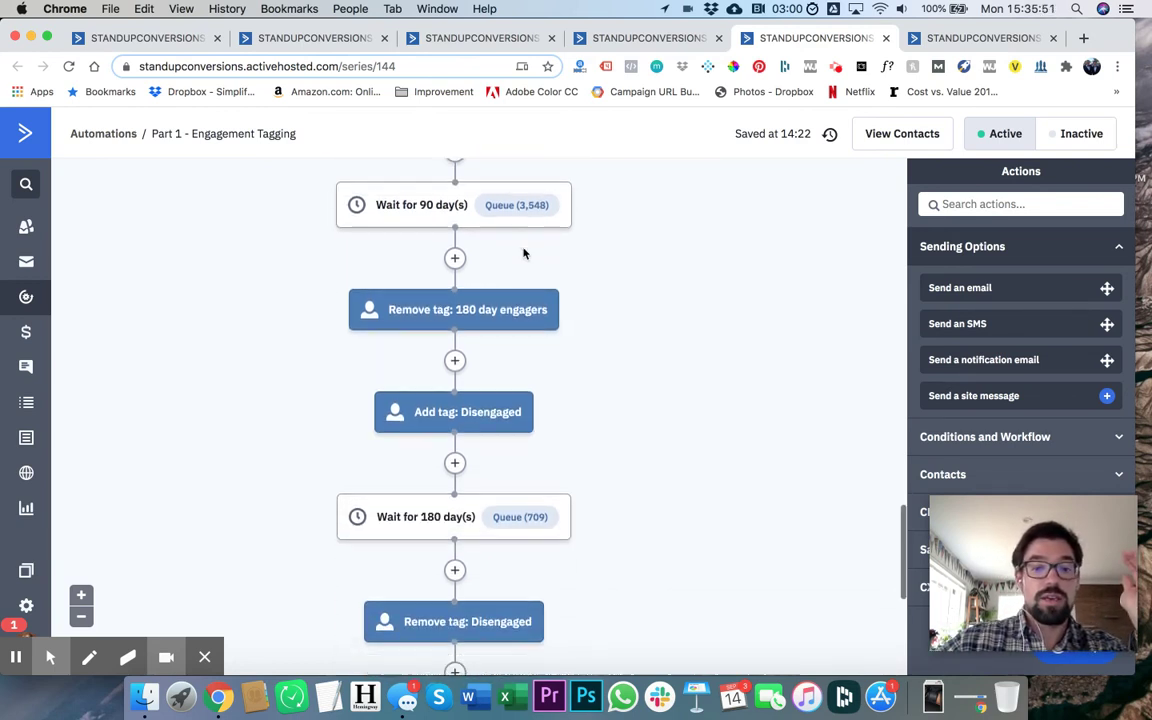
pyautogui.scroll(-3, 523, 254)
pyautogui.scroll(4, 524, 252)
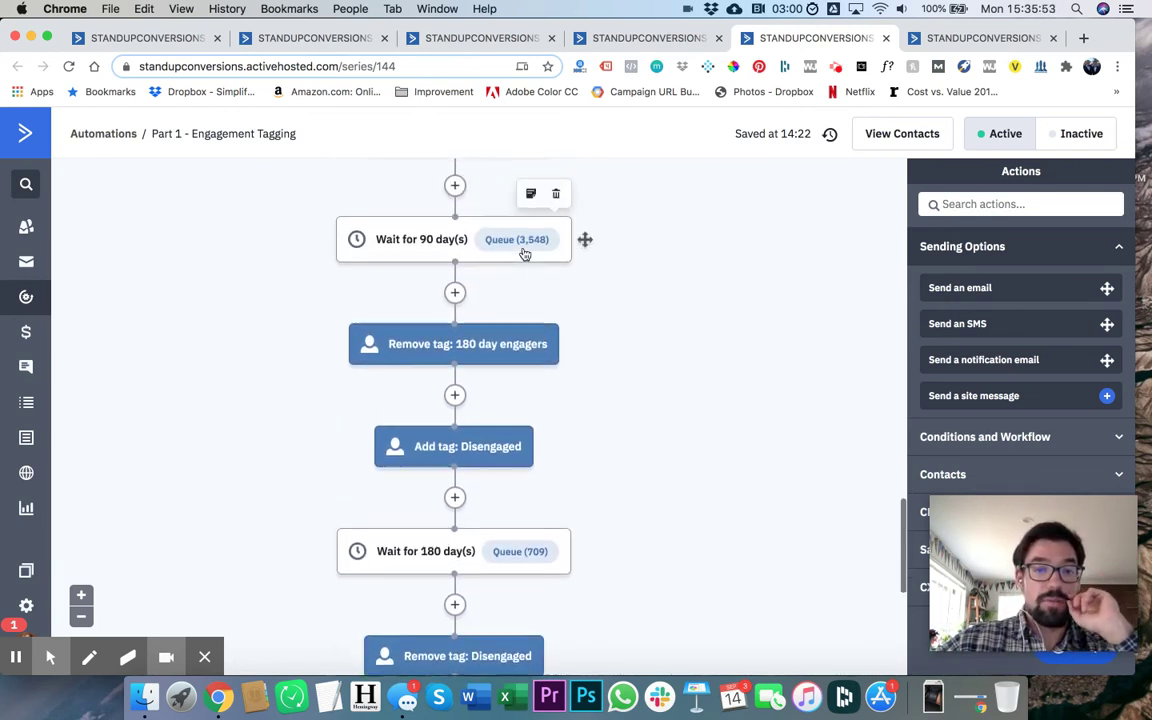
pyautogui.scroll(1, 520, 245)
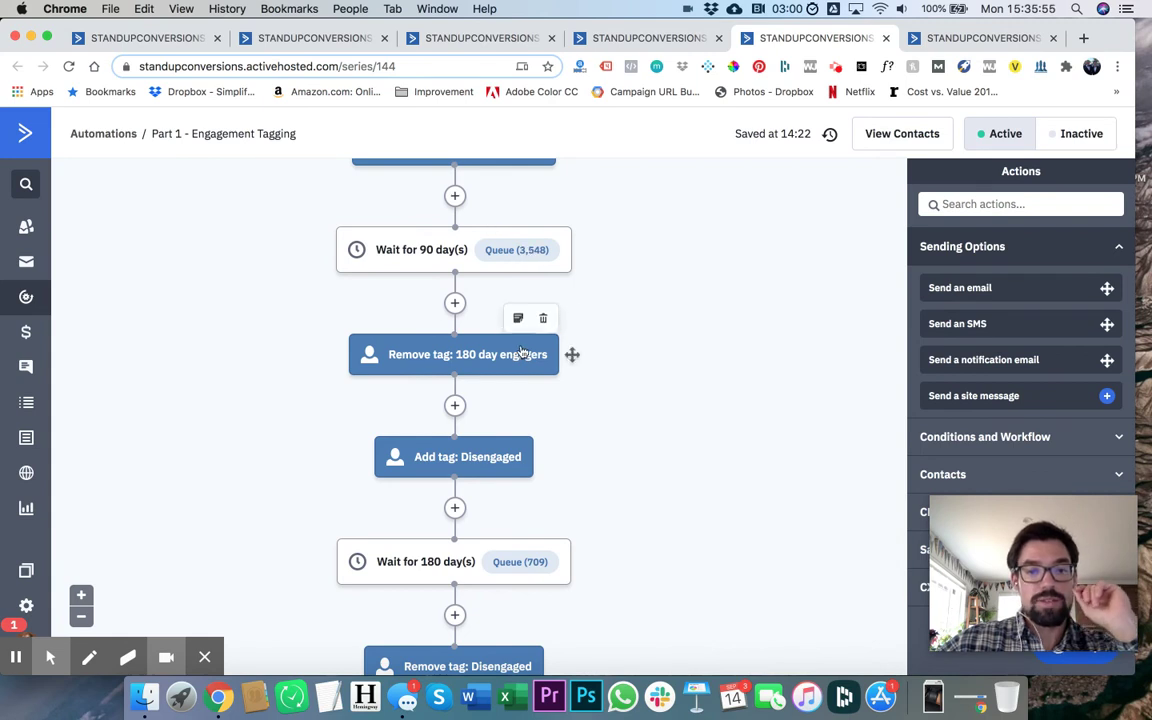
pyautogui.scroll(-3, 490, 414)
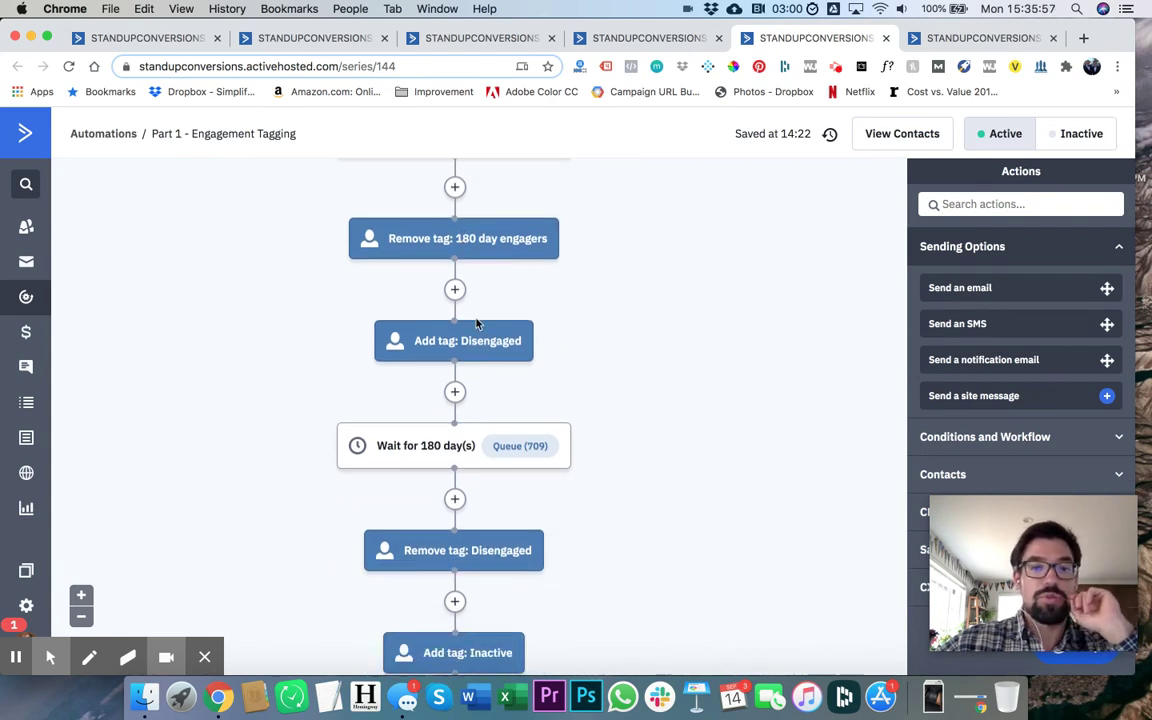
pyautogui.scroll(2, 478, 321)
pyautogui.scroll(3, 584, 213)
pyautogui.scroll(5, 455, 234)
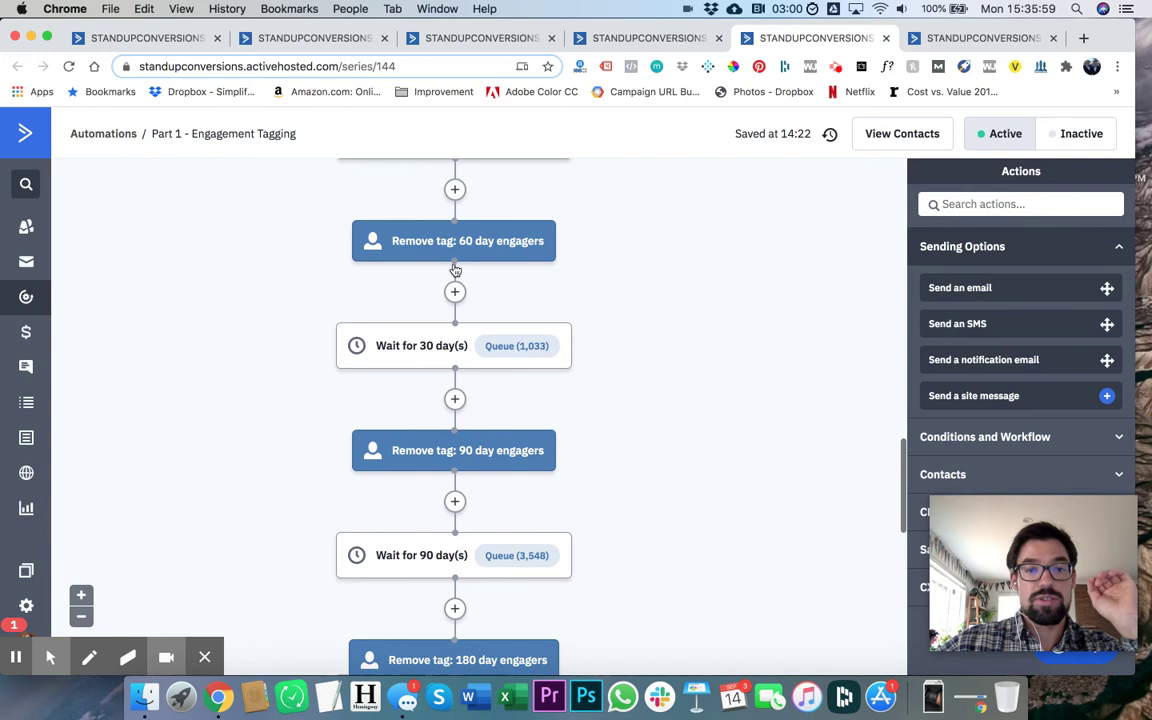
pyautogui.scroll(-3, 455, 400)
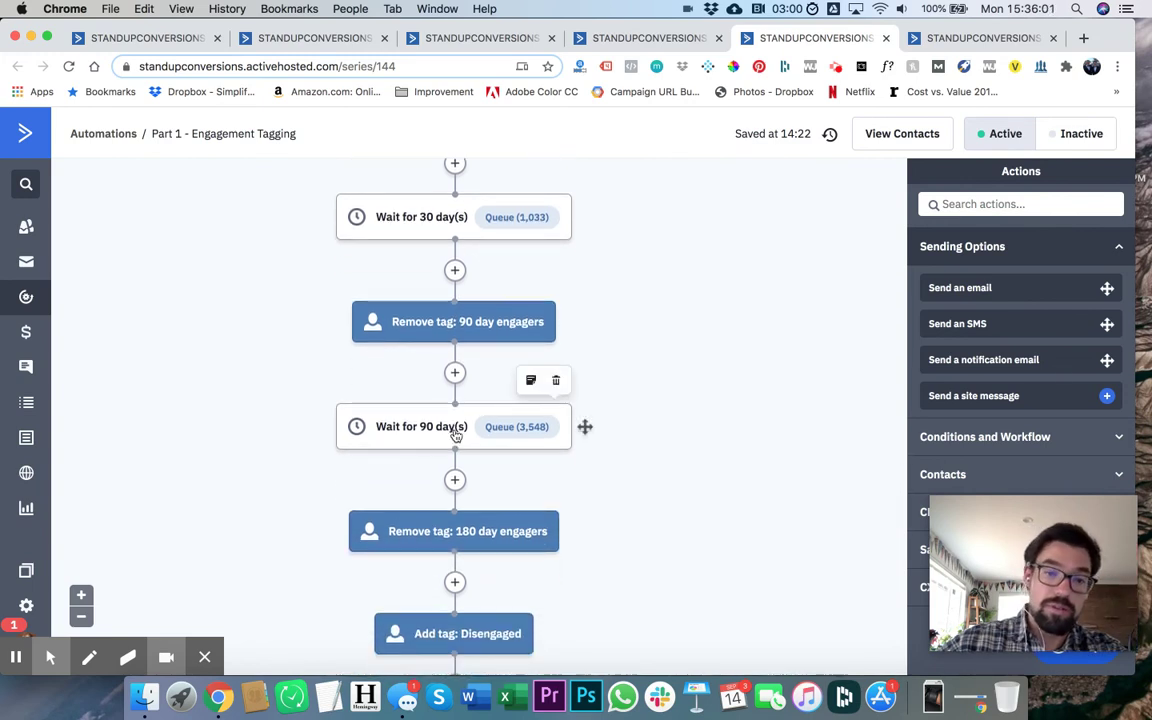
pyautogui.scroll(-3, 455, 435)
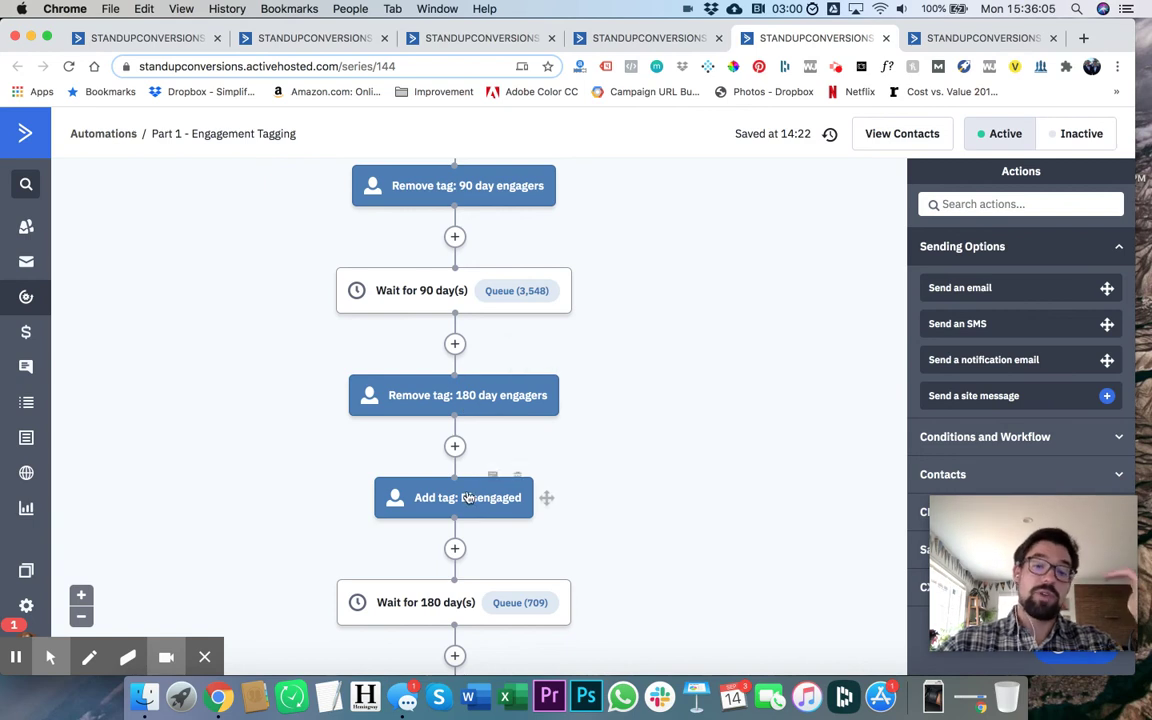
pyautogui.scroll(-3, 467, 498)
pyautogui.scroll(-3, 467, 498)
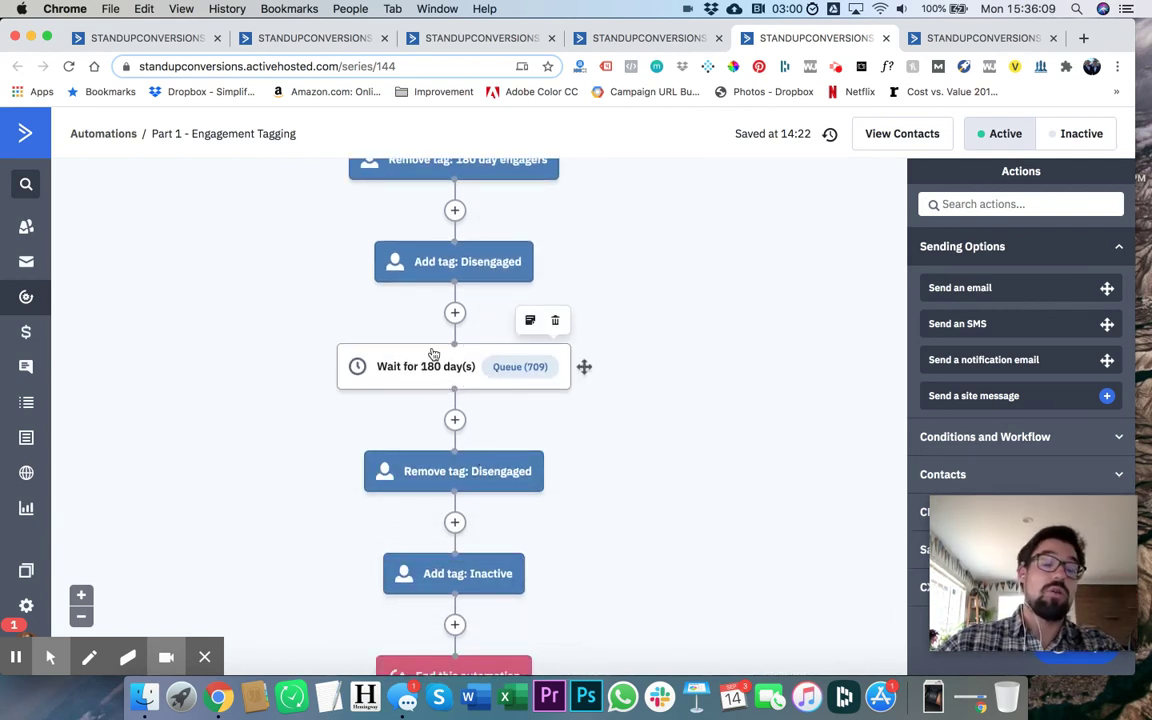
pyautogui.scroll(-3, 435, 358)
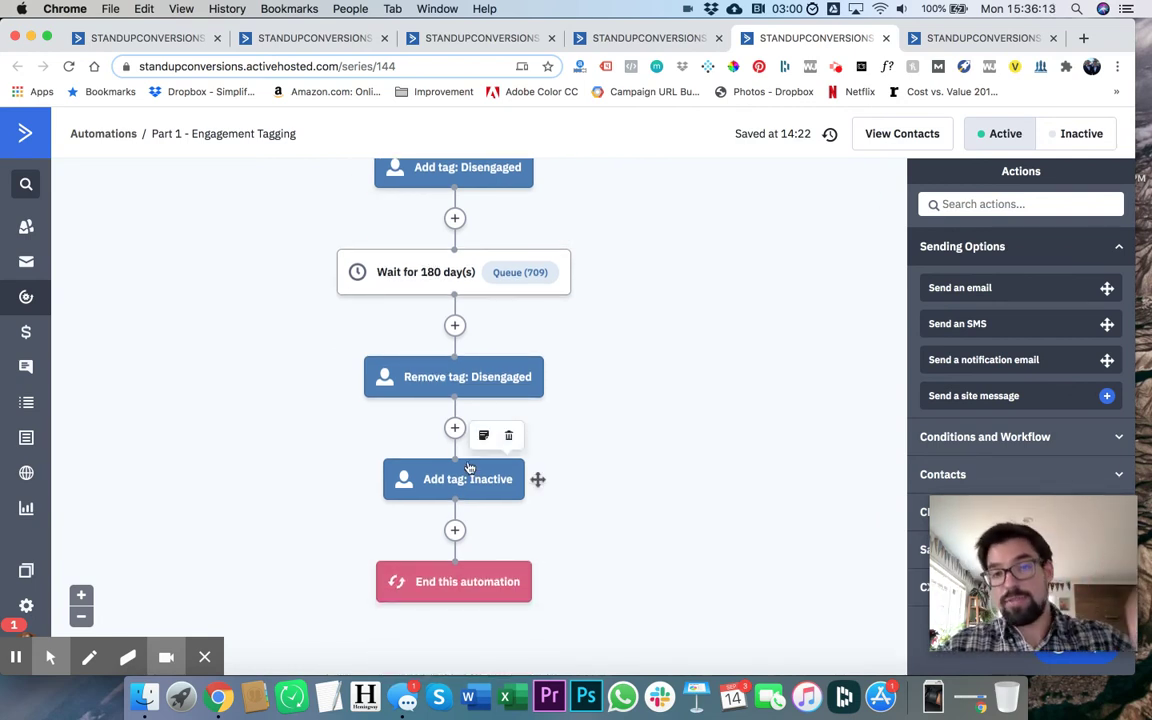
pyautogui.scroll(-2, 527, 500)
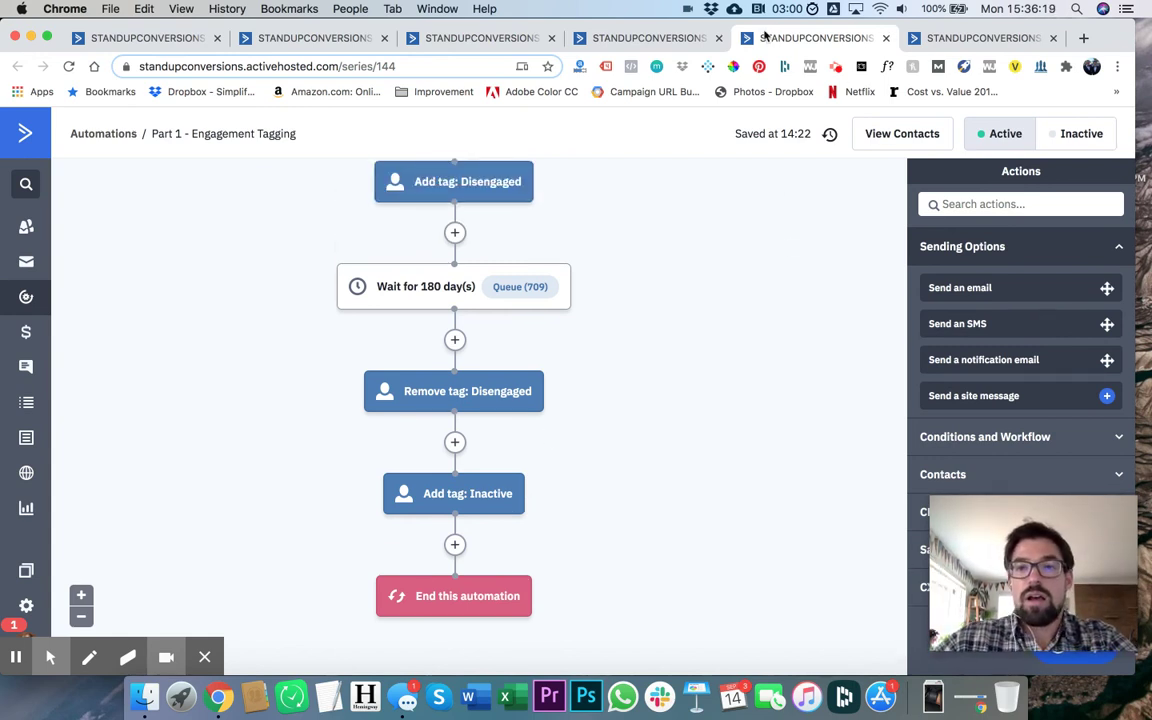
pyautogui.scroll(10, 603, 409)
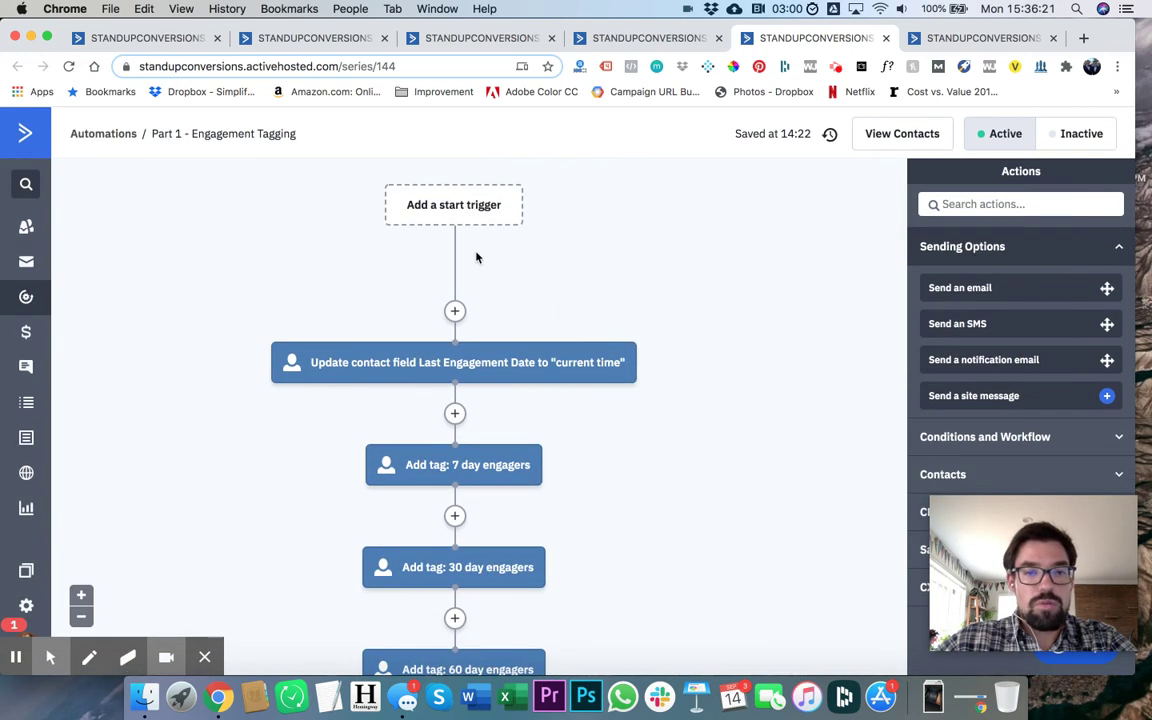
pyautogui.scroll(-3, 477, 258)
pyautogui.scroll(-1, 470, 256)
pyautogui.scroll(1, 488, 244)
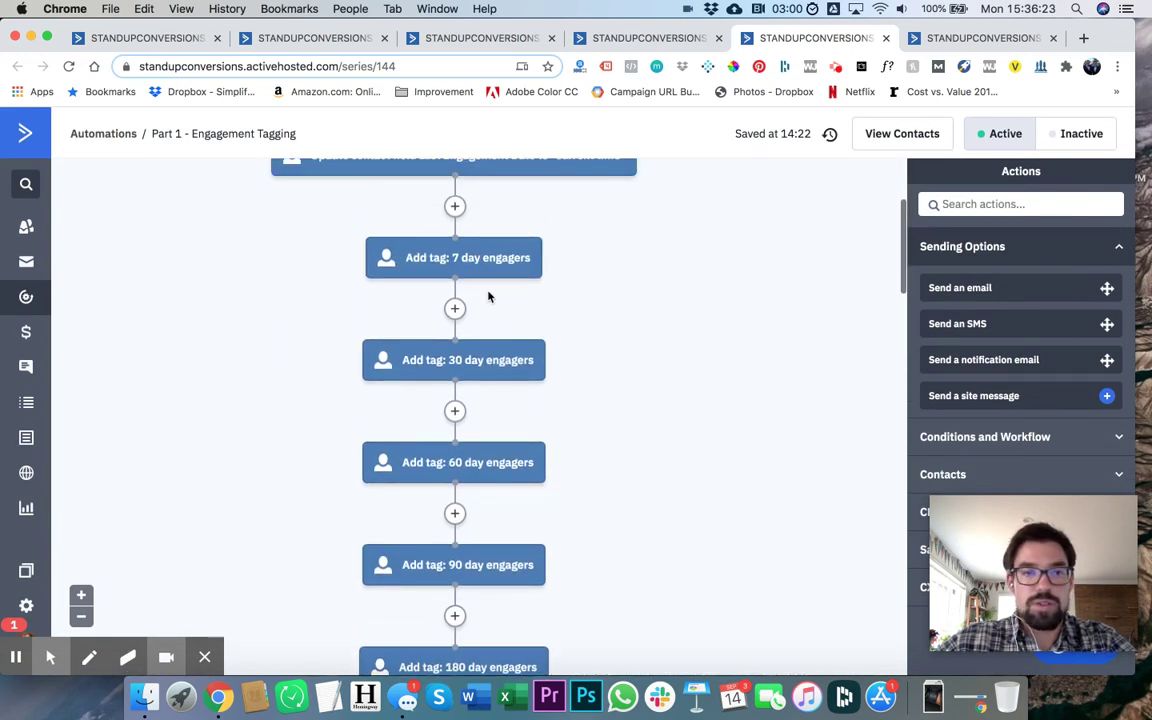
pyautogui.scroll(4, 500, 295)
pyautogui.scroll(-5, 604, 296)
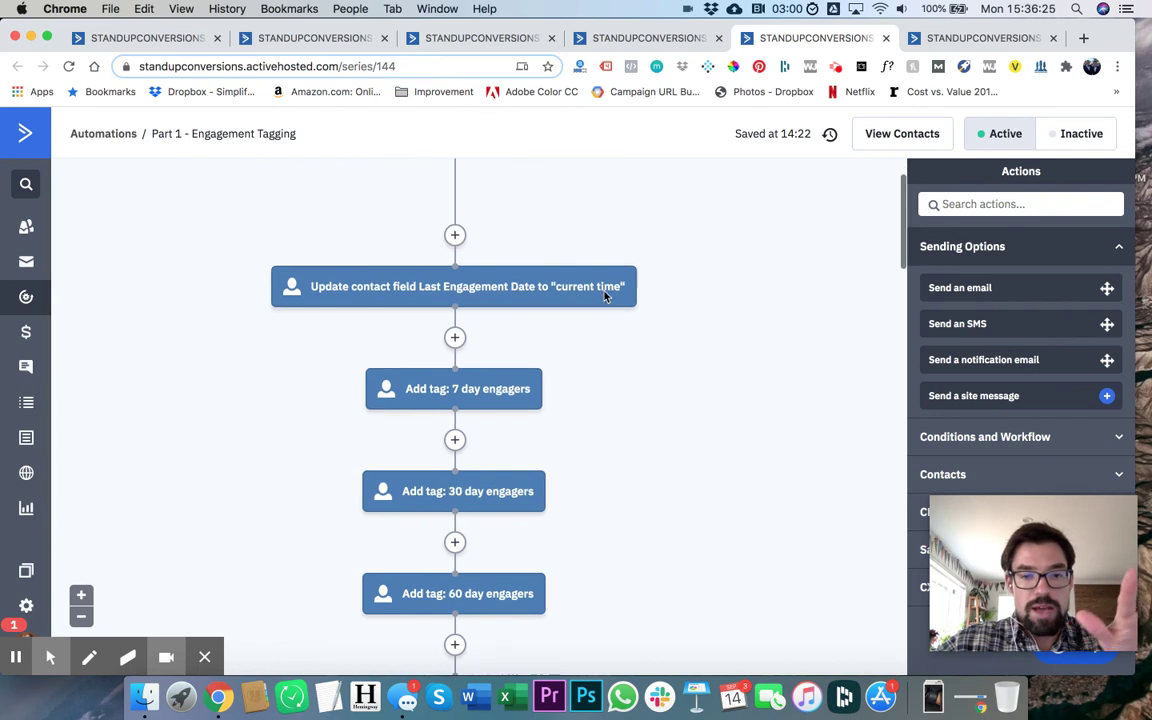
pyautogui.scroll(-6, 604, 296)
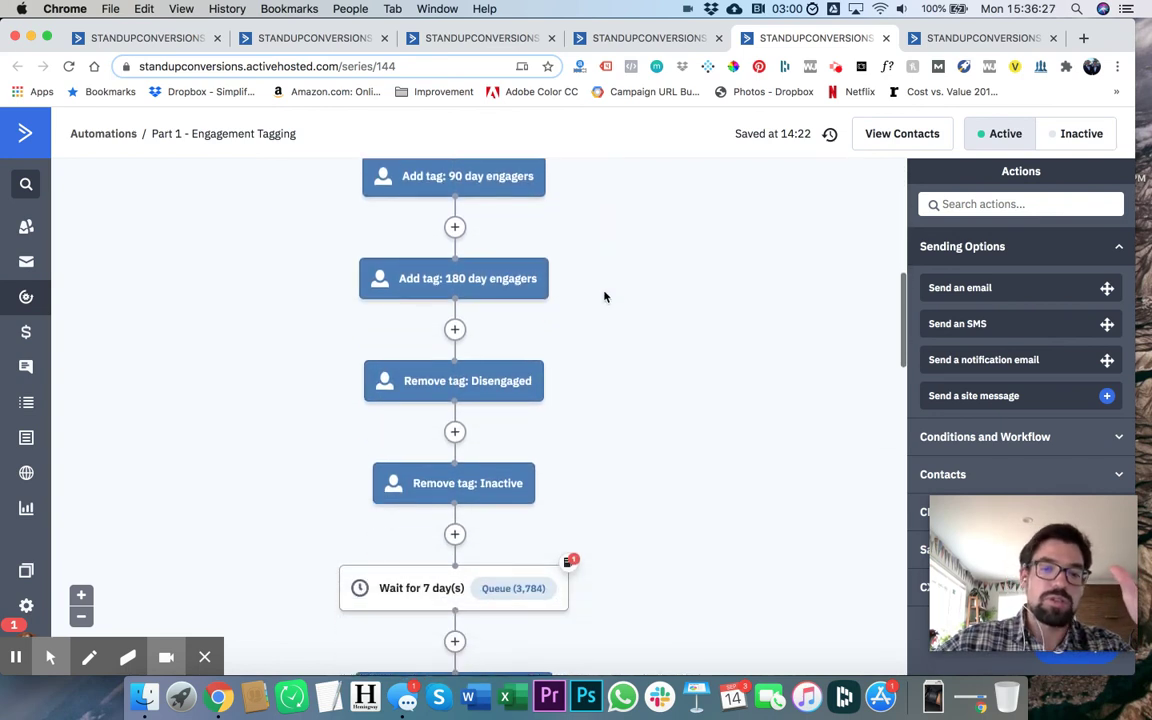
pyautogui.scroll(-7, 604, 296)
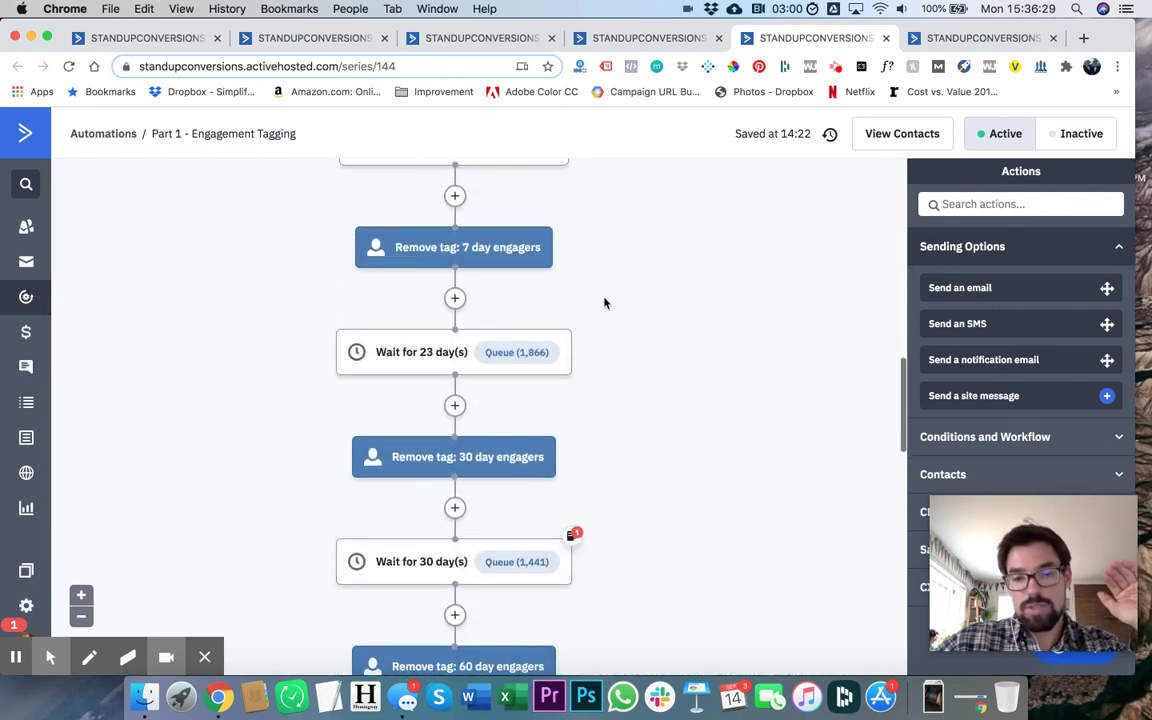
pyautogui.scroll(-7, 604, 303)
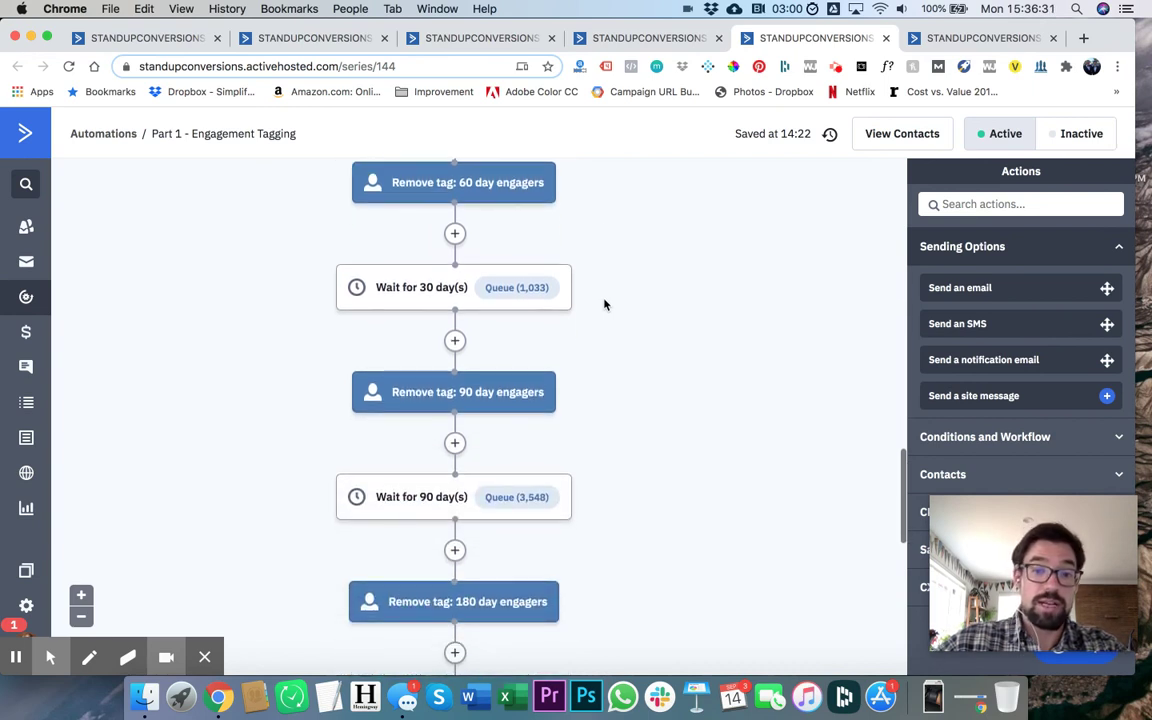
pyautogui.scroll(-1, 604, 303)
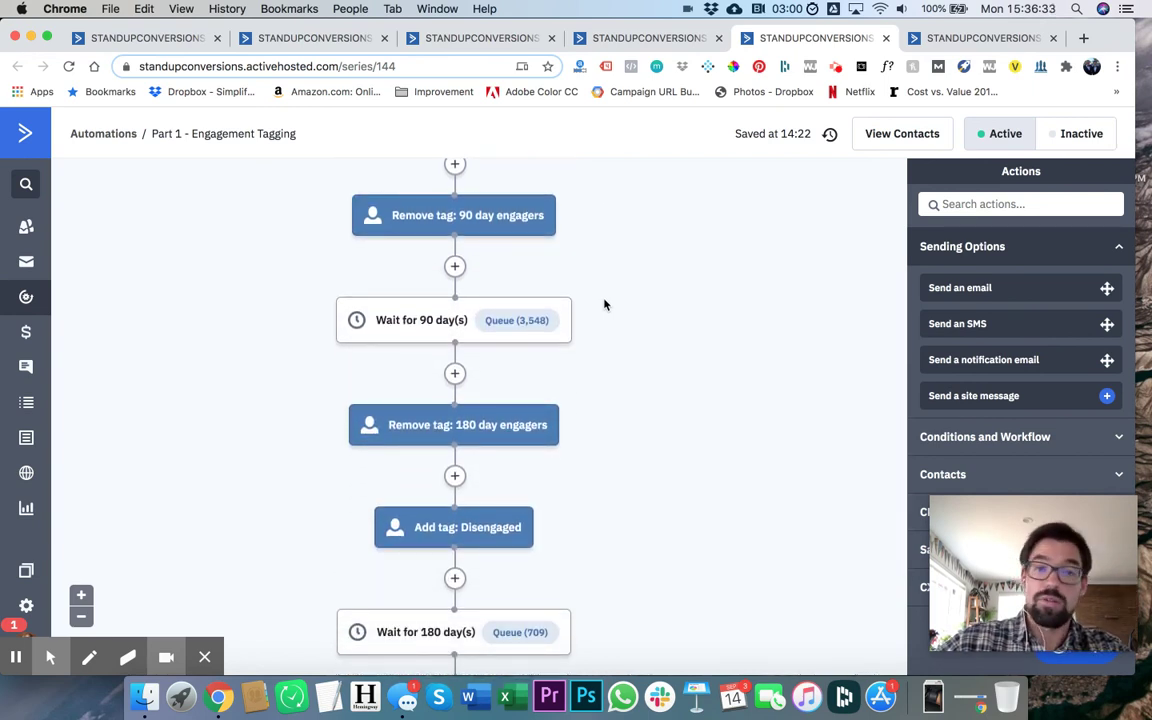
pyautogui.scroll(-3, 604, 304)
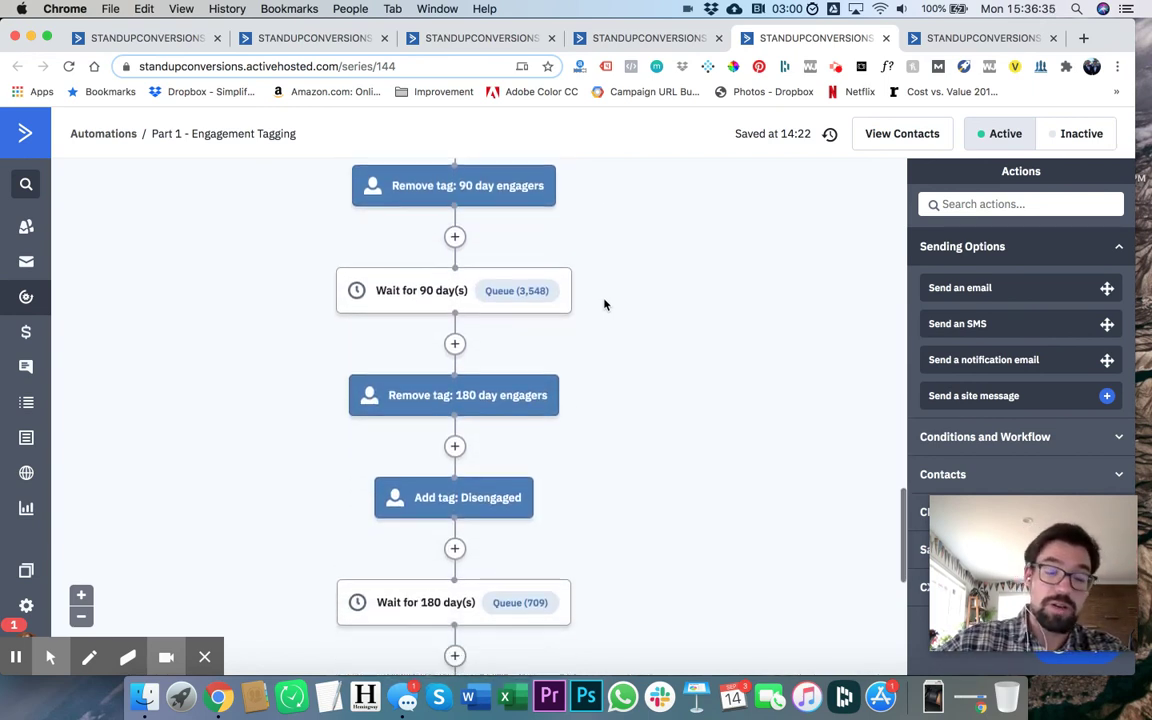
pyautogui.scroll(-2, 532, 407)
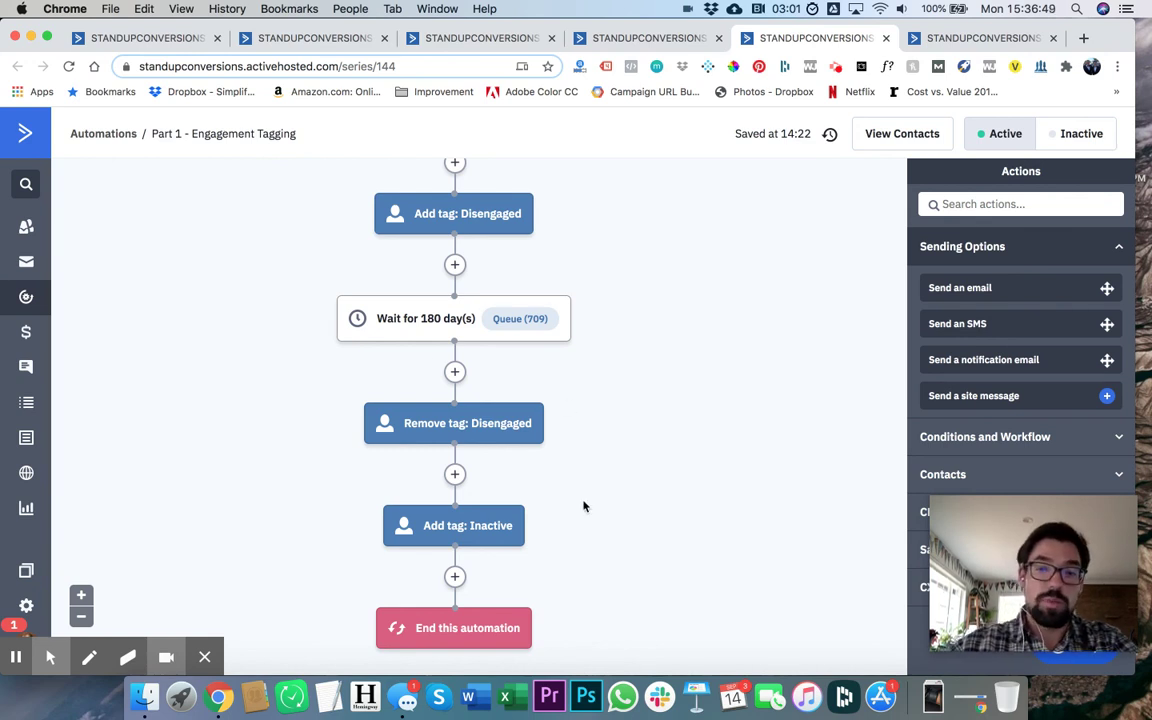
pyautogui.click(955, 40)
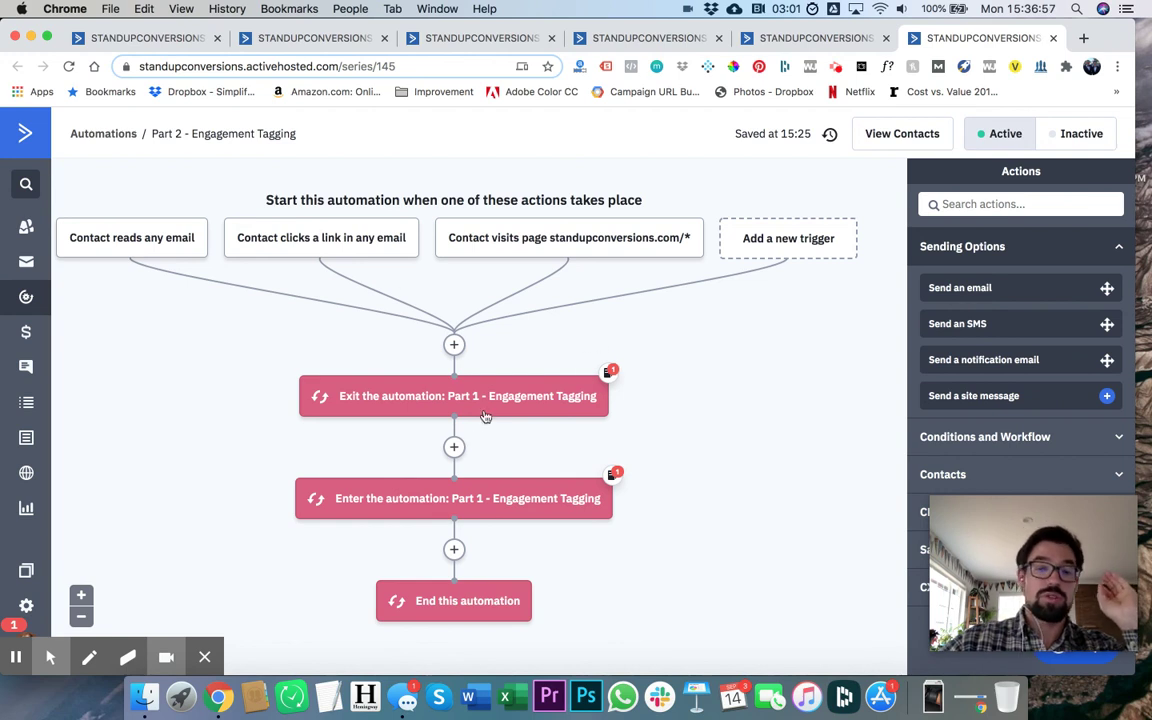
pyautogui.moveTo(507, 397)
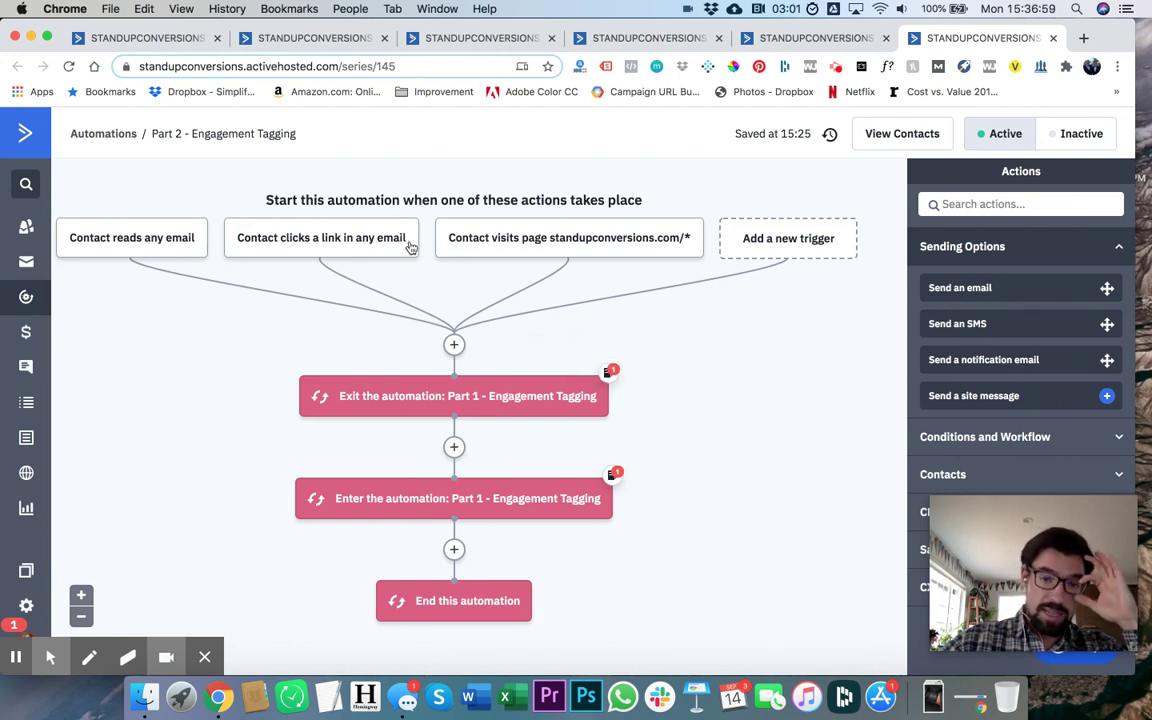
pyautogui.moveTo(278, 249)
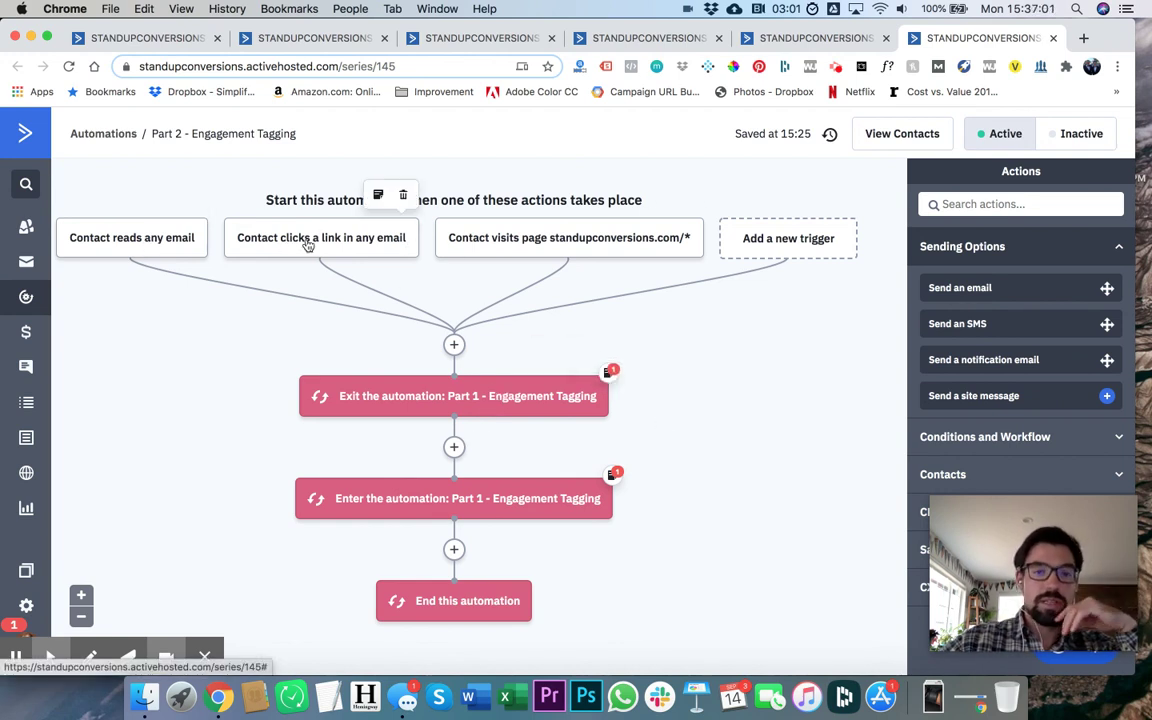
pyautogui.moveTo(536, 254)
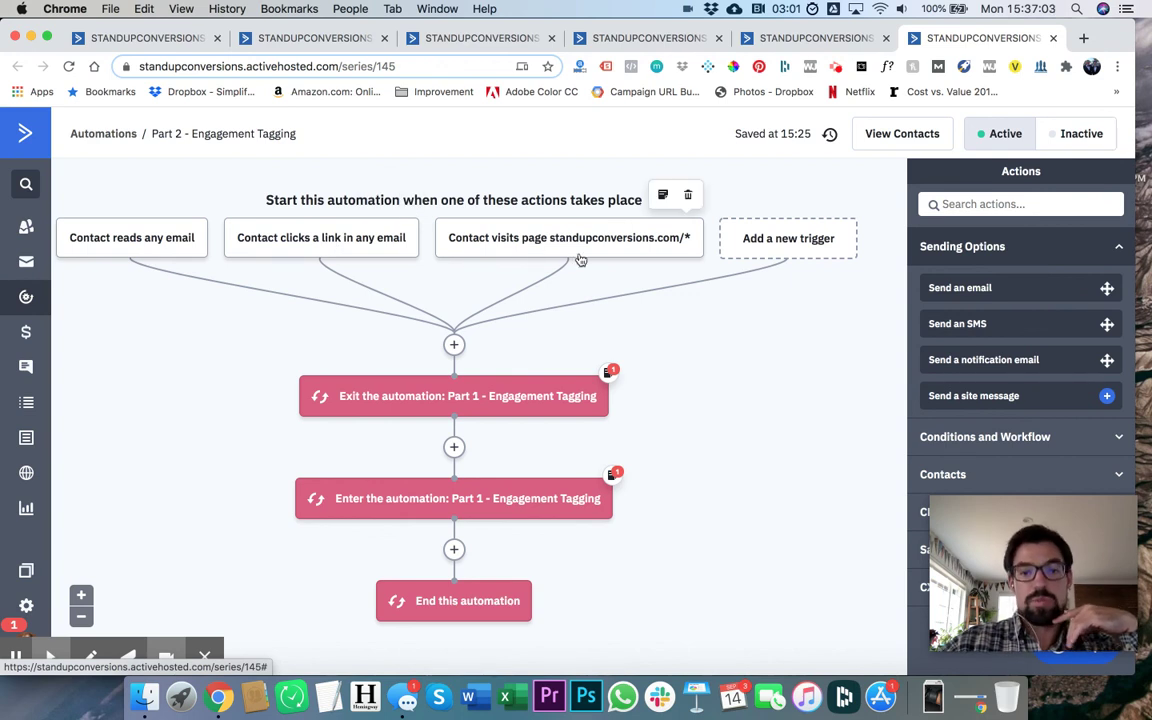
pyautogui.hotkey('ctrl', 'shift', 'Tab')
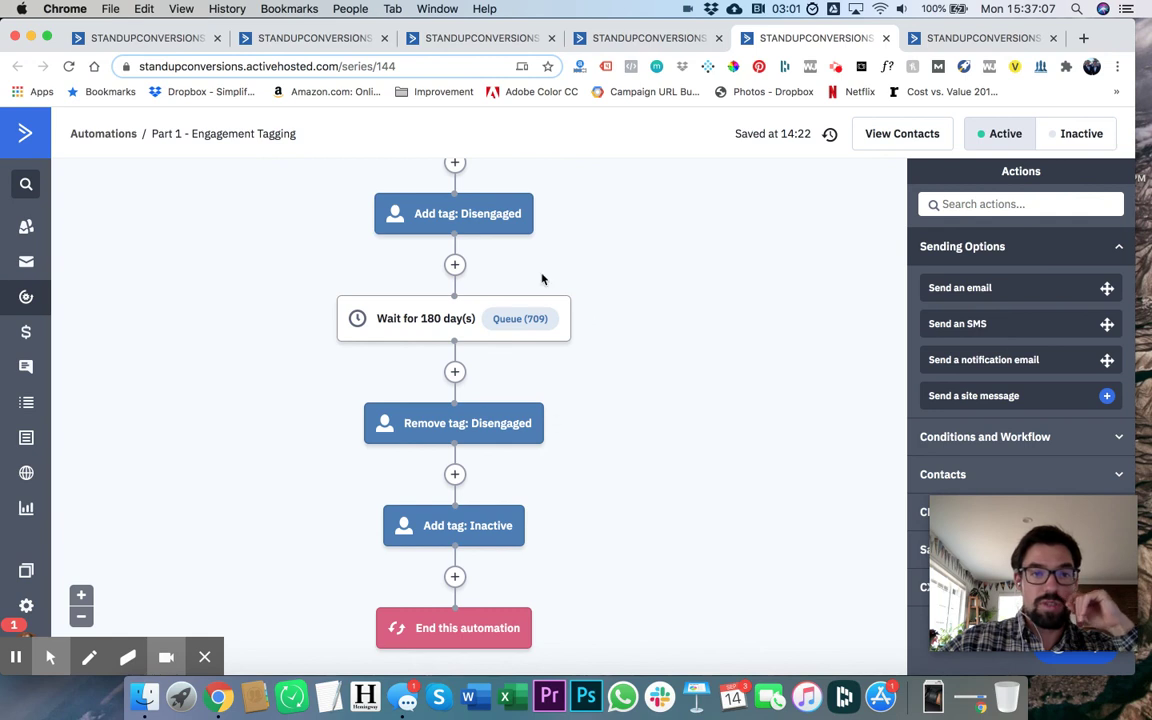
pyautogui.click(933, 37)
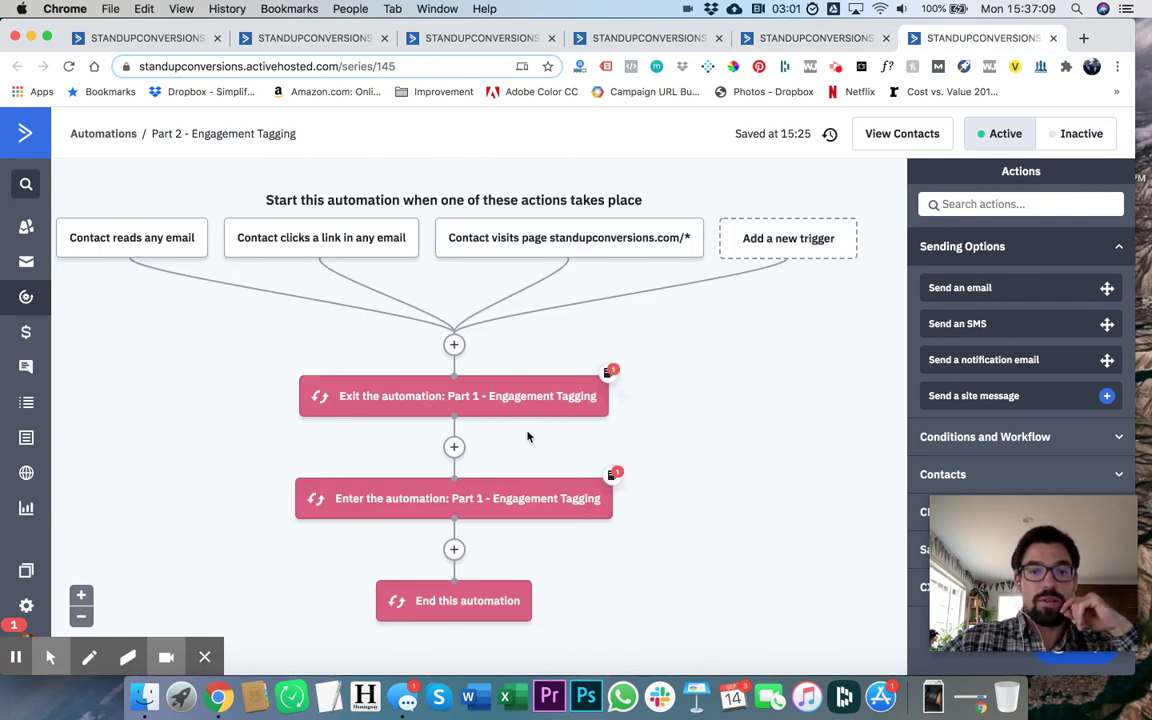
pyautogui.hotkey('ctrl', 'shift', 'Tab')
pyautogui.scroll(15, 543, 386)
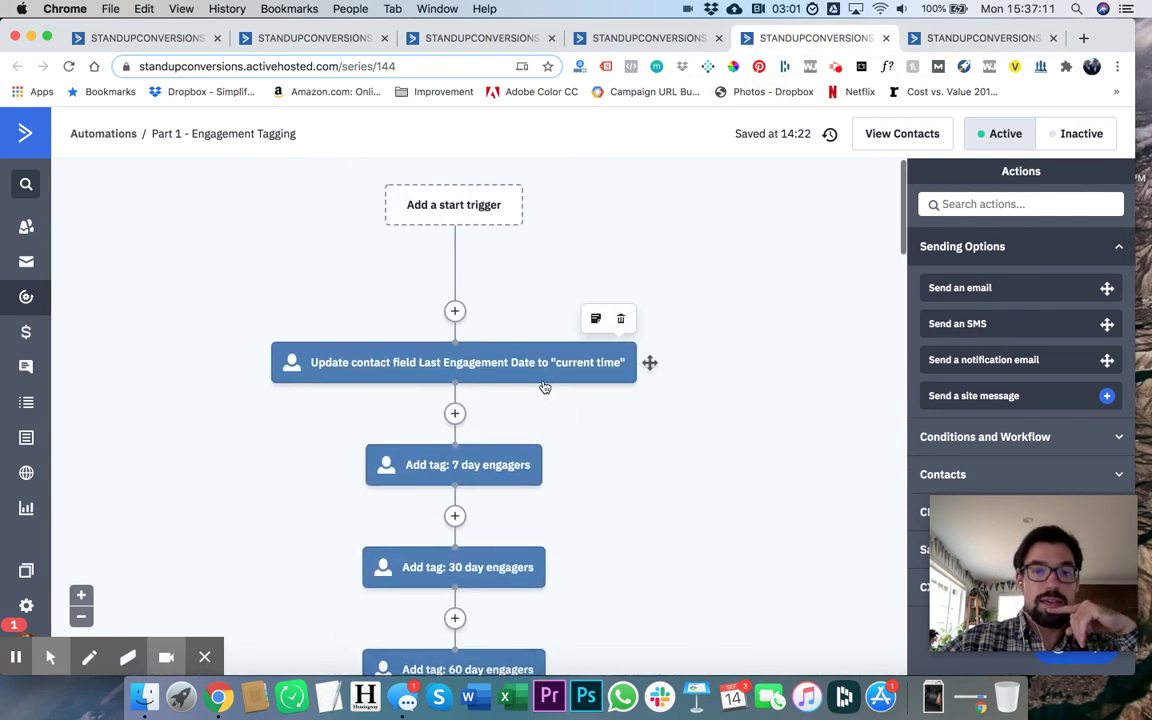
pyautogui.scroll(-10, 527, 404)
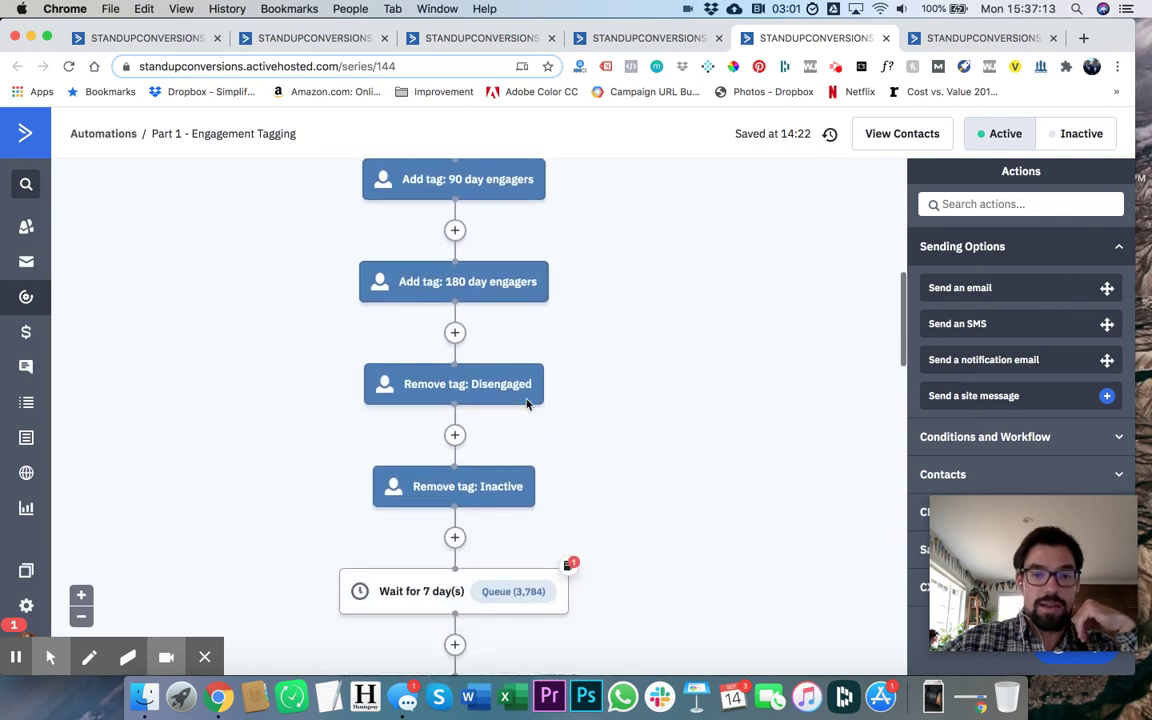
pyautogui.scroll(-1, 527, 404)
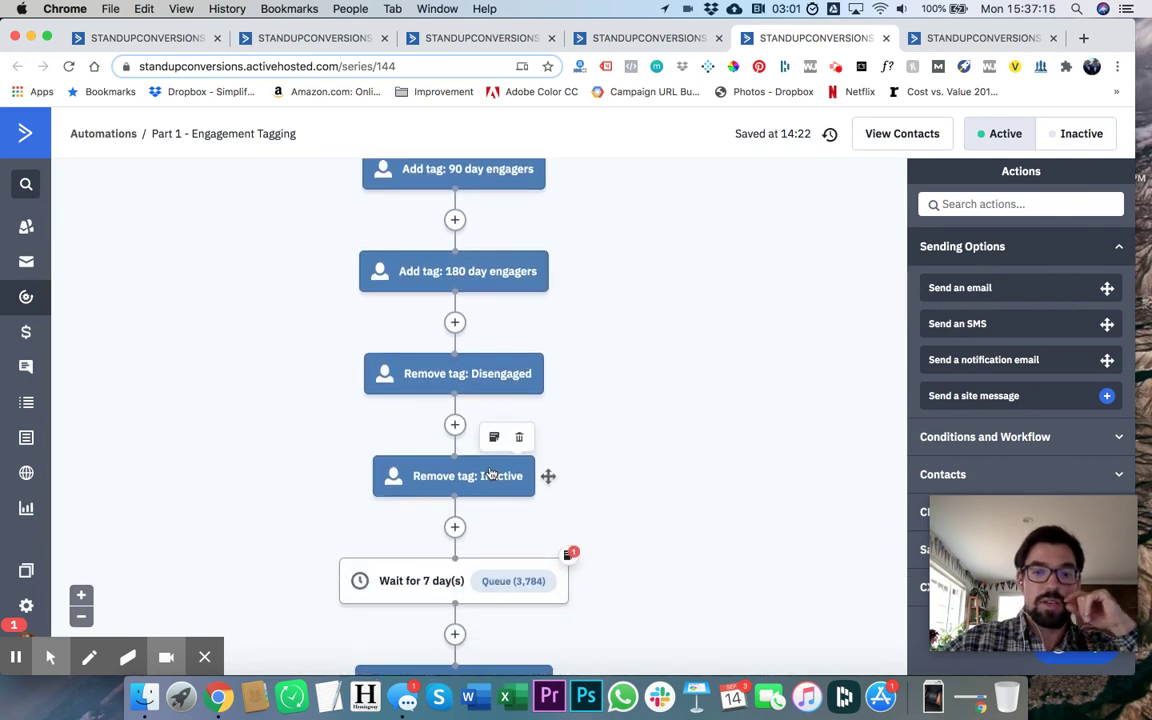